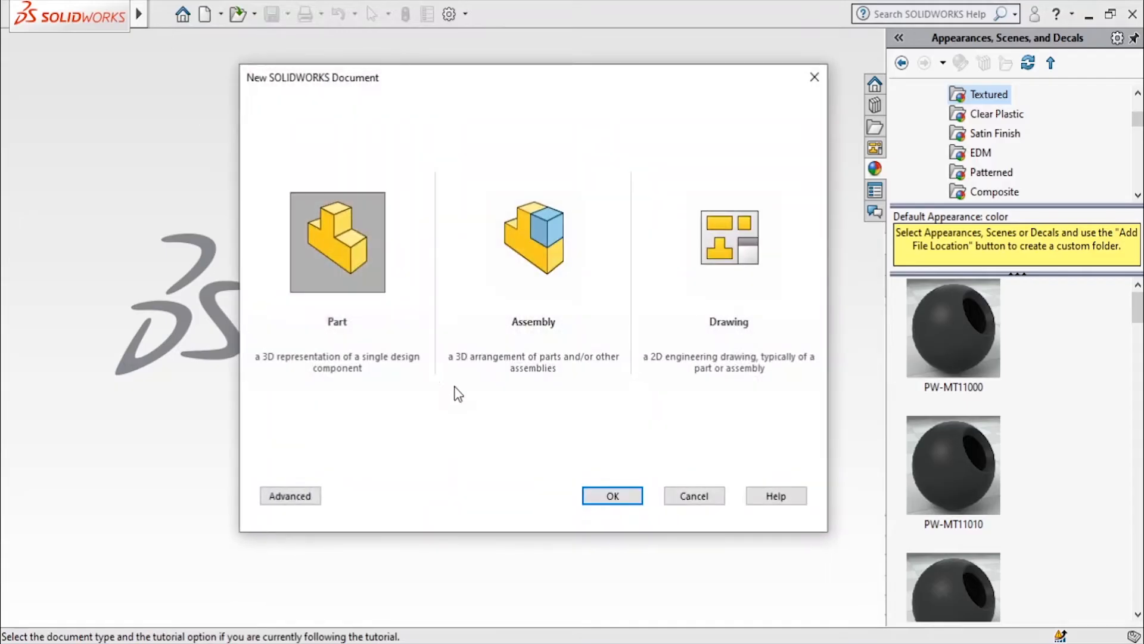
- Create a new part document and start a sketch on the Front Plane
left_click(624, 494)
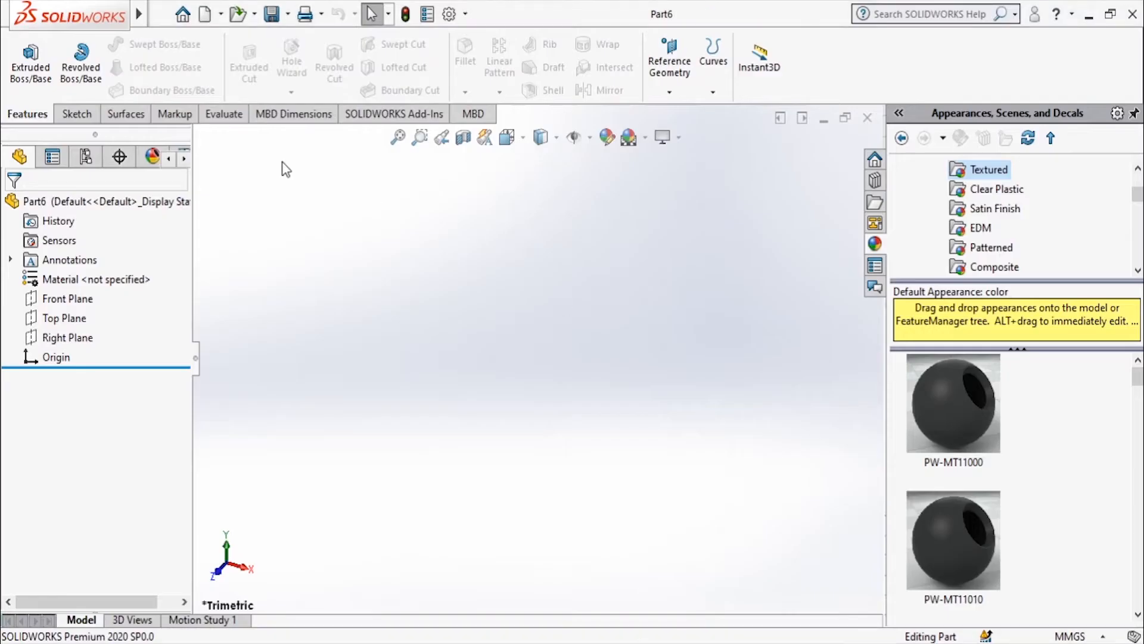
left_click(73, 113)
left_click(24, 56)
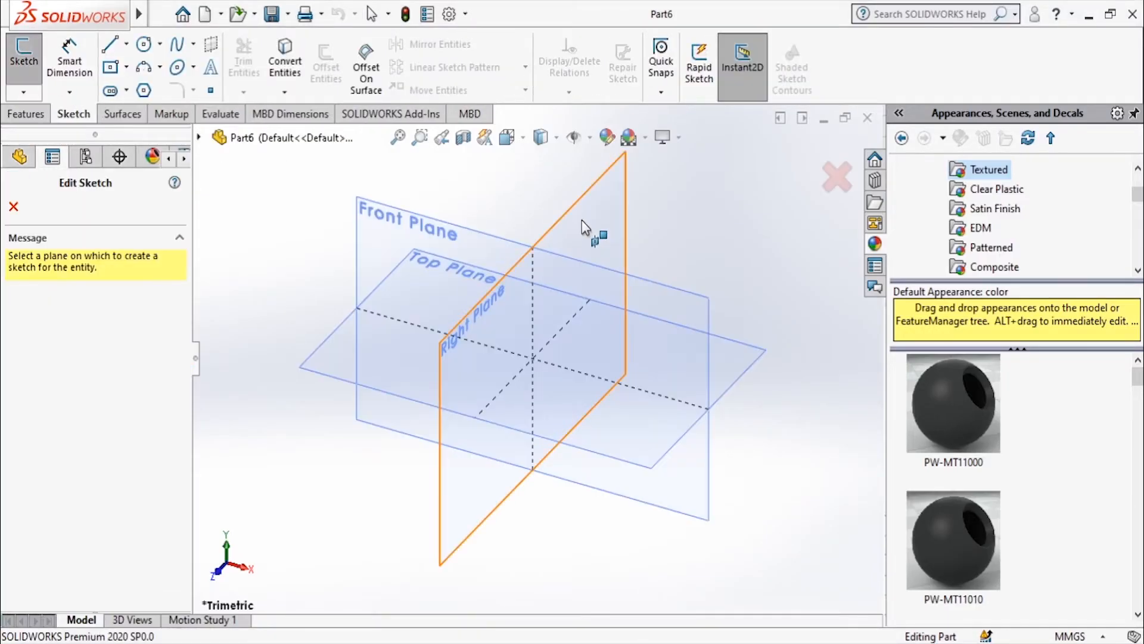
left_click(664, 299)
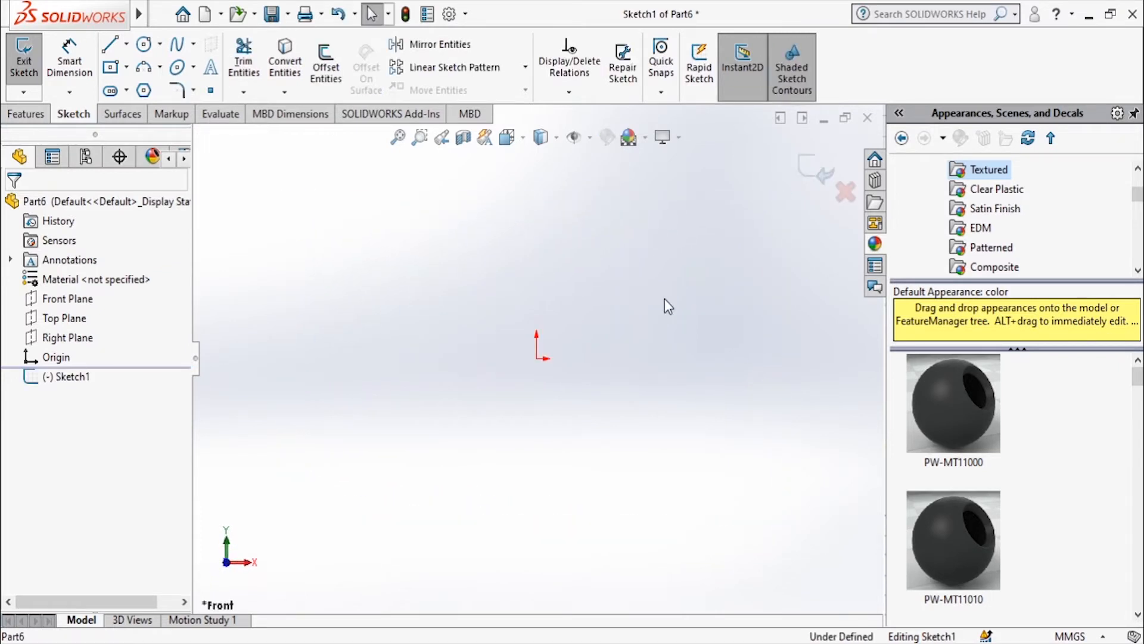
- Draw an infinite vertical construction line through the origin
left_click(109, 44)
left_click(38, 330)
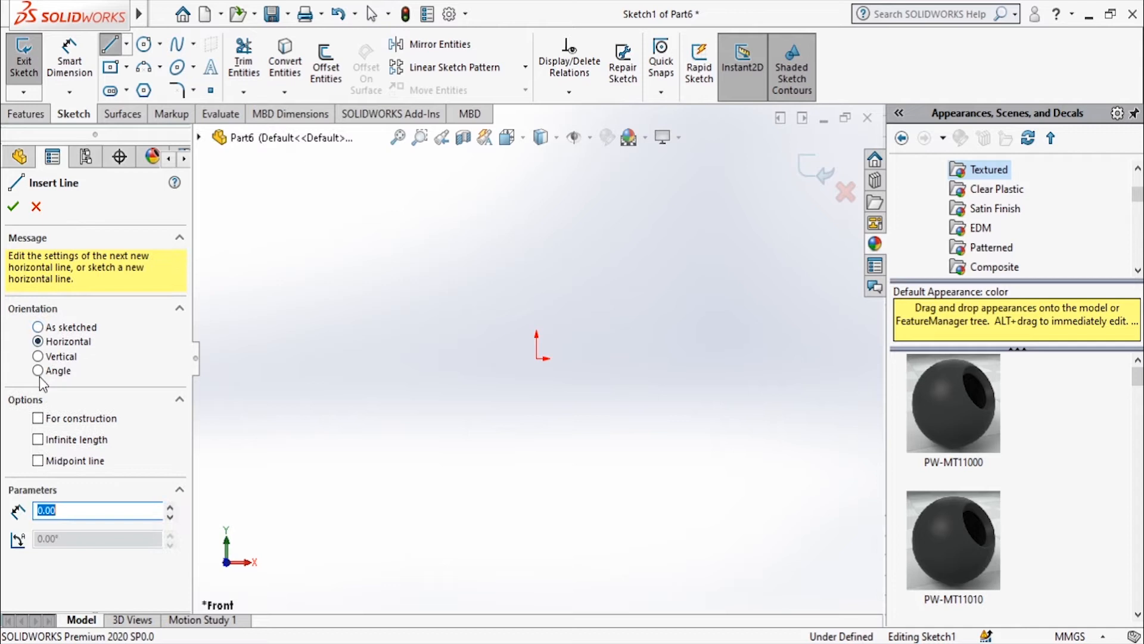
left_click(37, 345)
left_click(38, 407)
left_click(38, 427)
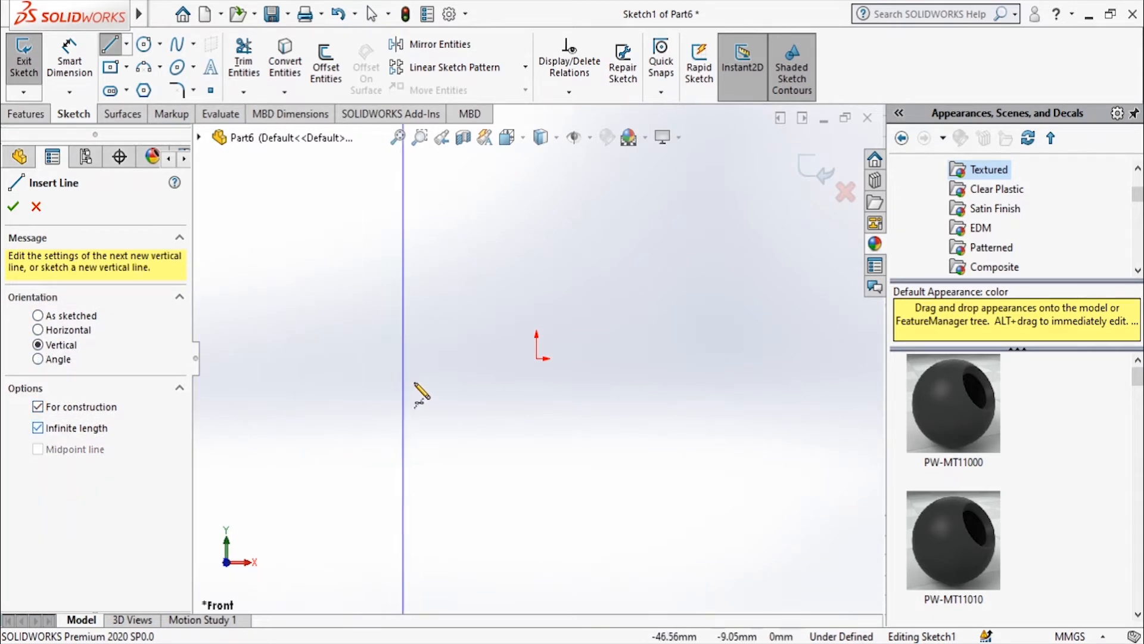
left_click(537, 358)
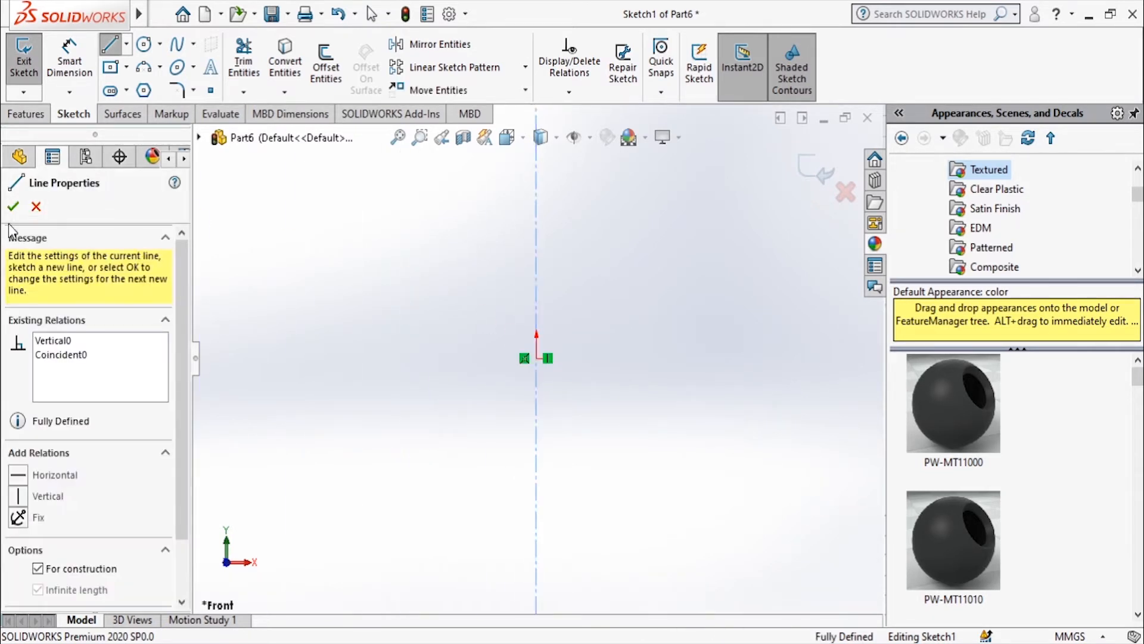
key("Escape")
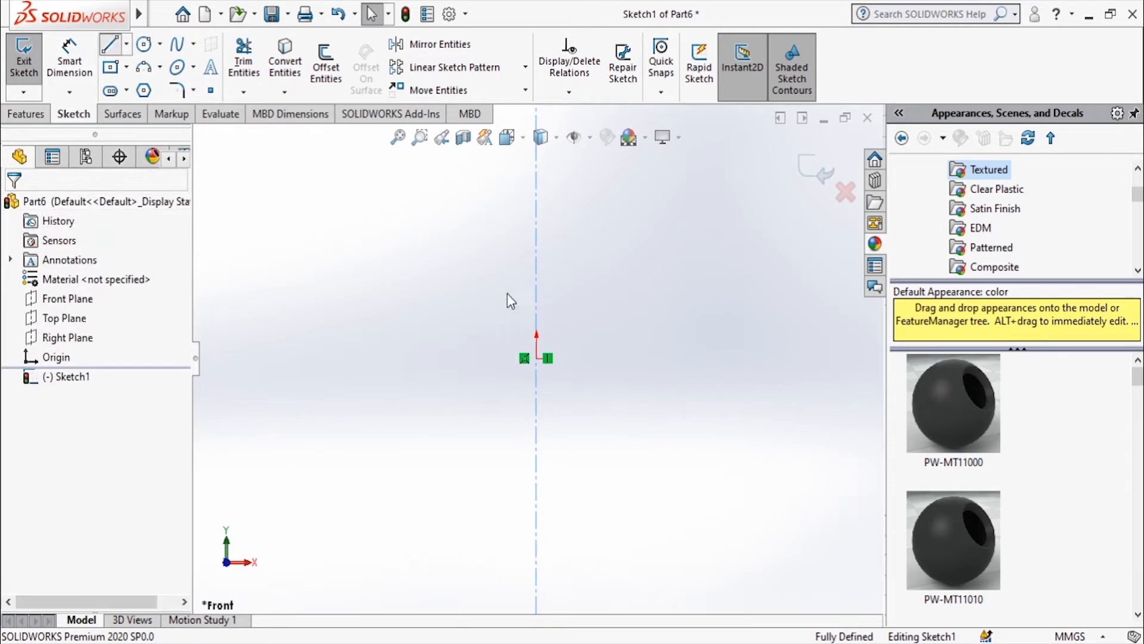
- Sketch a closed five-sided profile beside the centreline, about 18 mm wide at its base, with a sloped upper corner facing the centreline
left_click(109, 44)
left_click(596, 358)
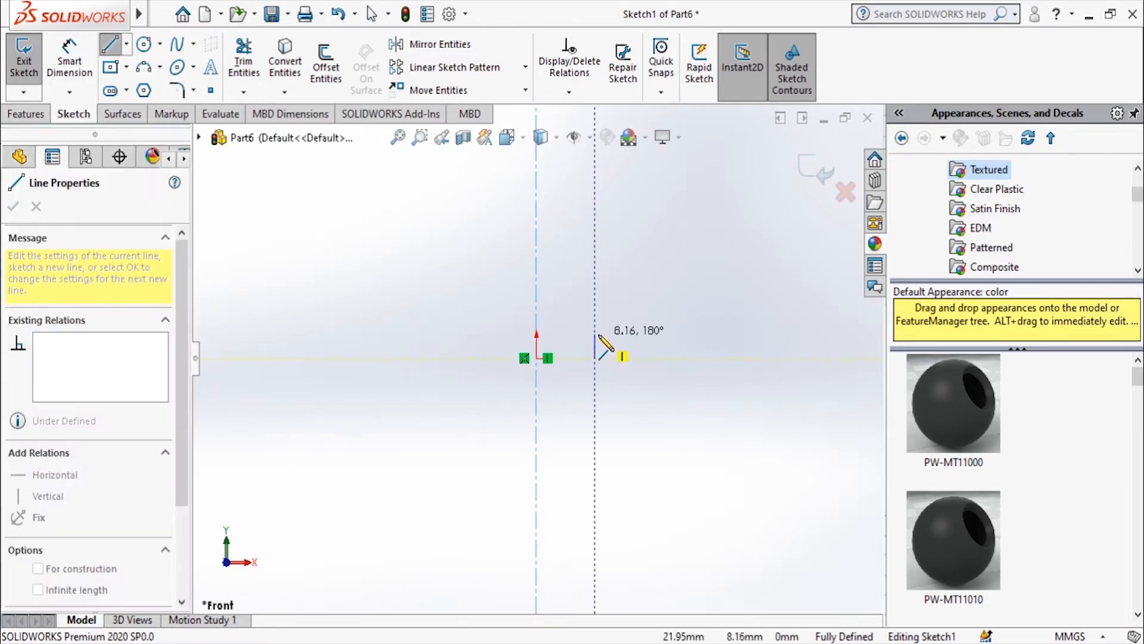
left_click(595, 334)
left_click(629, 311)
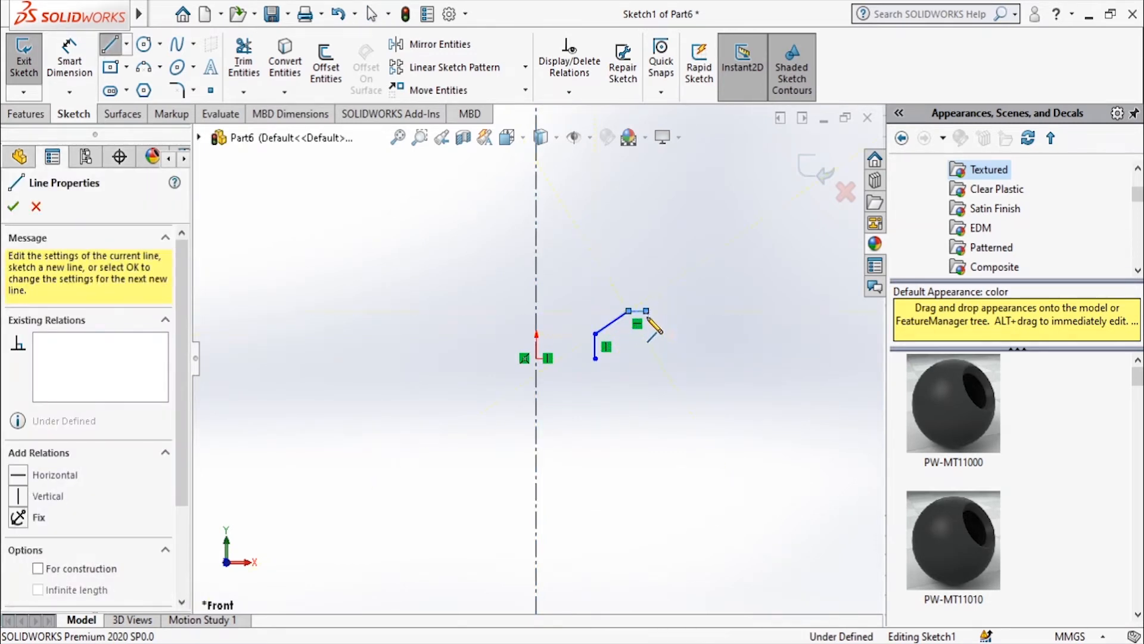
left_click(646, 310)
left_click(646, 359)
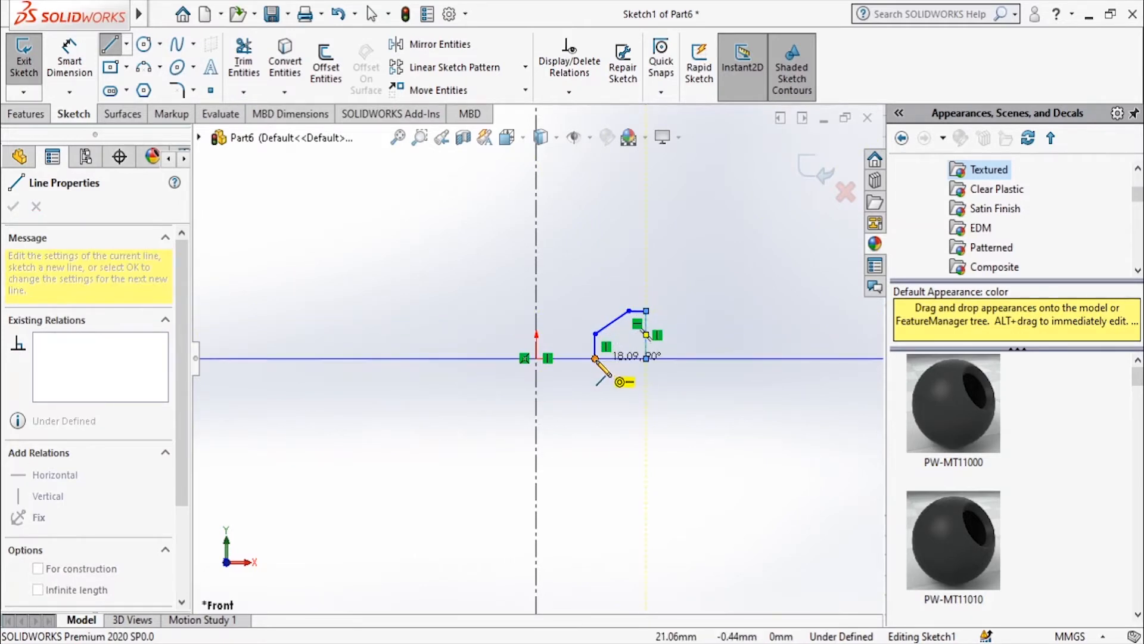
left_click(595, 358)
- Add a Coincident relation between the profile's base line and the origin
left_click(62, 53)
scroll(620, 354, "down", 2)
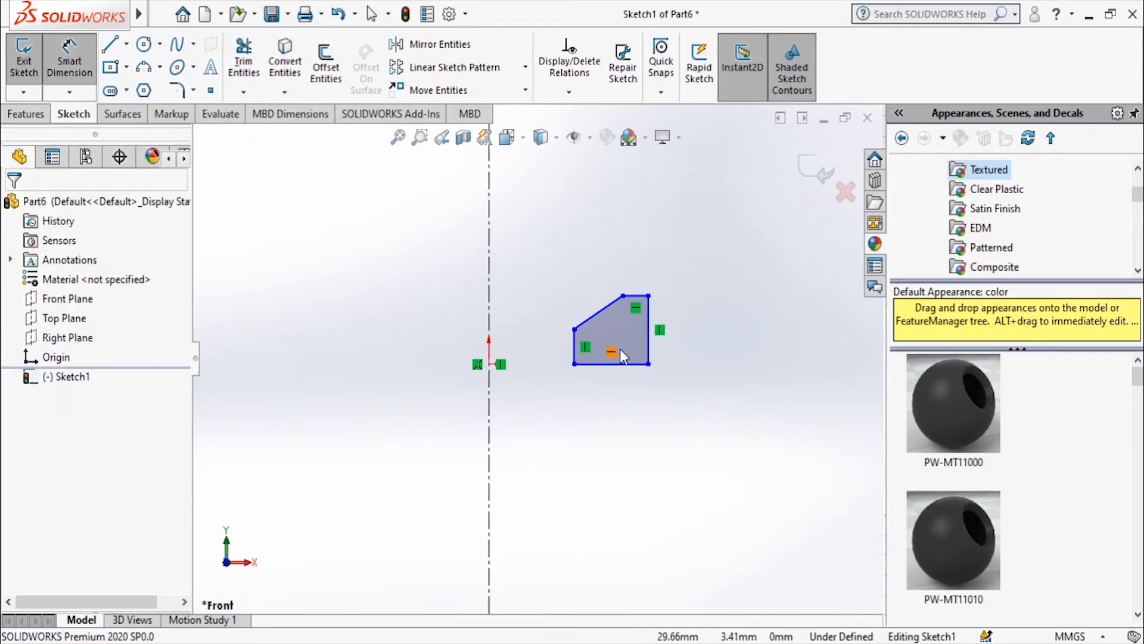
key("Escape")
left_click(609, 368)
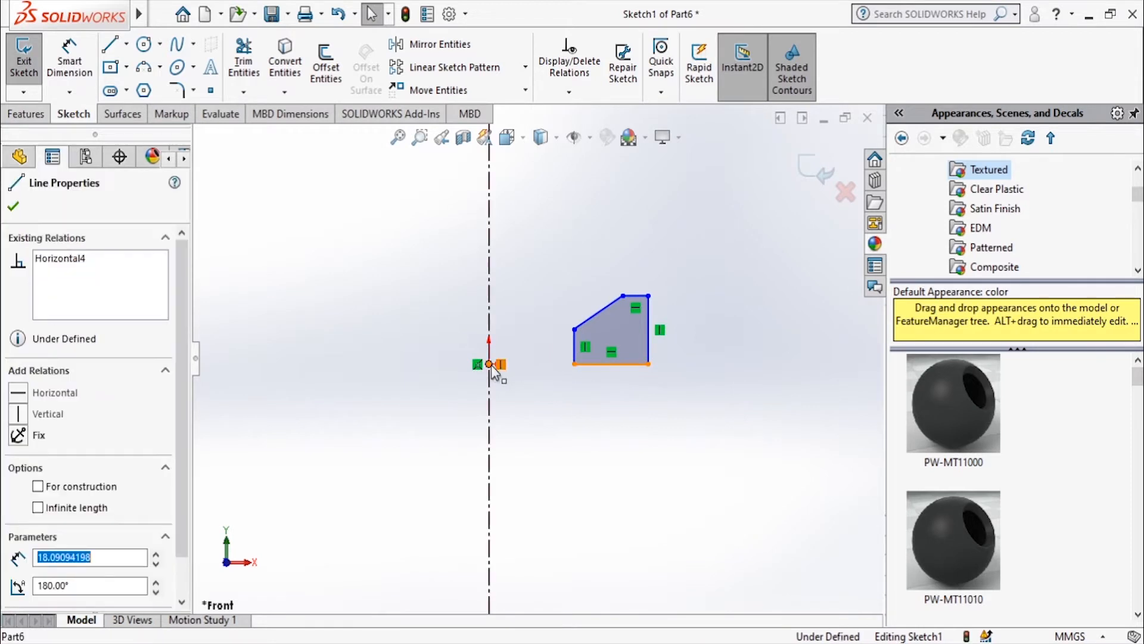
left_click(489, 363, "ctrl")
left_click(18, 513)
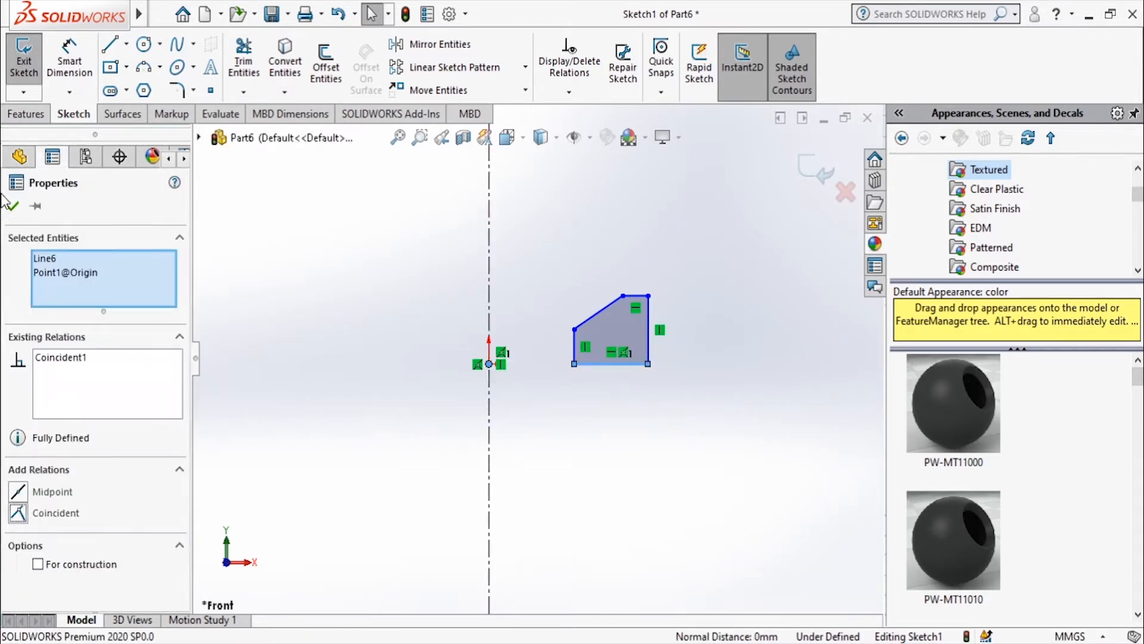
left_click(13, 206)
- Dimension the profile's outer vertical edge from the origin as 35/2 mm, checking washer 5 in the screw jack PDF drawing
left_click(69, 57)
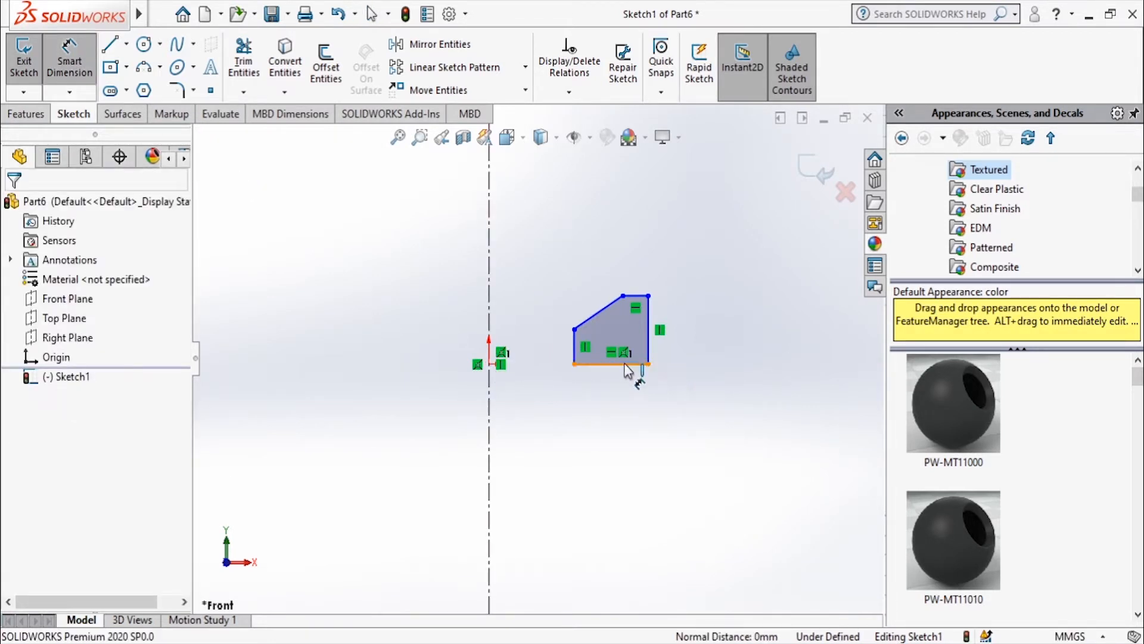
left_click(652, 344)
left_click(488, 364)
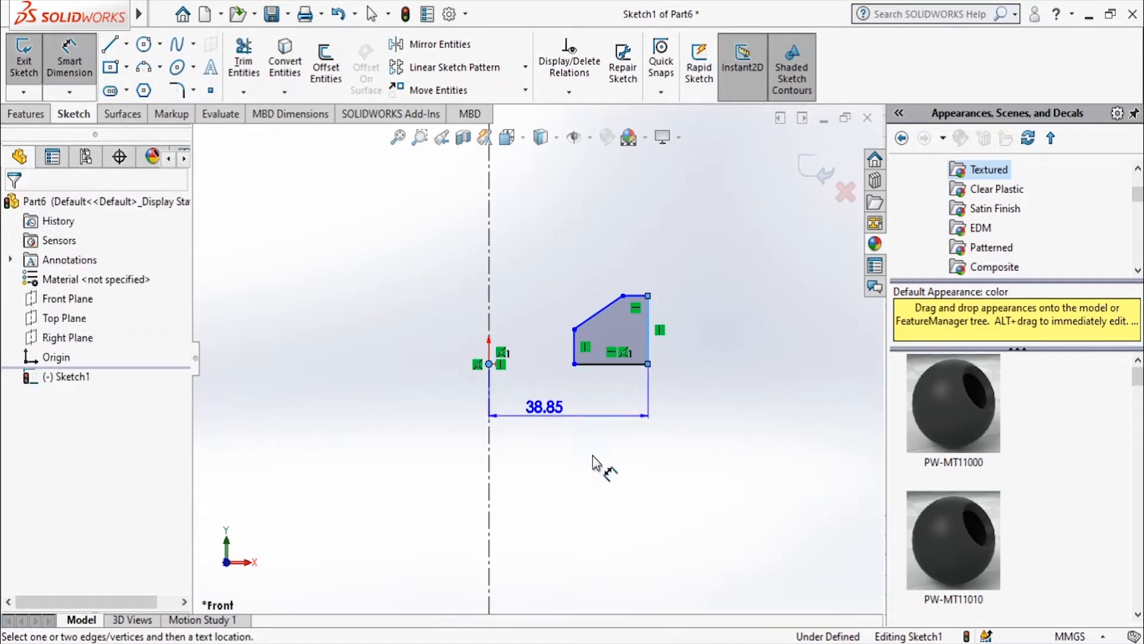
left_click(600, 462)
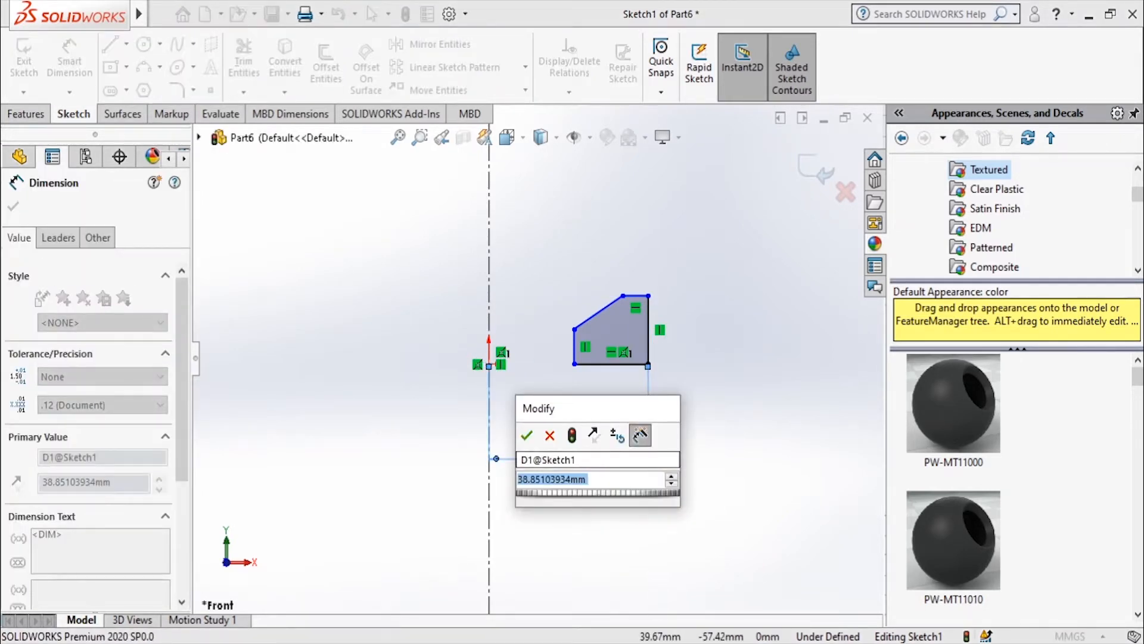
key("alt+Tab")
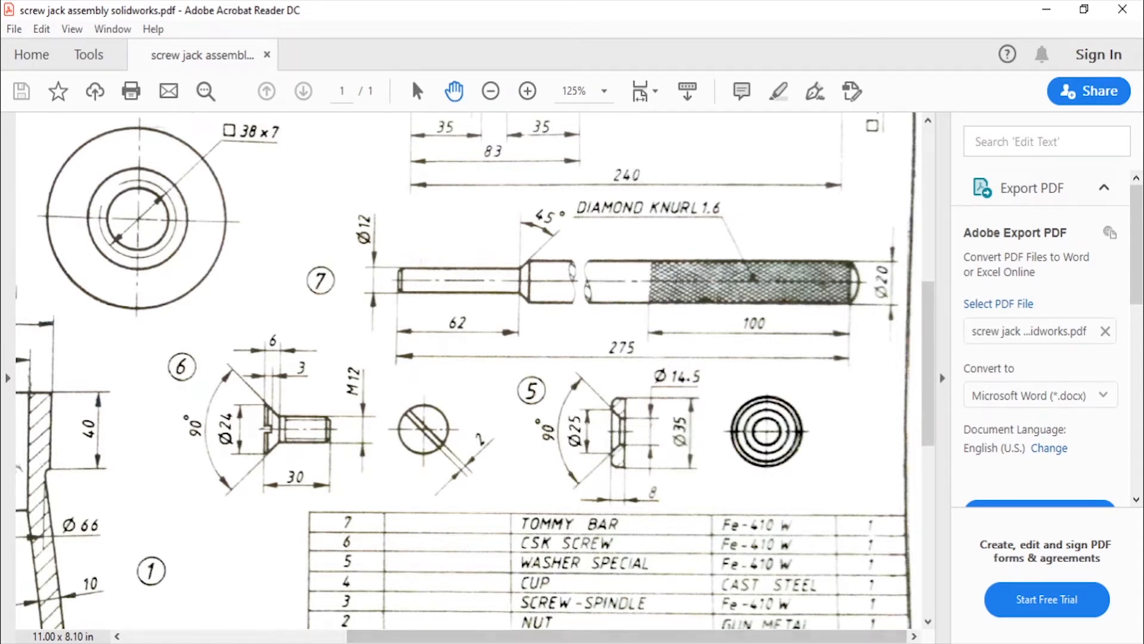
mouse_move(617, 642)
left_click(625, 581)
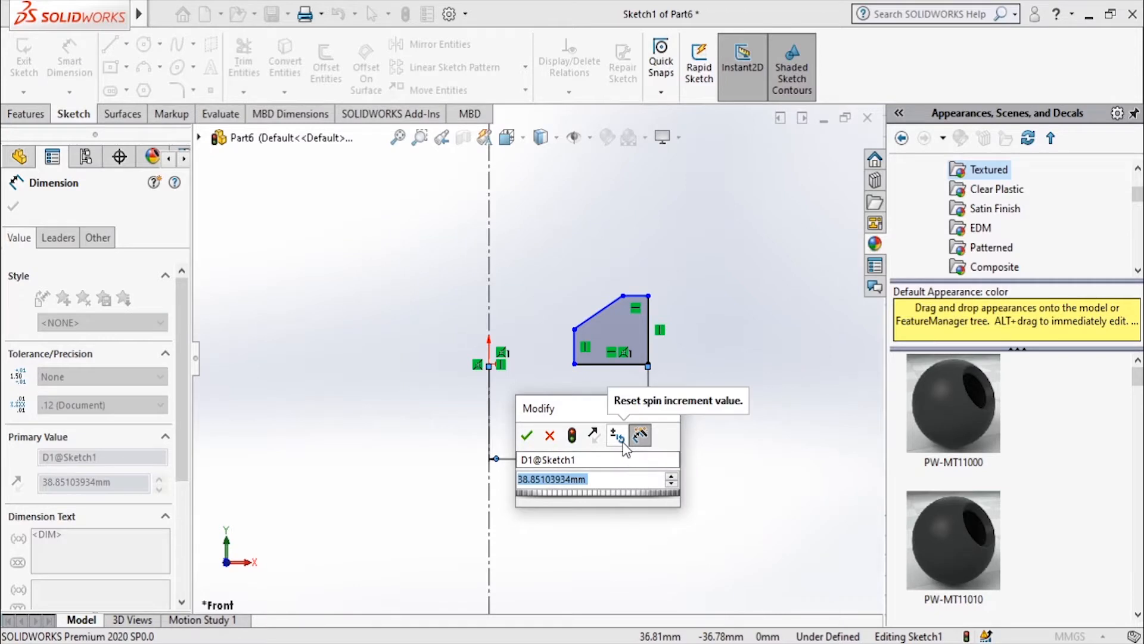
type("35/3")
key("BackSpace")
type("2")
key("Return")
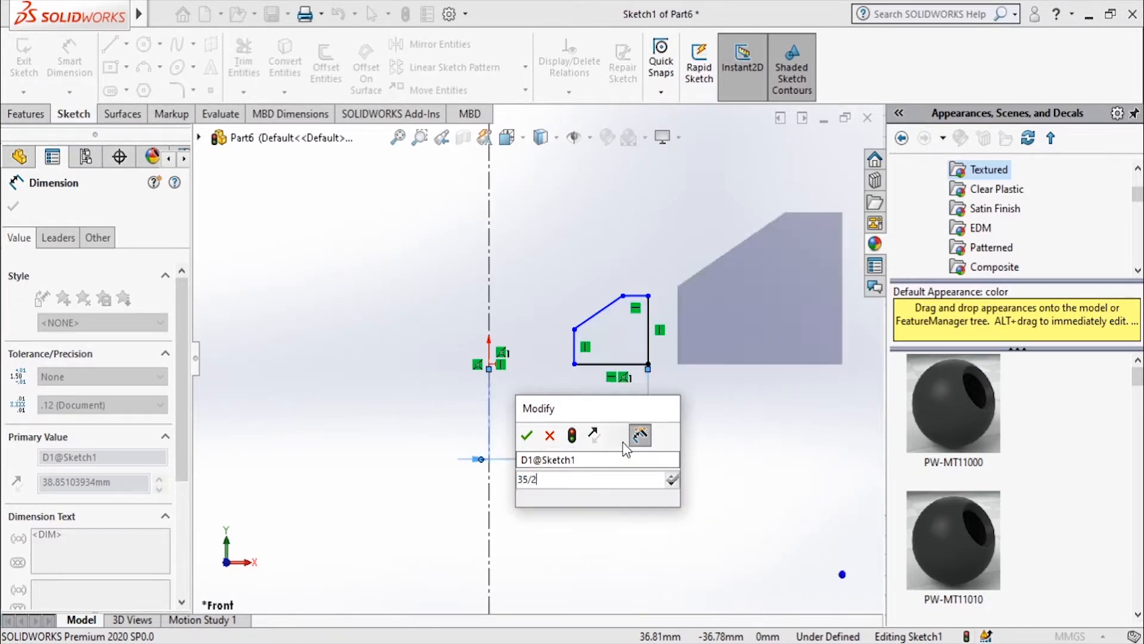
- Dimension the profile's inner vertical edge from the origin as 14.5/2 mm, checking the washer's bore diameter in the PDF drawing
left_click(575, 352)
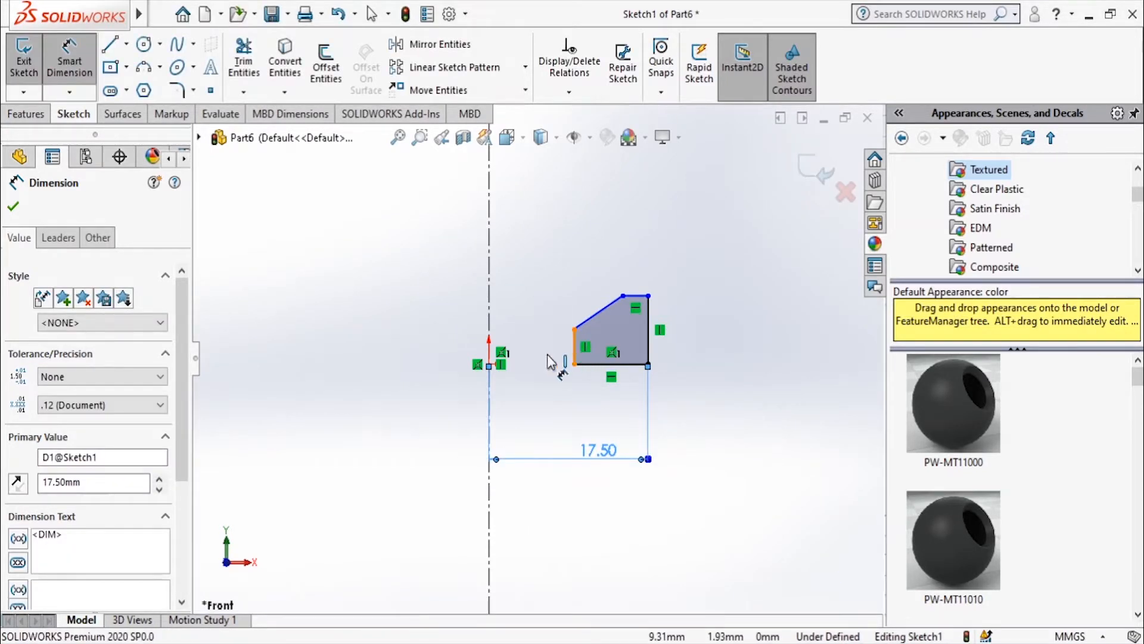
left_click(489, 365)
left_click(522, 413)
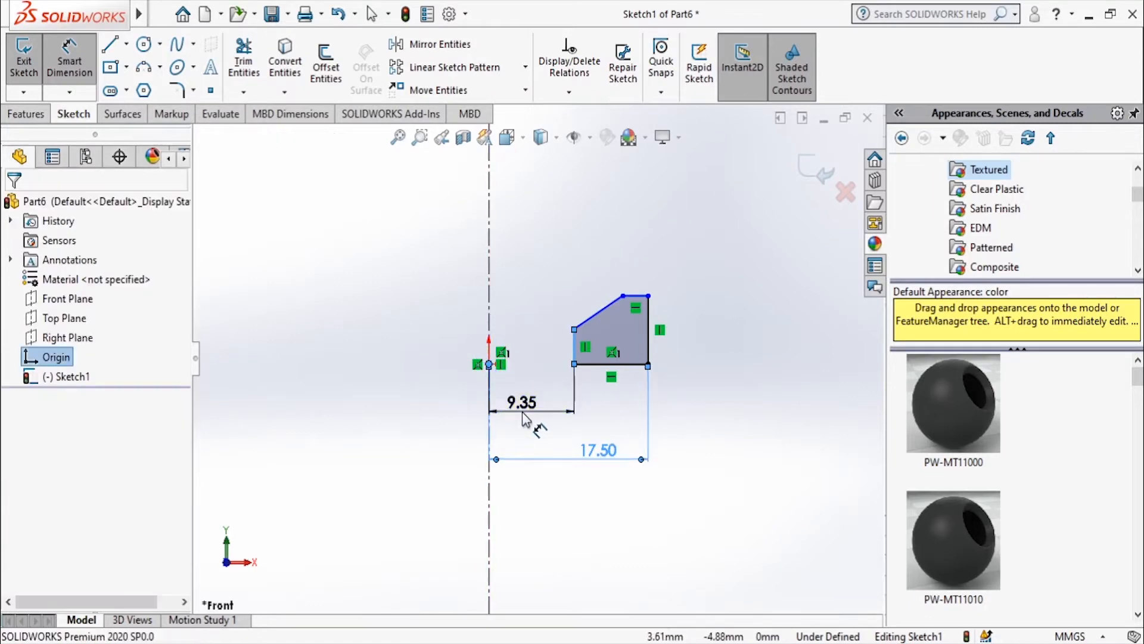
key("alt+Tab")
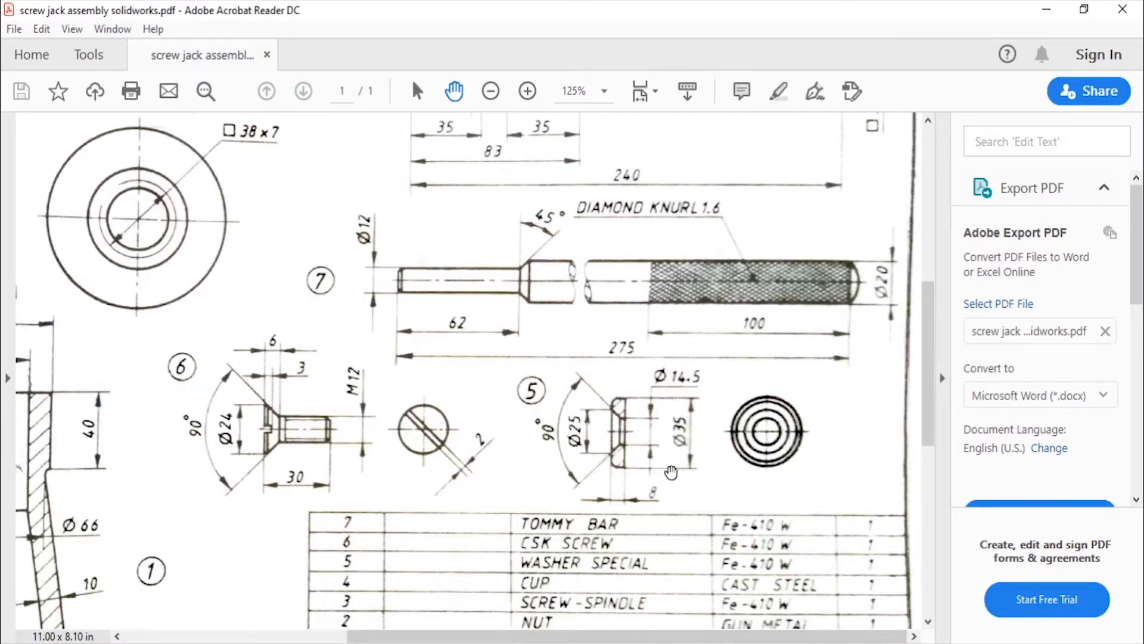
key("alt+Tab")
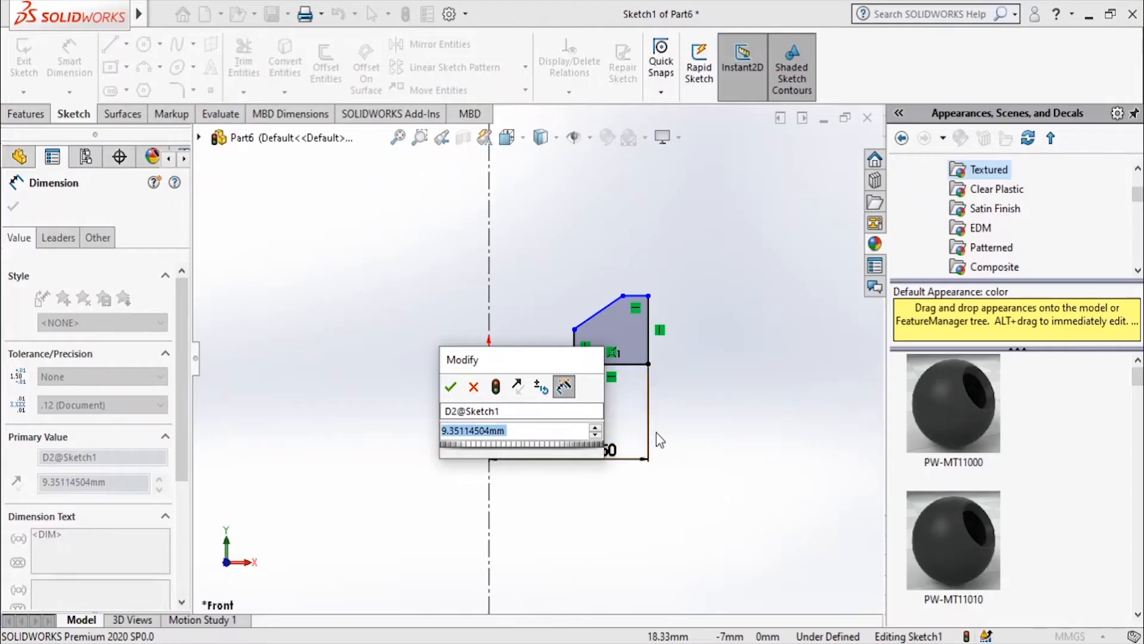
type("1")
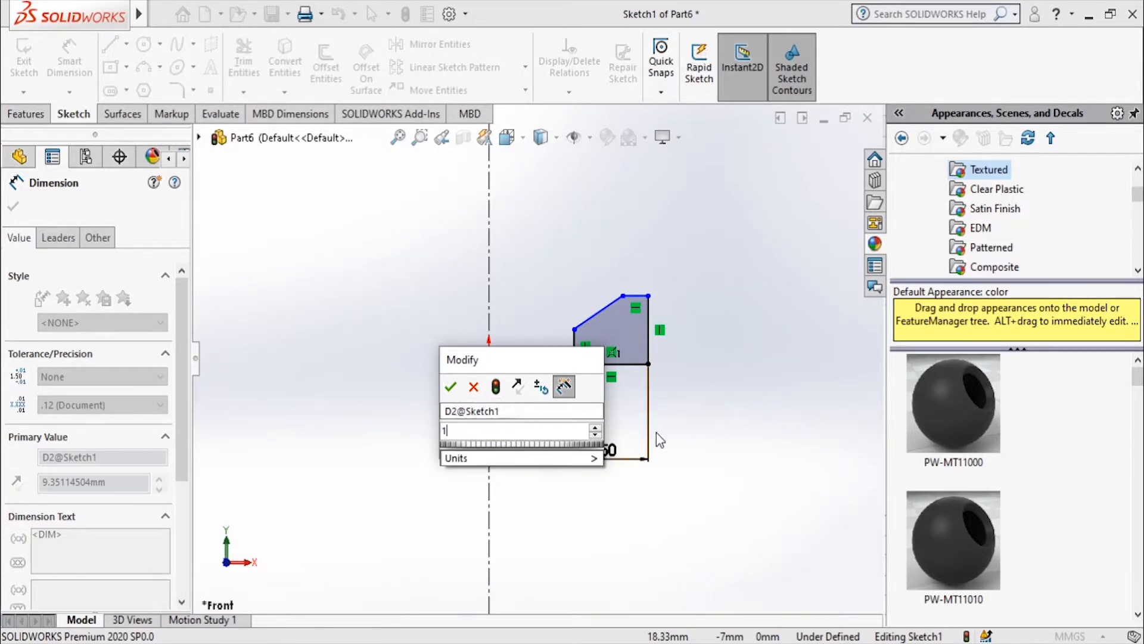
type("4.5/2")
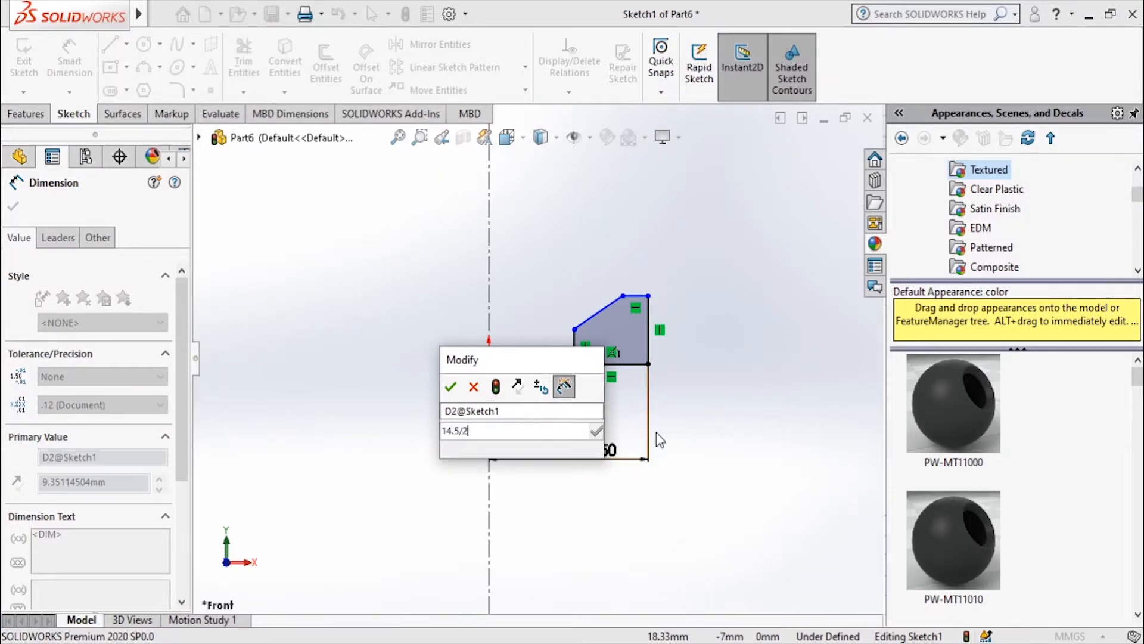
key("Return")
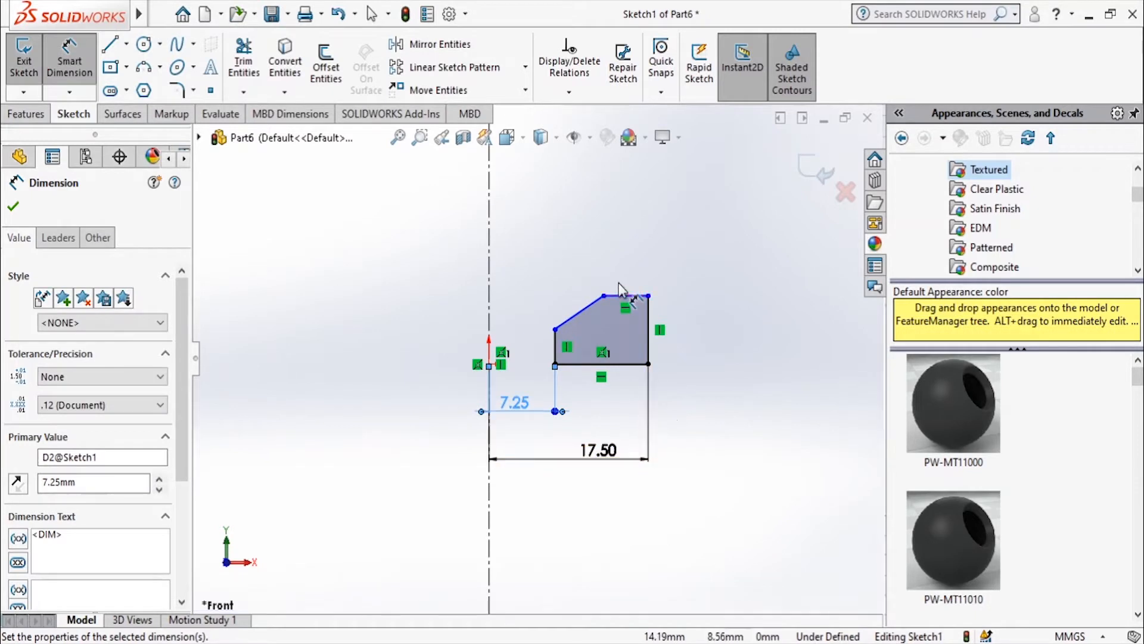
- Dimension the profile's outer vertical edge at 8 mm high, matching the washer thickness in the PDF drawing
left_click(648, 331)
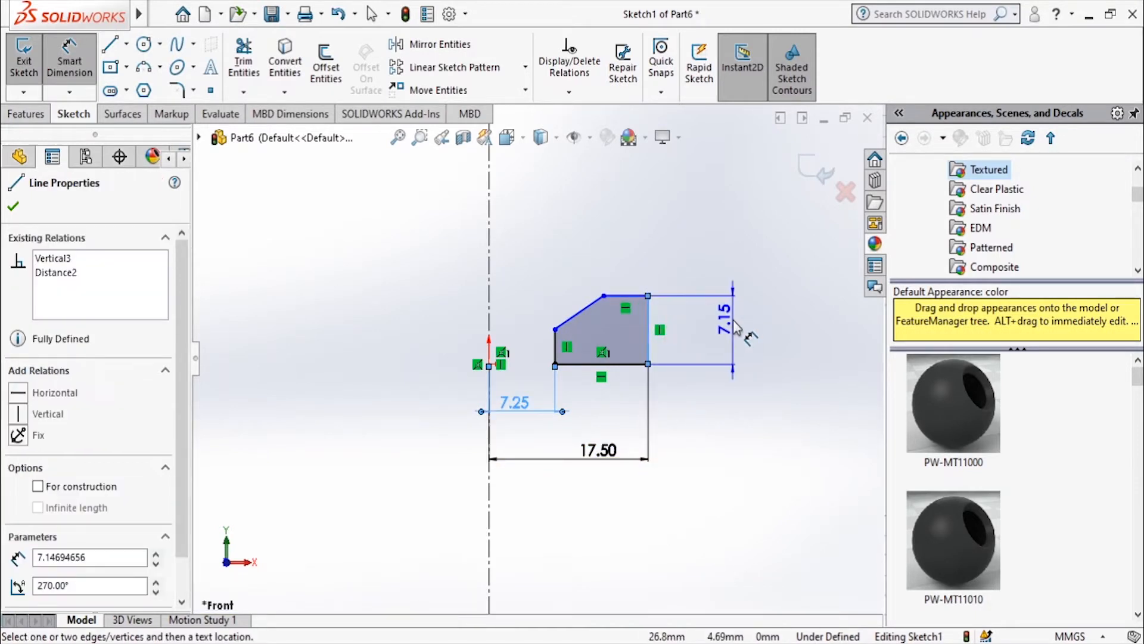
left_click(738, 327)
left_click(681, 636)
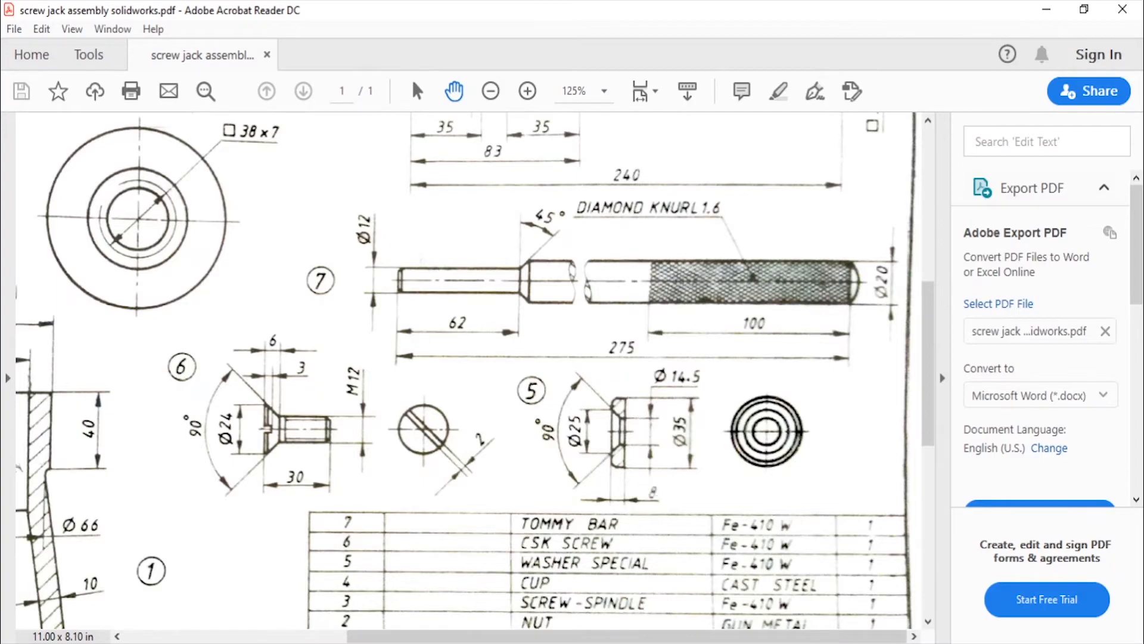
left_click(686, 640)
type("8")
key("Return")
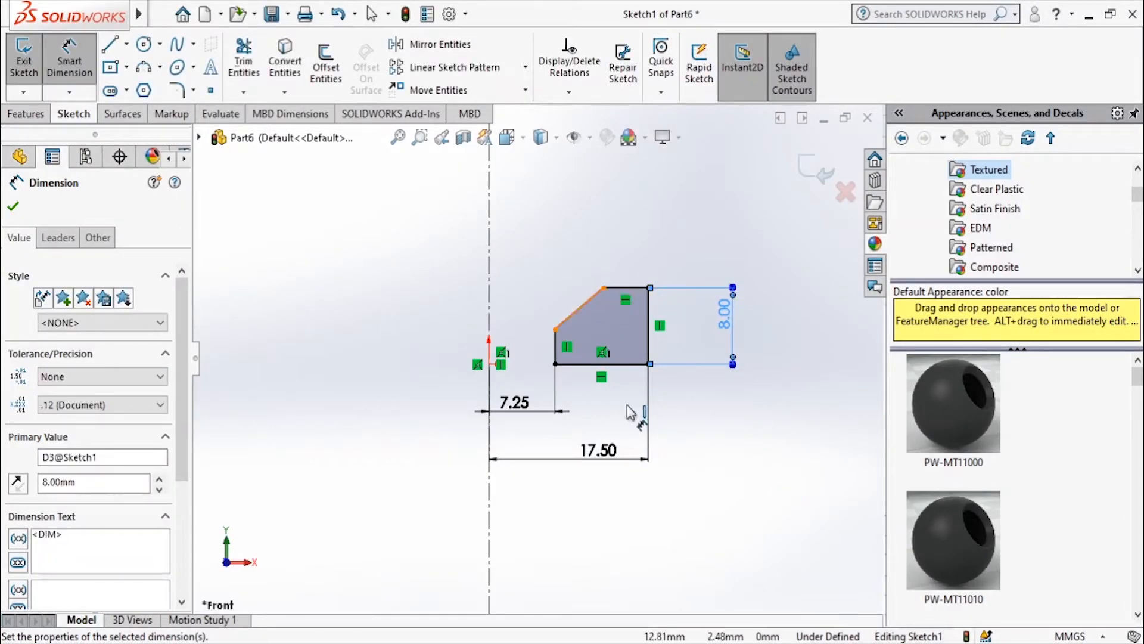
- Check the countersink diameter in the PDF drawing and dimension the slope's upper endpoint 12.5 mm from the centreline
left_click(681, 638)
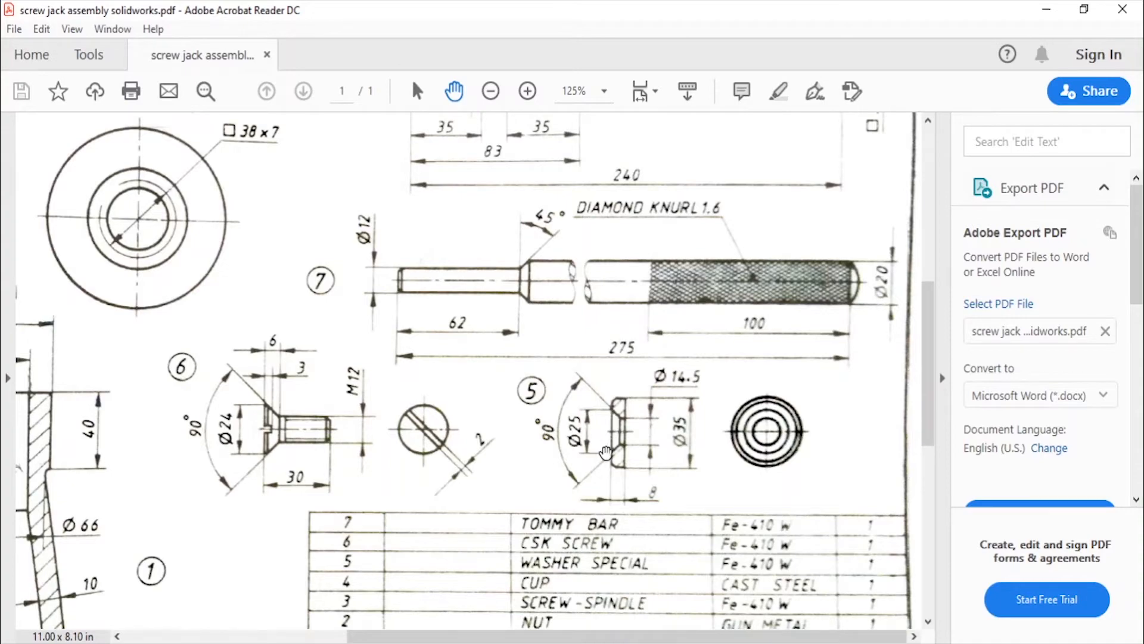
left_click(671, 640)
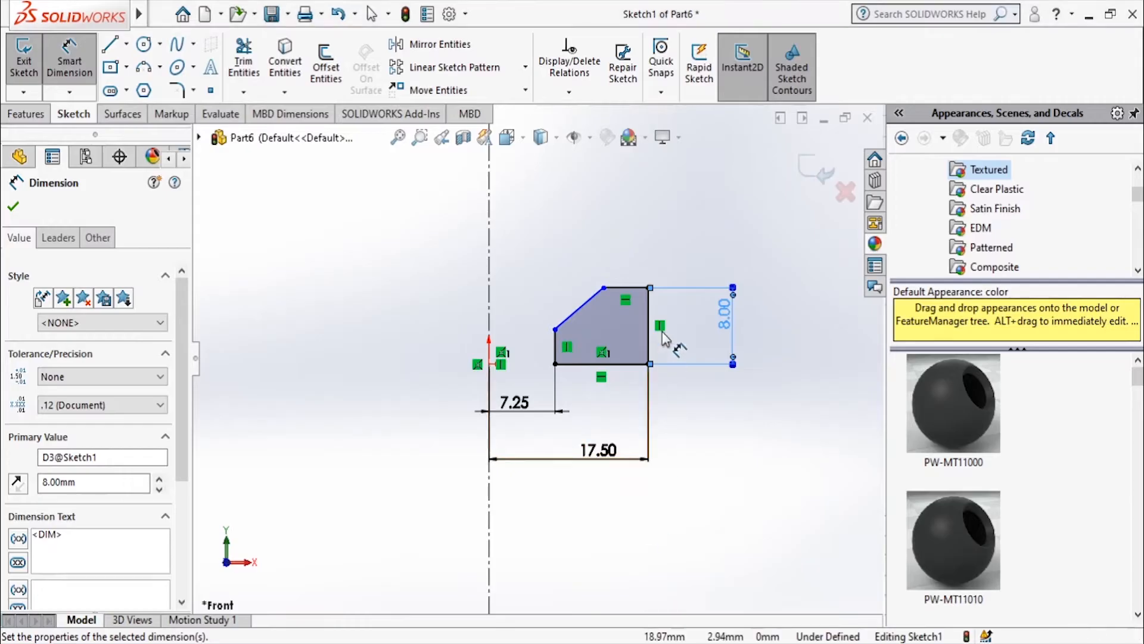
left_click(598, 293)
left_click(489, 291)
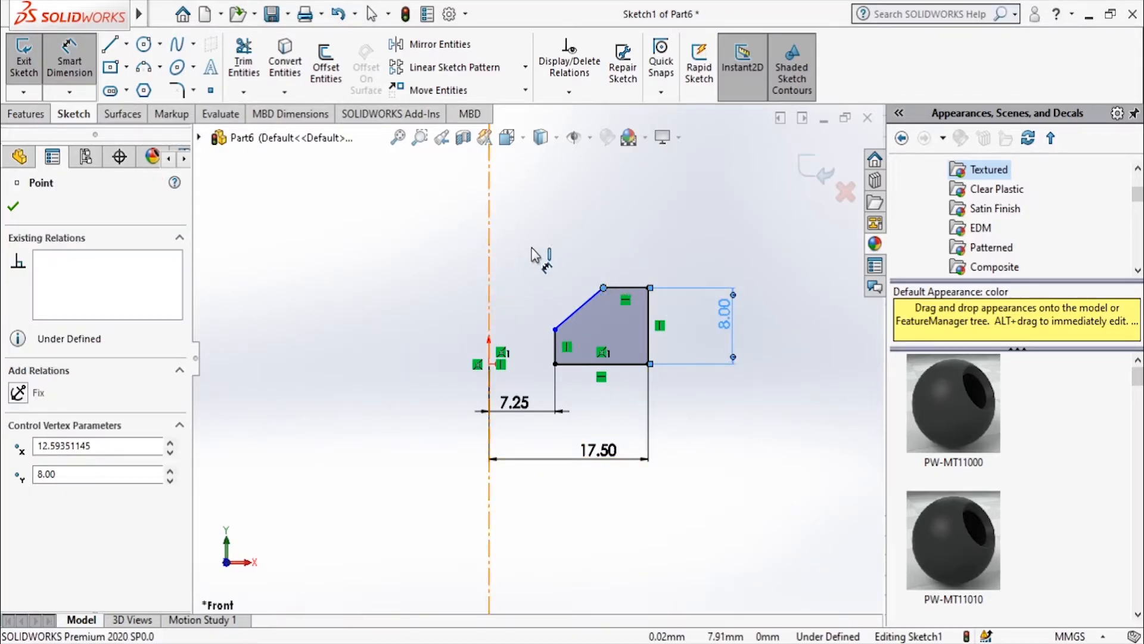
left_click(541, 240)
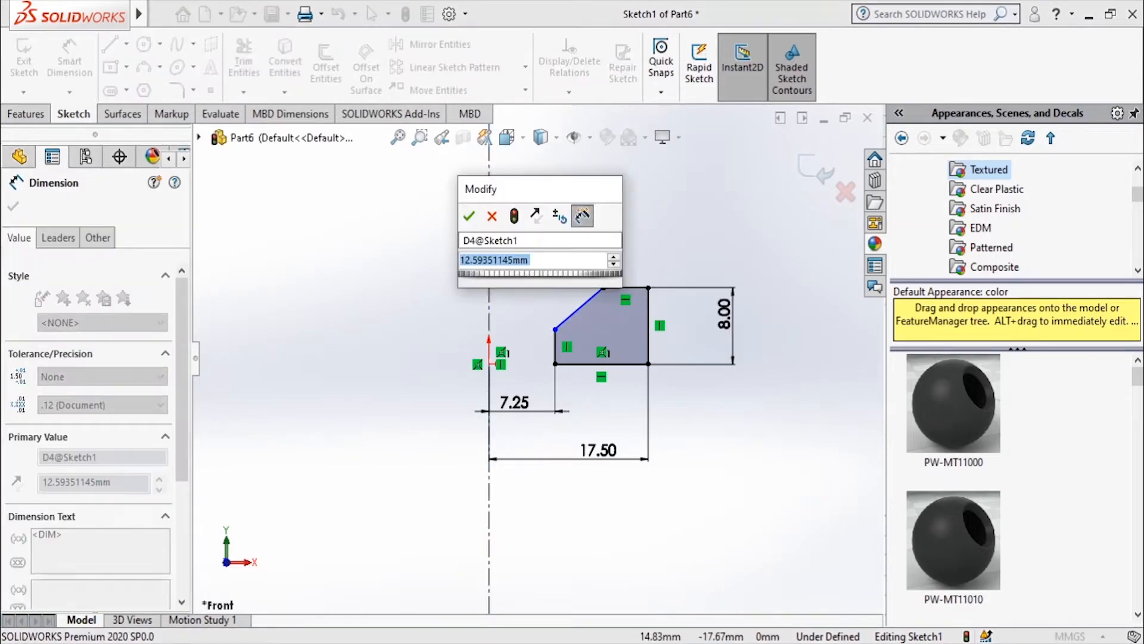
left_click(661, 640)
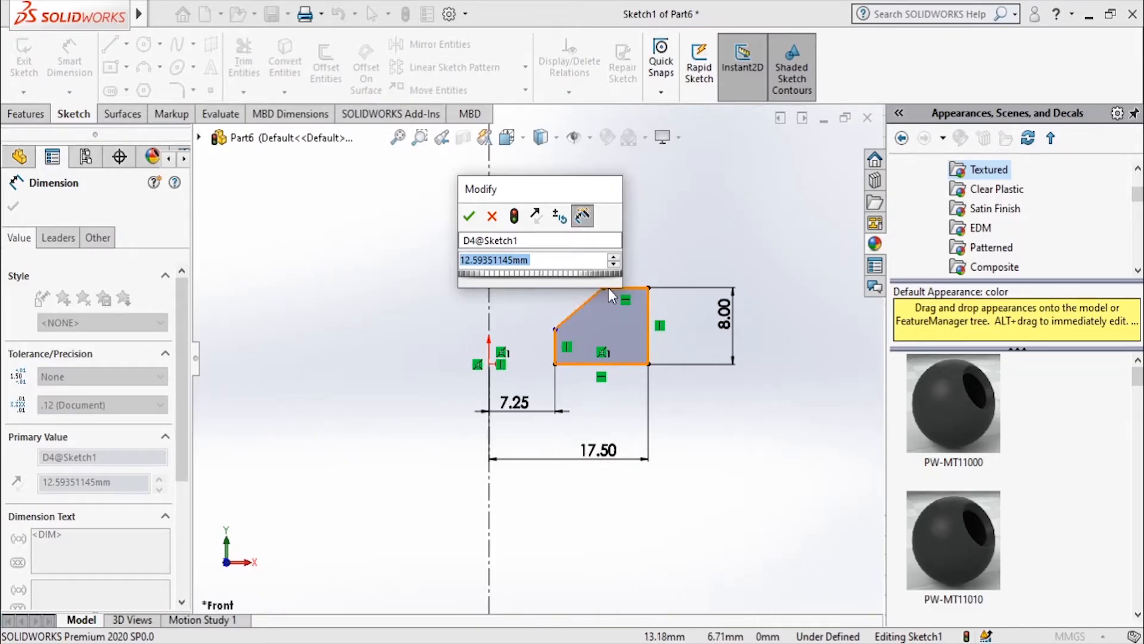
type("12.59")
key("Return")
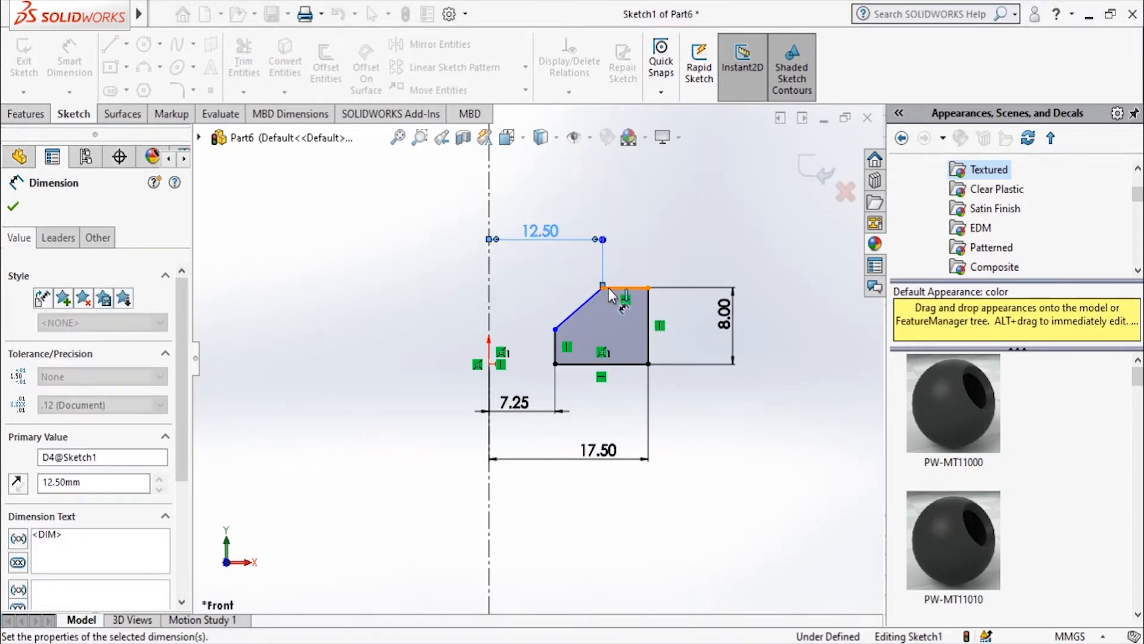
- Dimension the angle between the sloped profile edge and the centreline as 45°
left_click(590, 292)
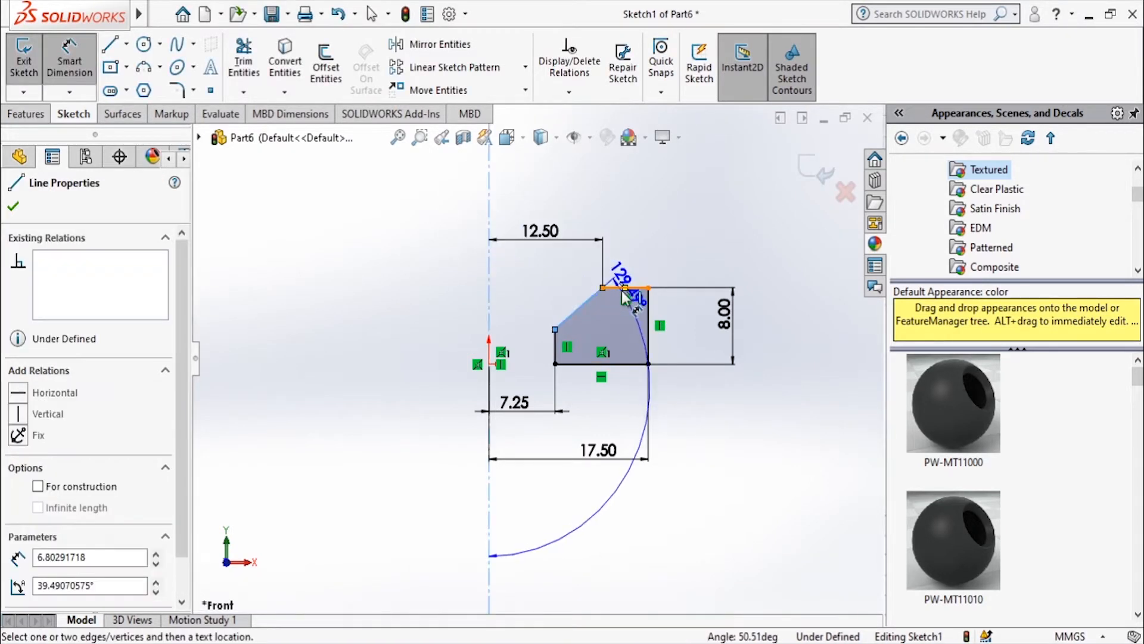
left_click(571, 293)
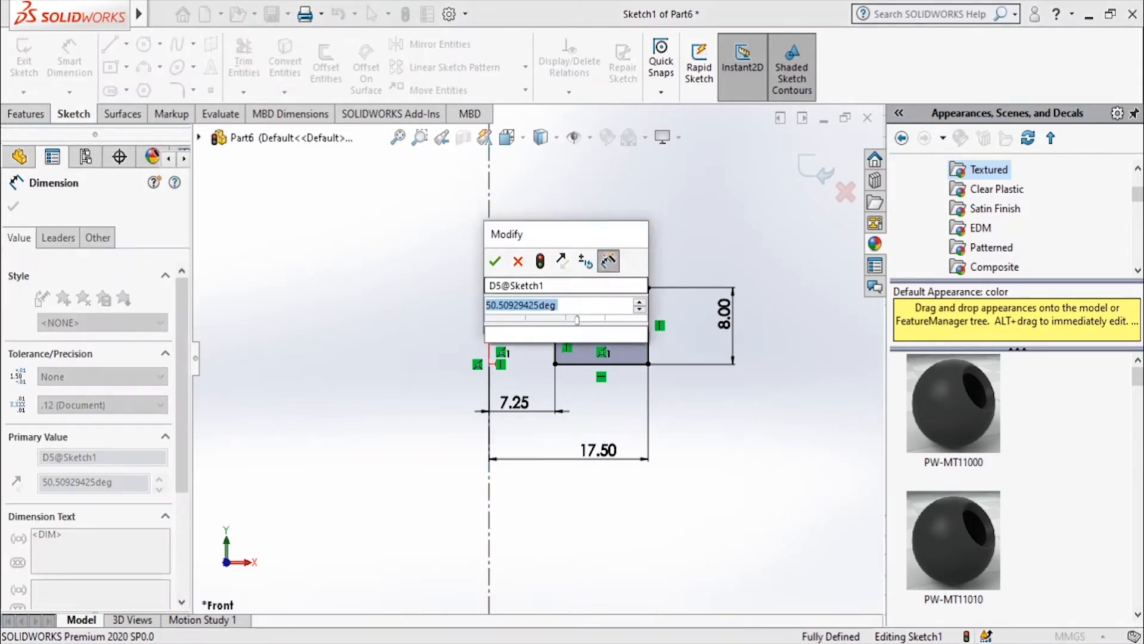
type("45")
key("Return")
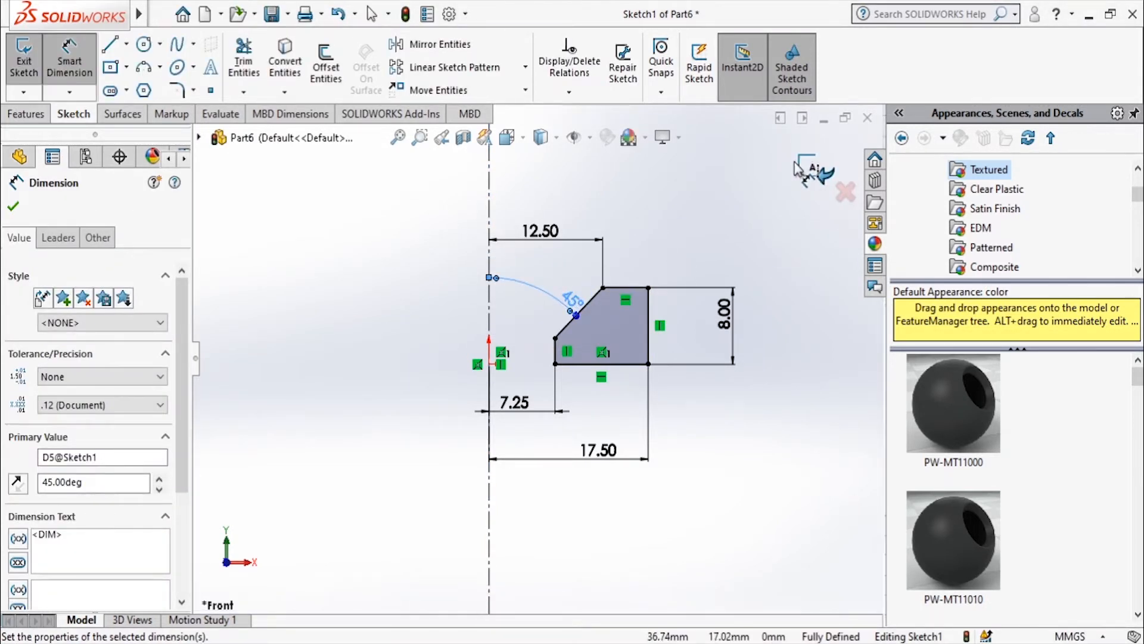
- Close the sketch and revolve the washer profile 360° about the vertical centreline
left_click(813, 170)
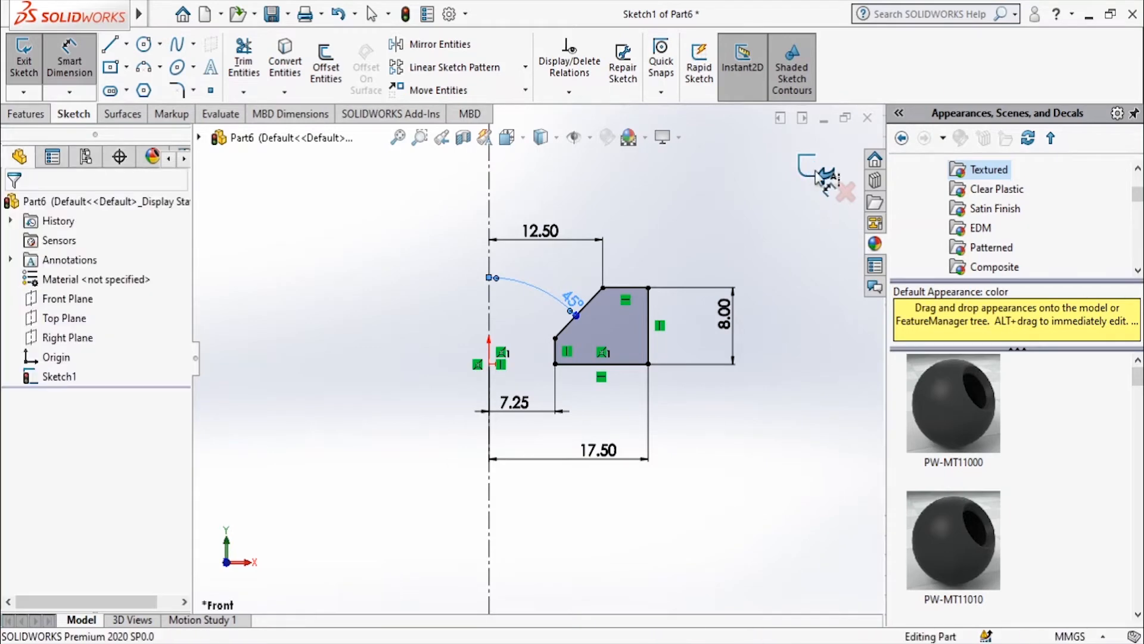
left_click(18, 116)
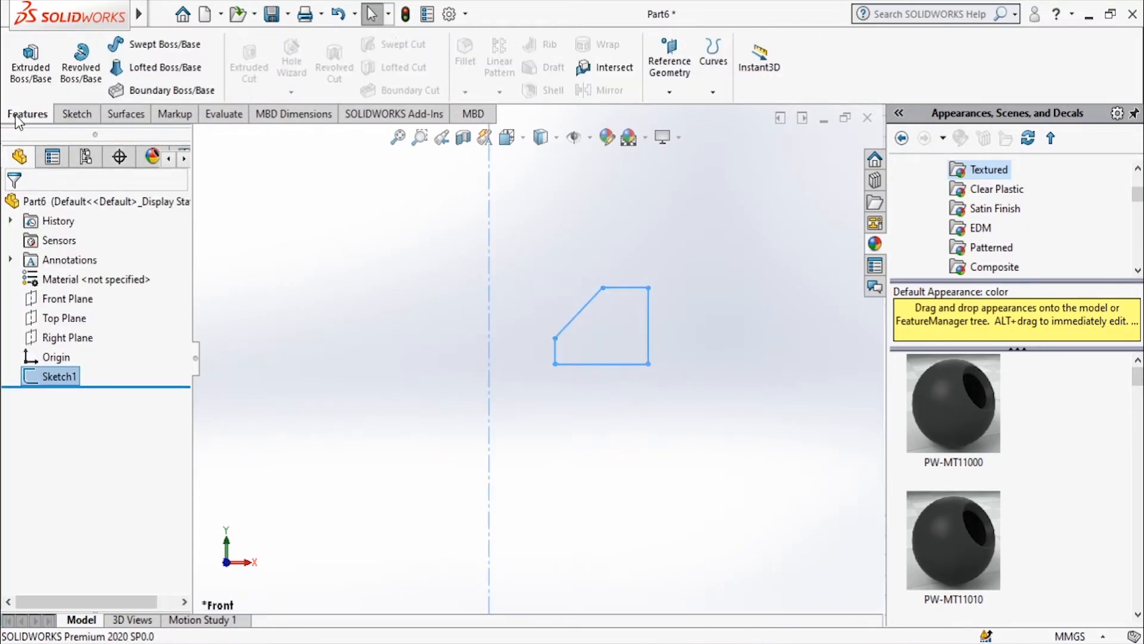
left_click(82, 56)
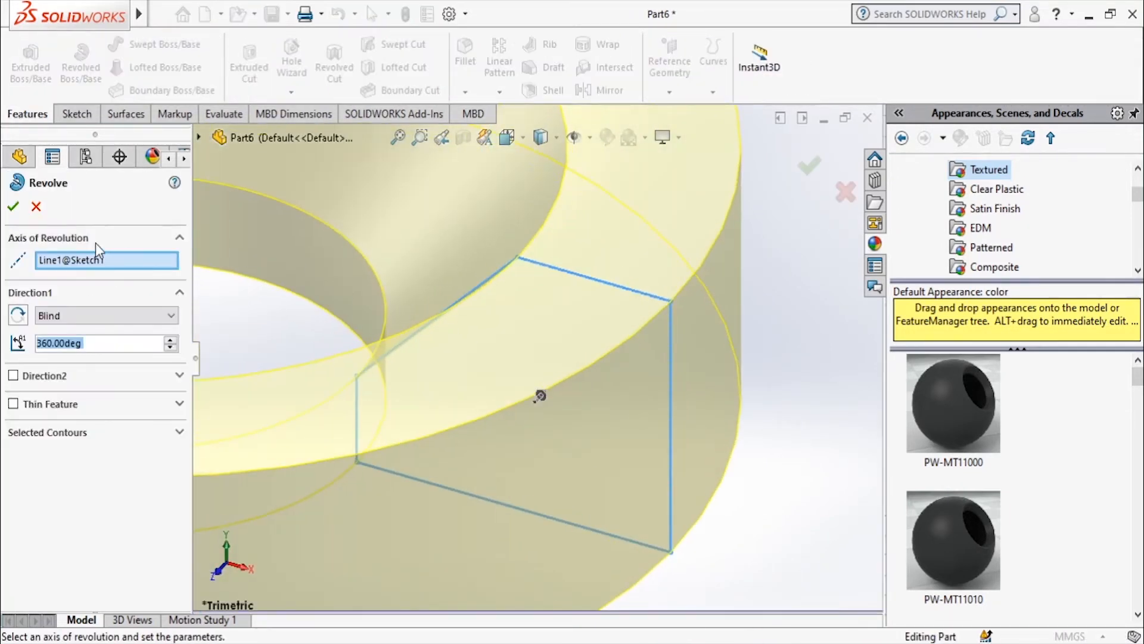
key("Return")
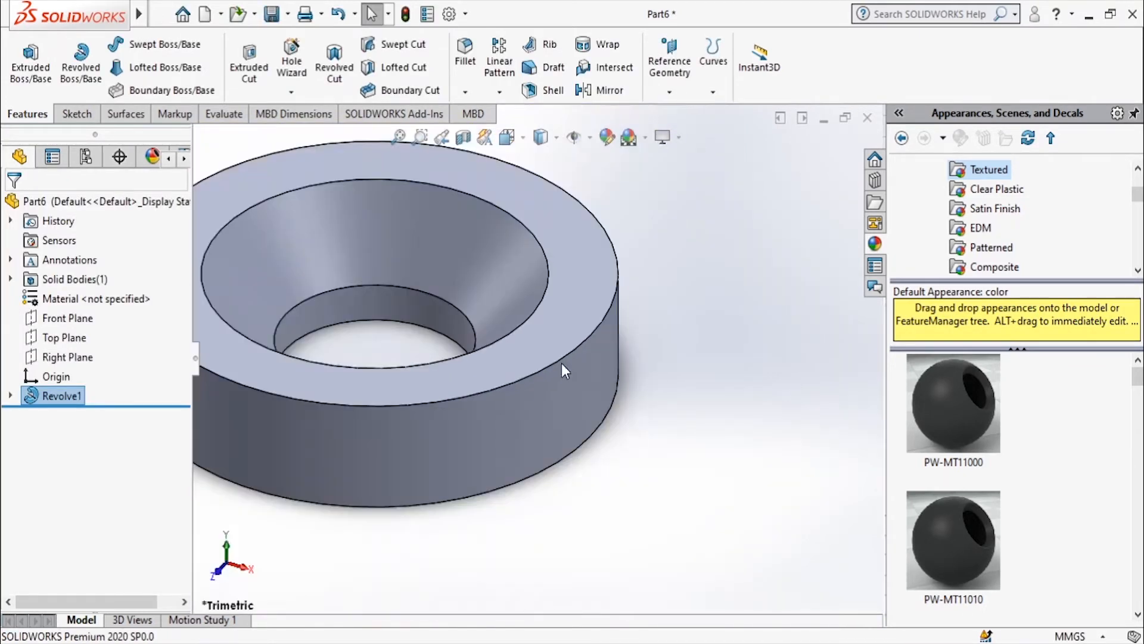
- Check the special washer's material in the PDF drawing's parts list and apply the custom material Fe-410 W to the part
right_click(93, 297)
left_click(122, 263)
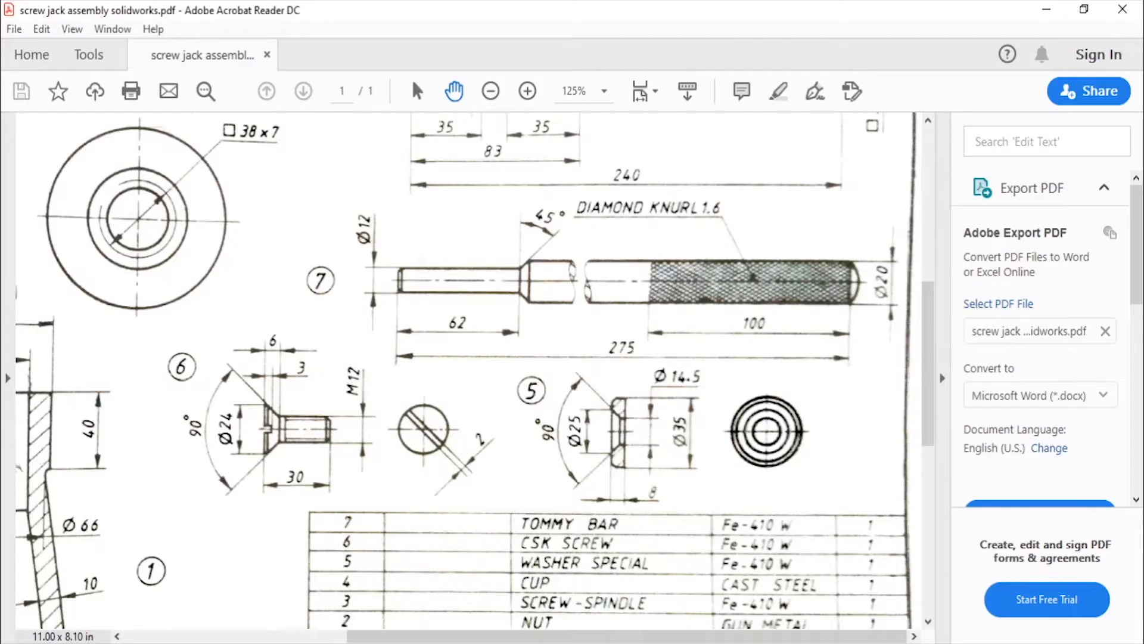
scroll(699, 401, "down", 3)
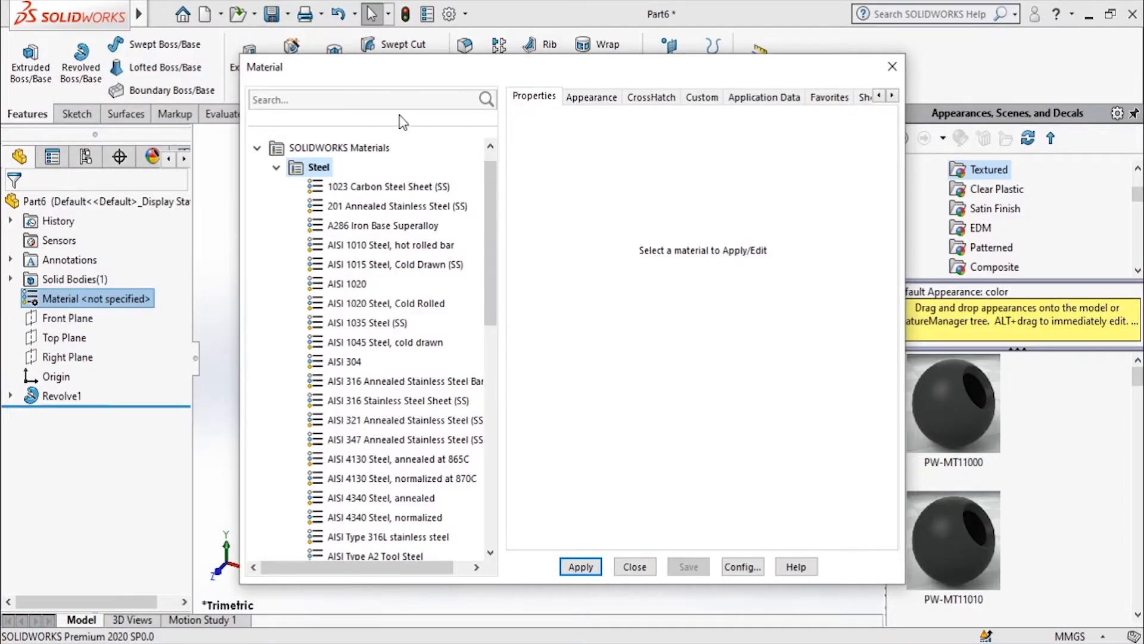
left_click(403, 102)
type("fe")
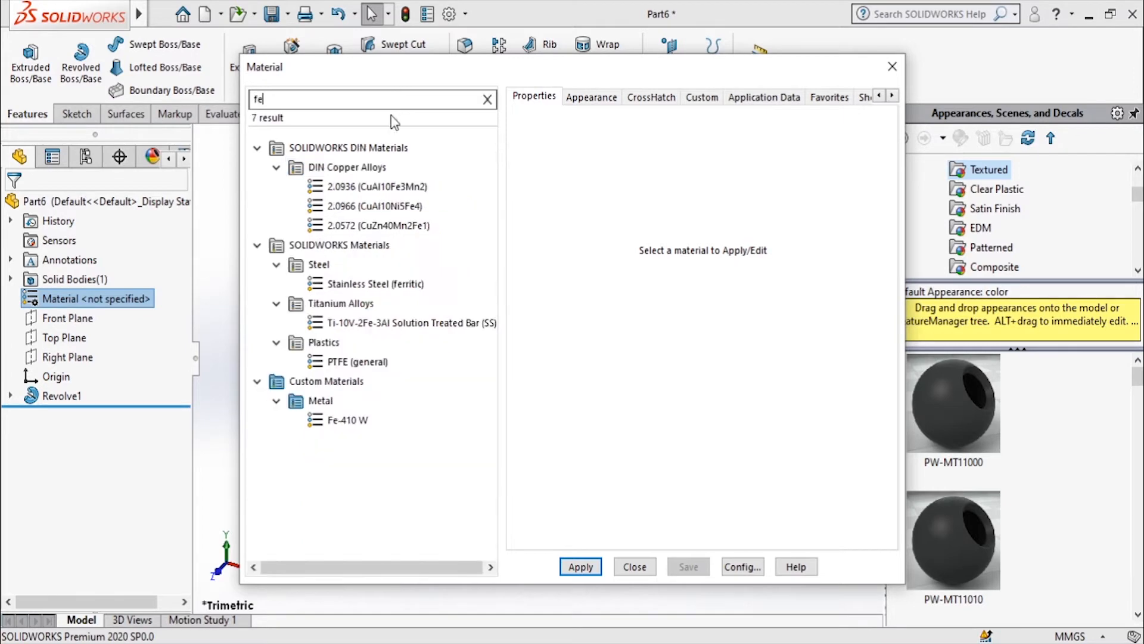
left_click(348, 420)
left_click(580, 566)
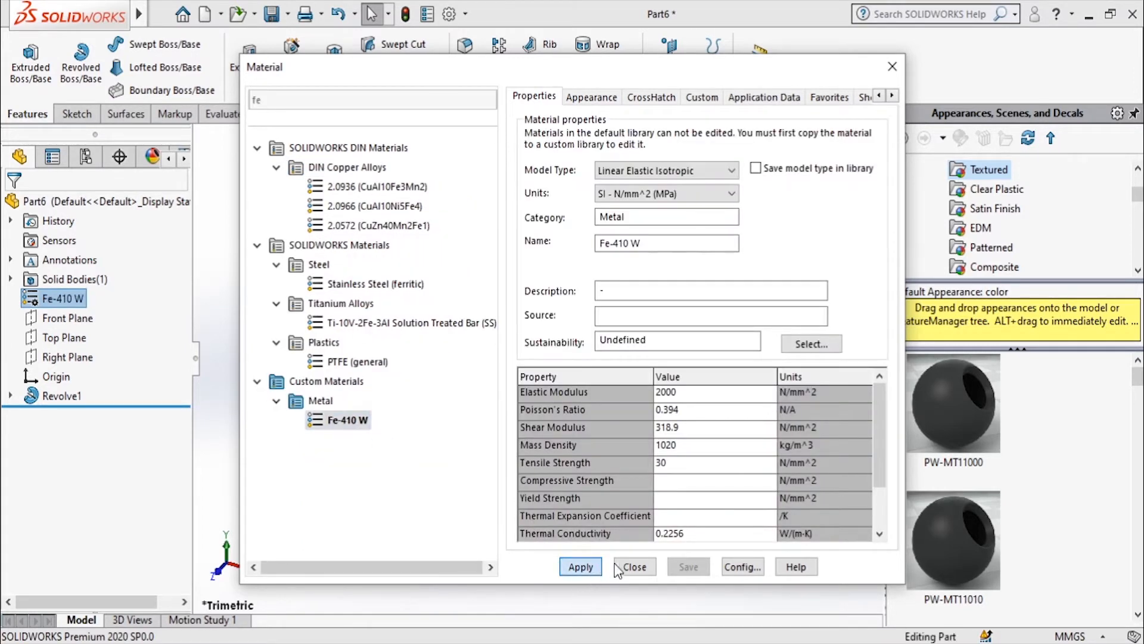
left_click(641, 569)
- Edit the washer's existing appearance and set its colour to dark grey
left_click(152, 157)
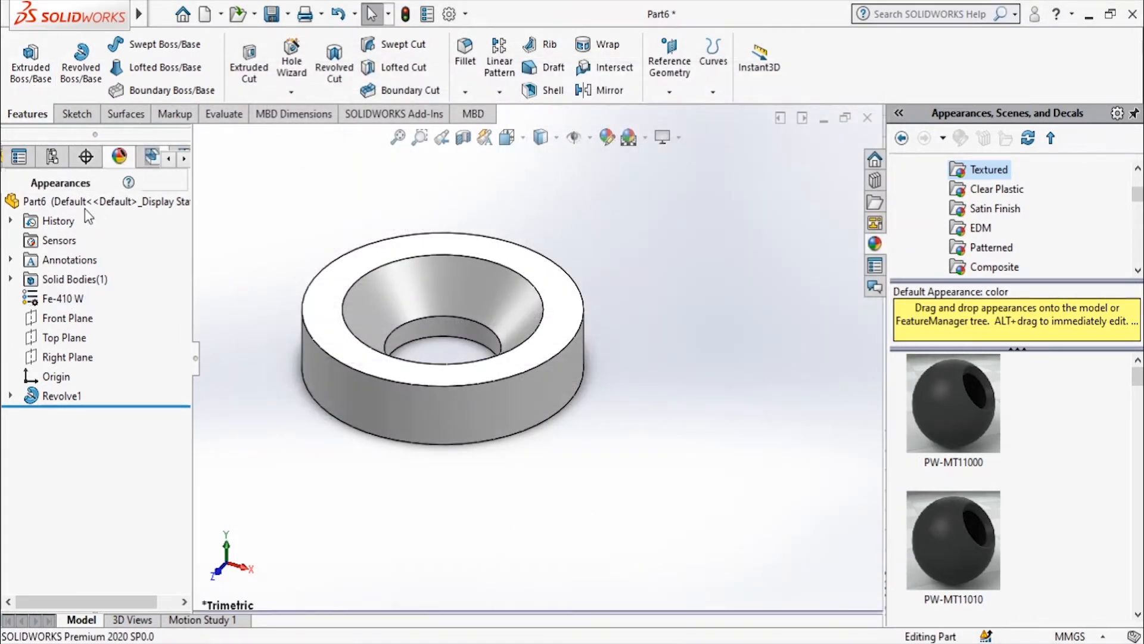
right_click(84, 262)
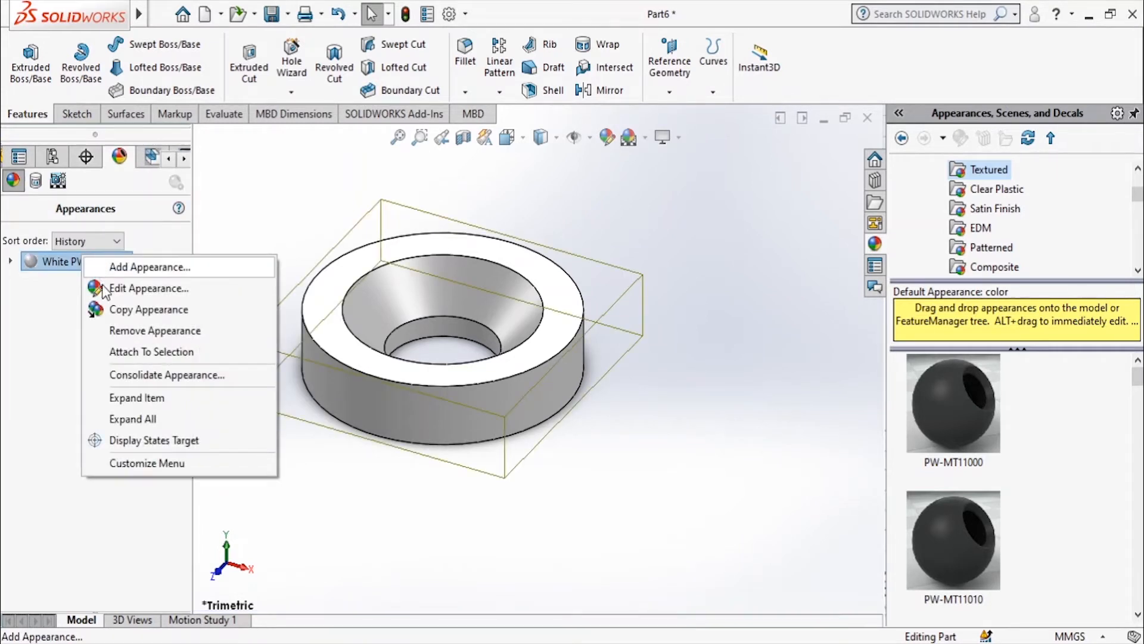
left_click(102, 286)
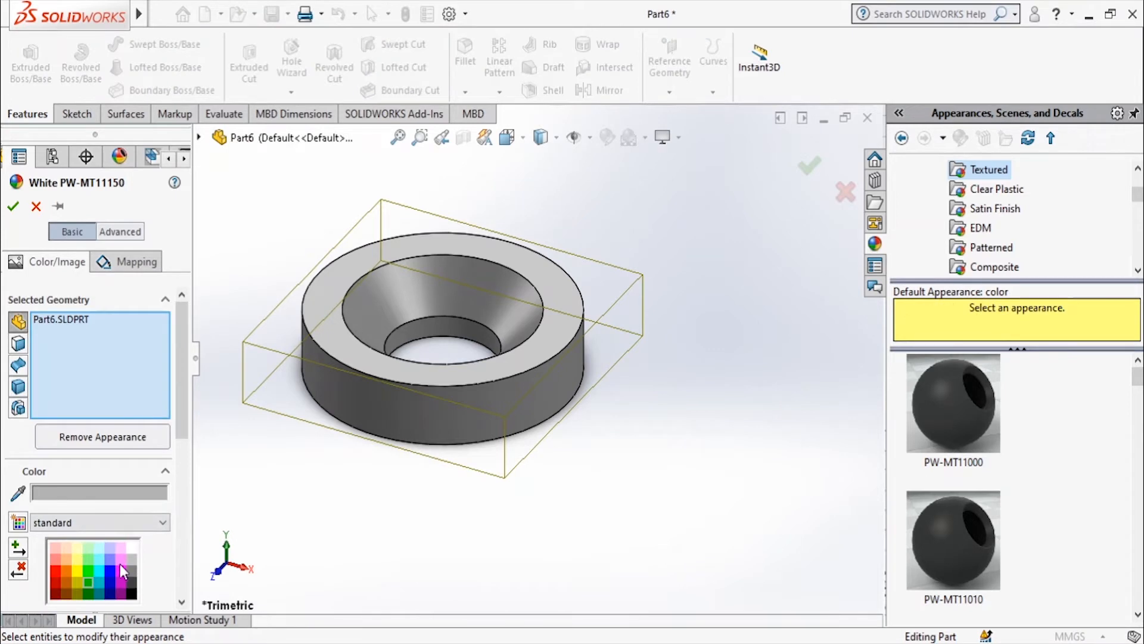
left_click(129, 581)
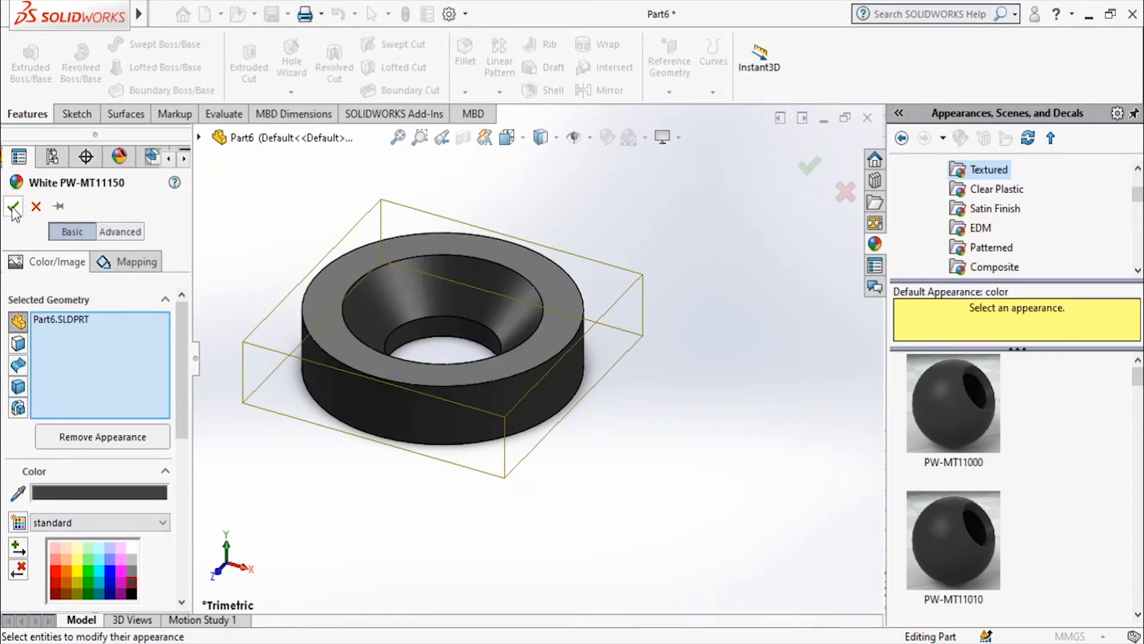
left_click(14, 206)
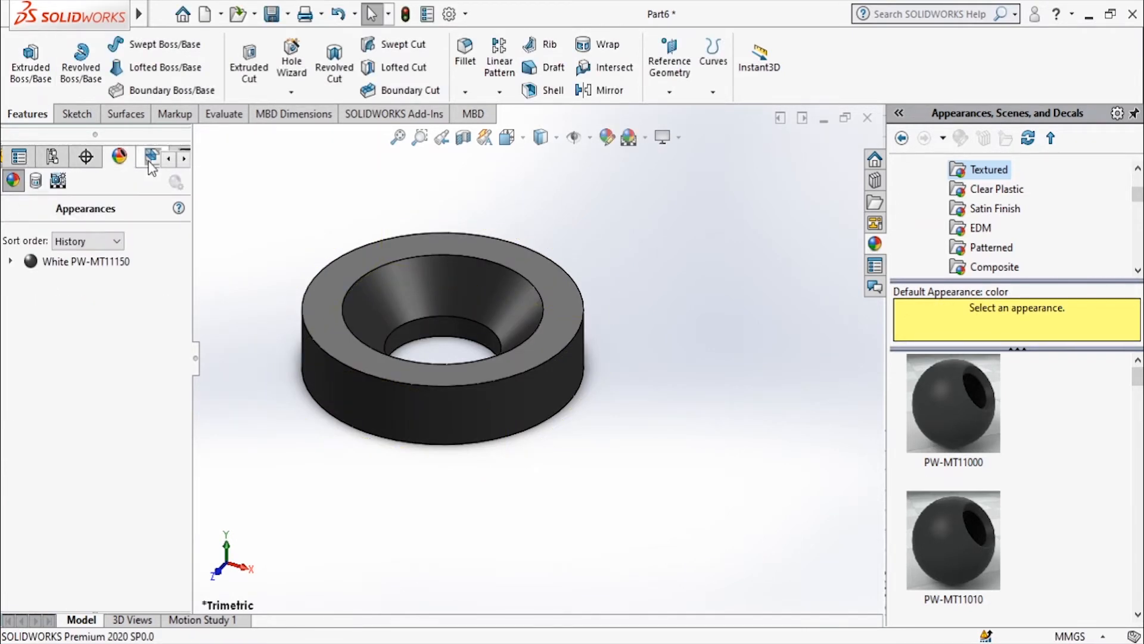
left_click(165, 162)
left_click(17, 157)
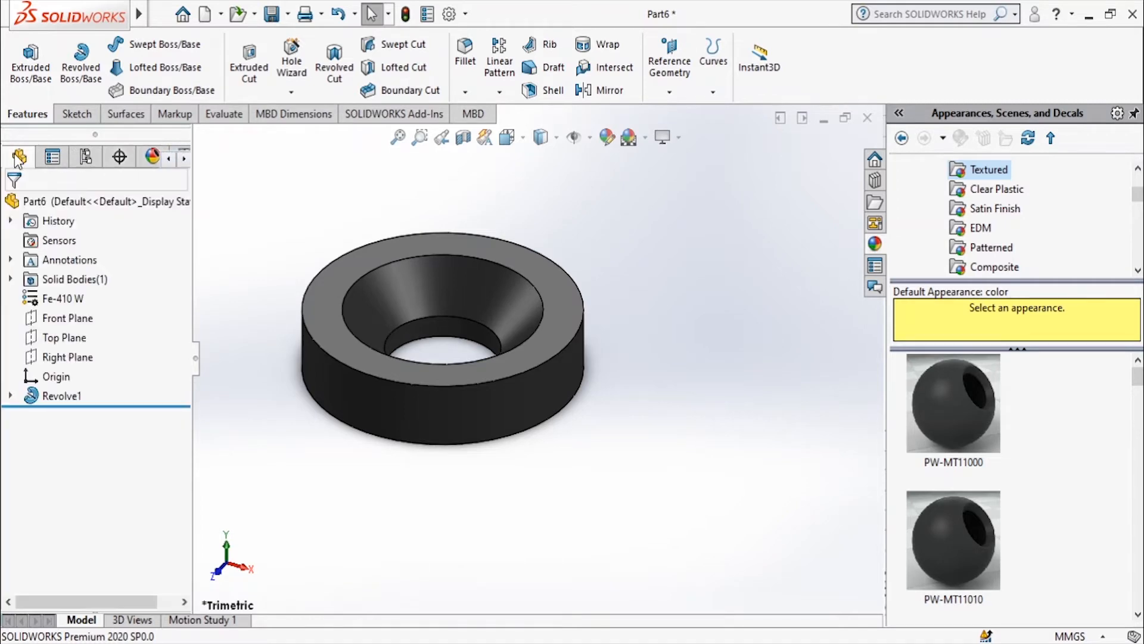
- Add a custom Material property to the file, linked to the part's assigned material, and choose the BOM quantity property
left_click(161, 14)
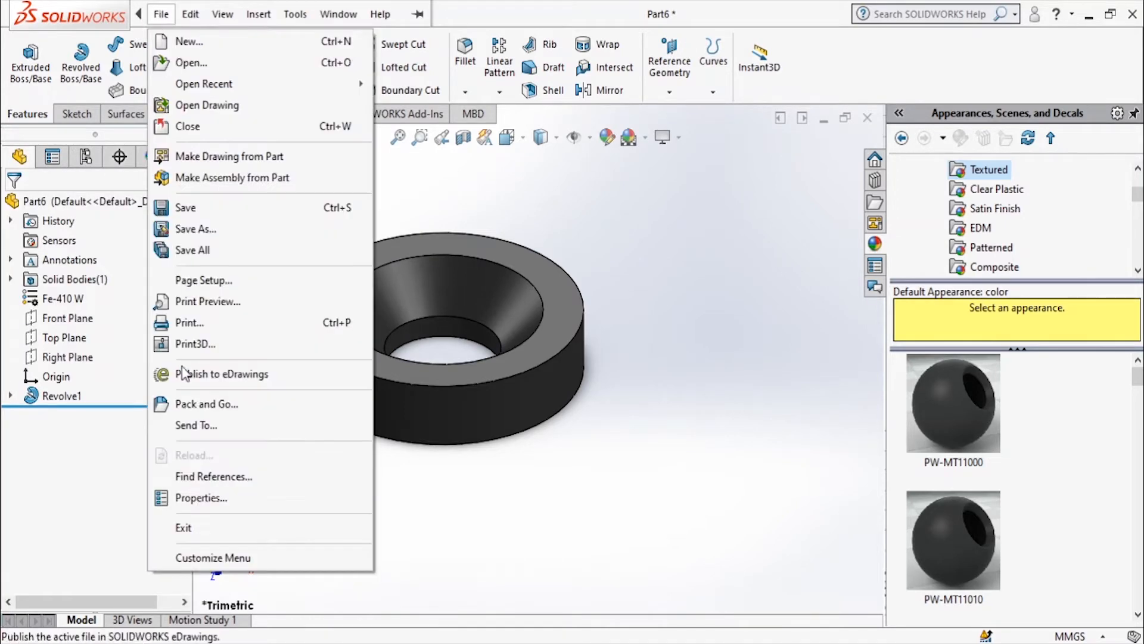
left_click(217, 498)
left_click(396, 263)
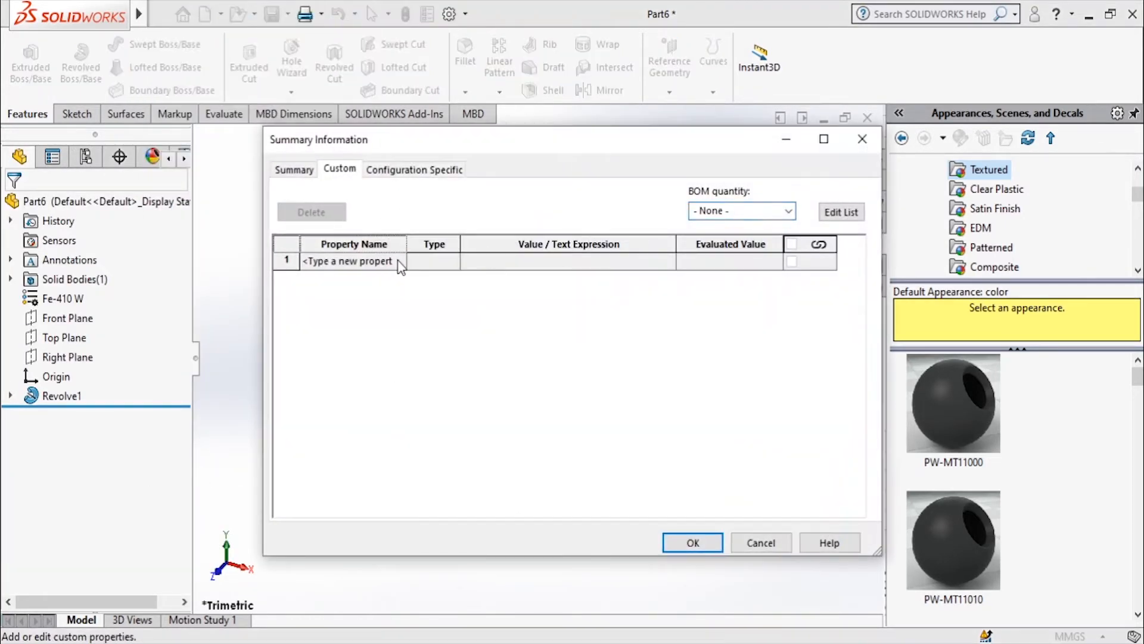
left_click(398, 262)
left_click(398, 262)
left_click(398, 263)
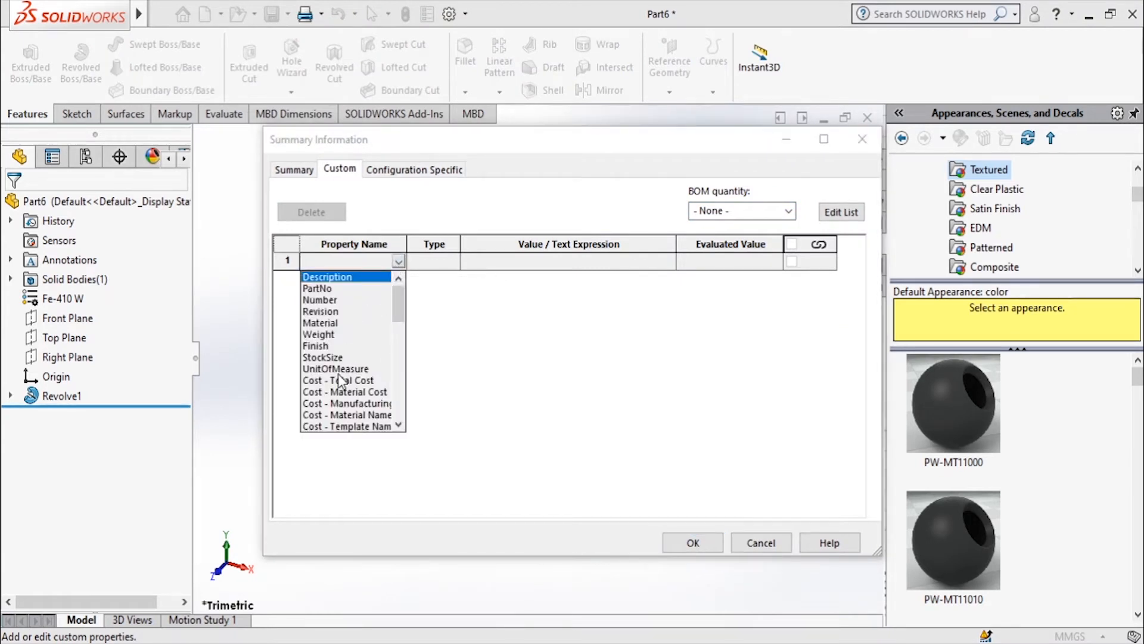
left_click(330, 323)
left_click(587, 262)
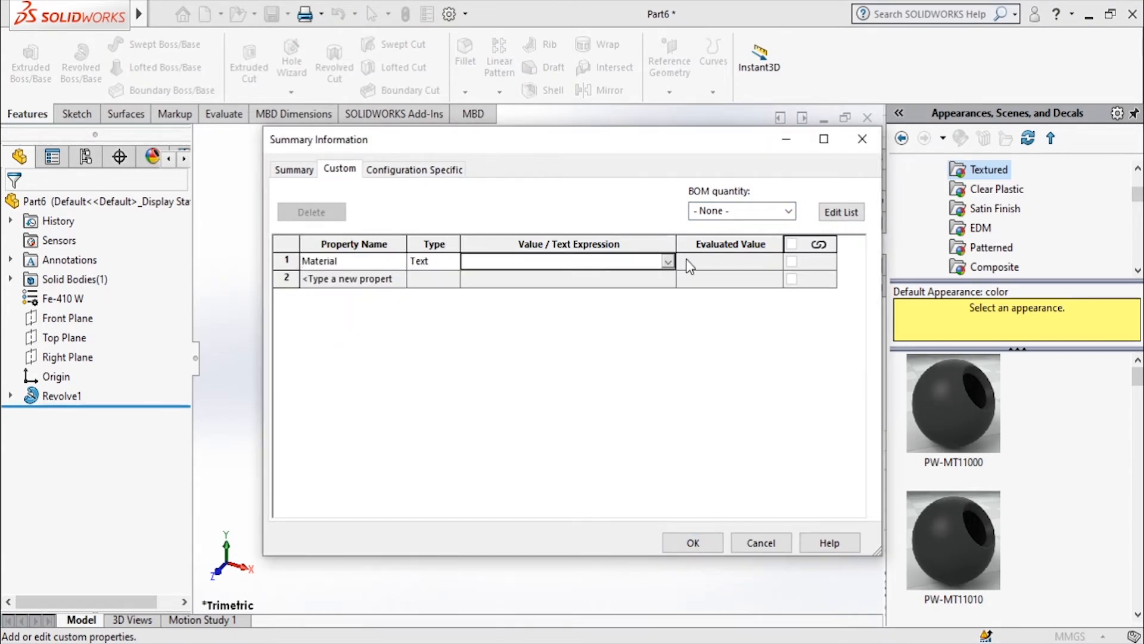
left_click(668, 262)
left_click(526, 278)
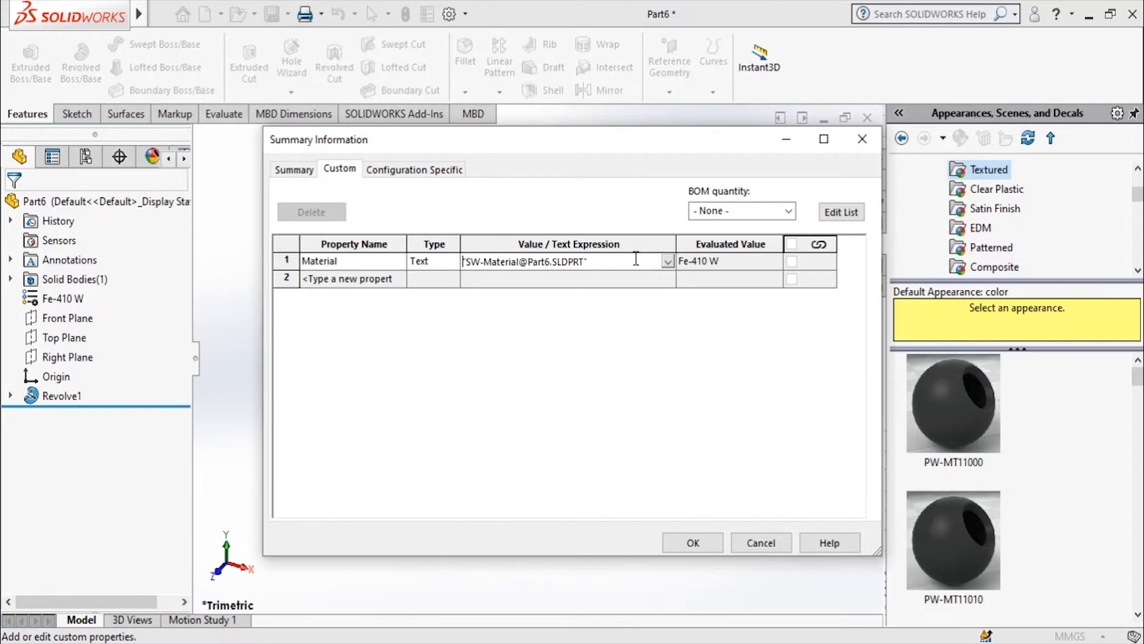
left_click(788, 210)
left_click(712, 234)
left_click(693, 543)
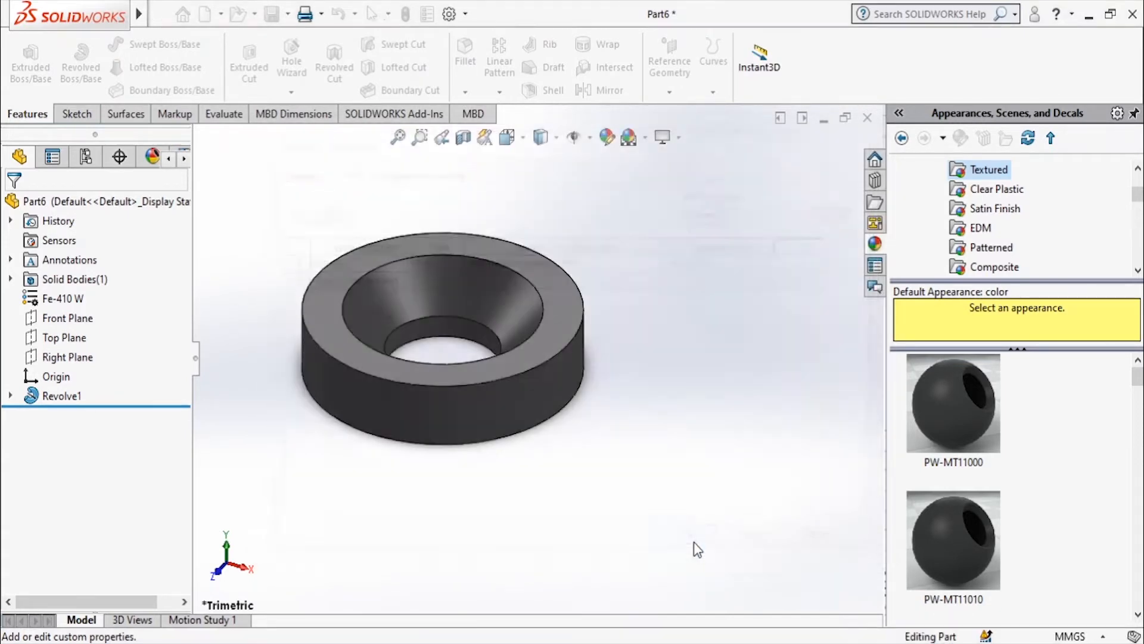
- Save the part as Washer-Special.SLDPRT in the Screwjack Assembly folder, replacing the existing file
key("ctrl+s")
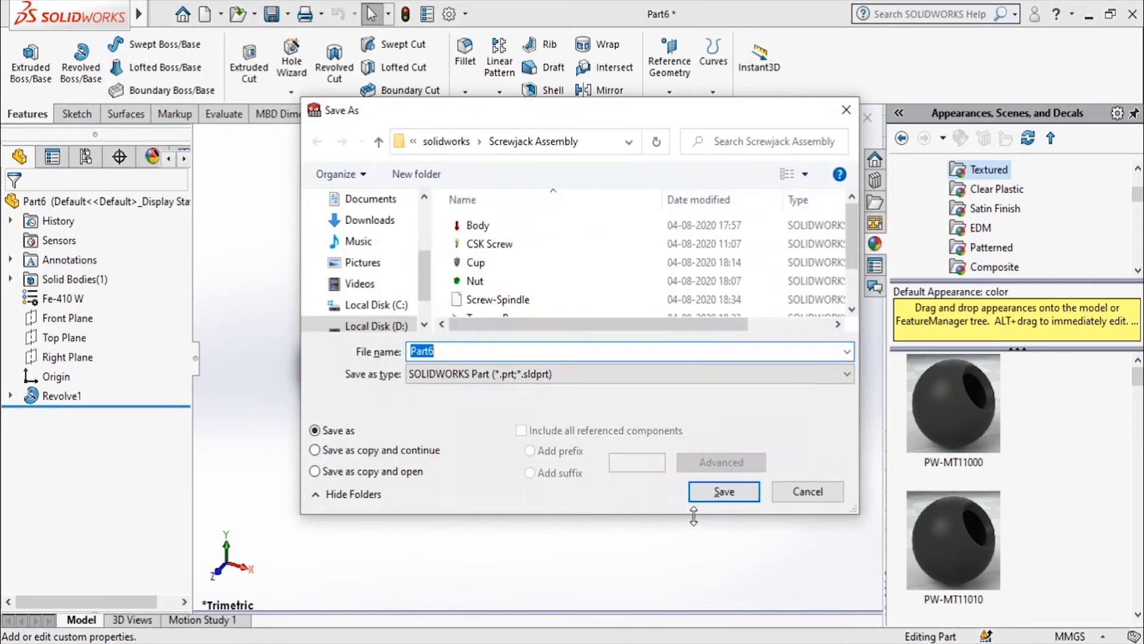
type("W")
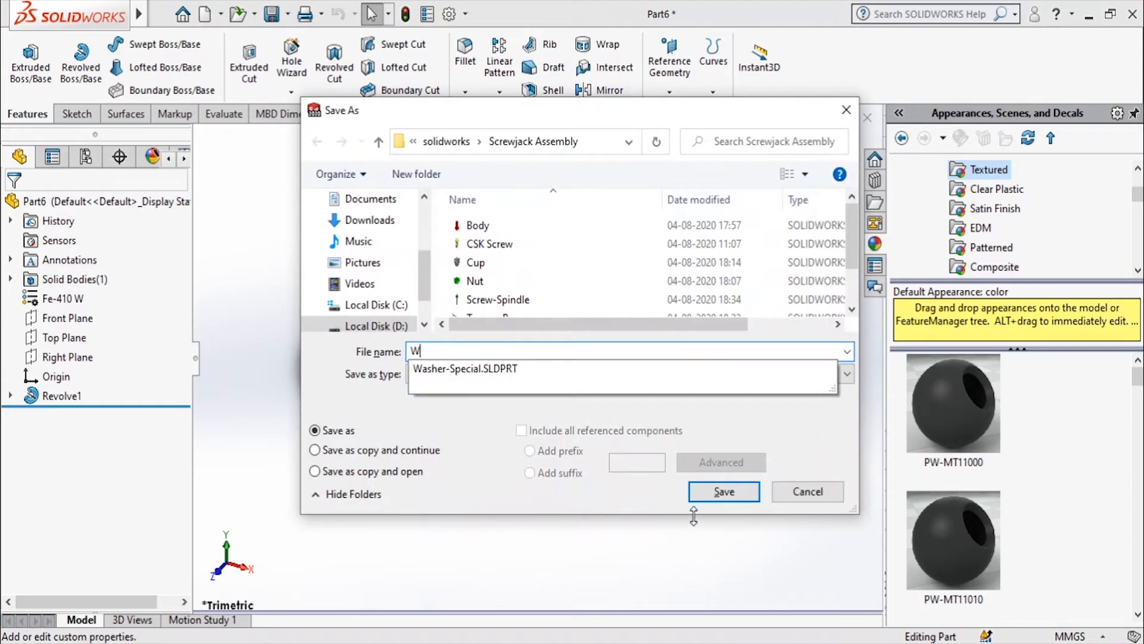
key("Down")
key("Return")
key("Return")
key("Return")
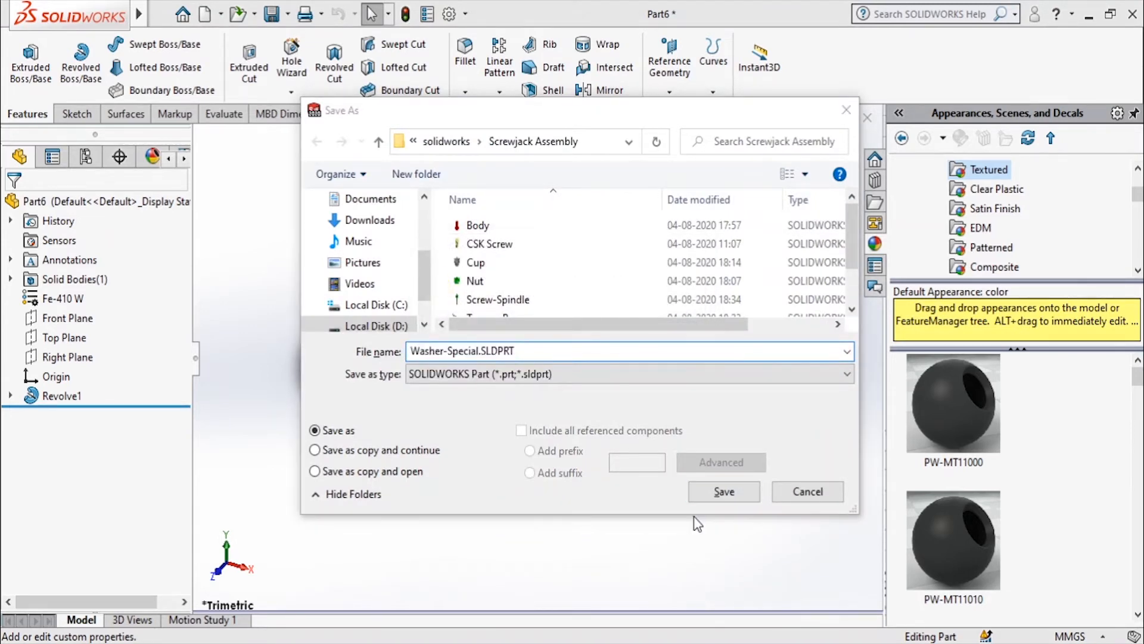
key("Left")
key("Return")
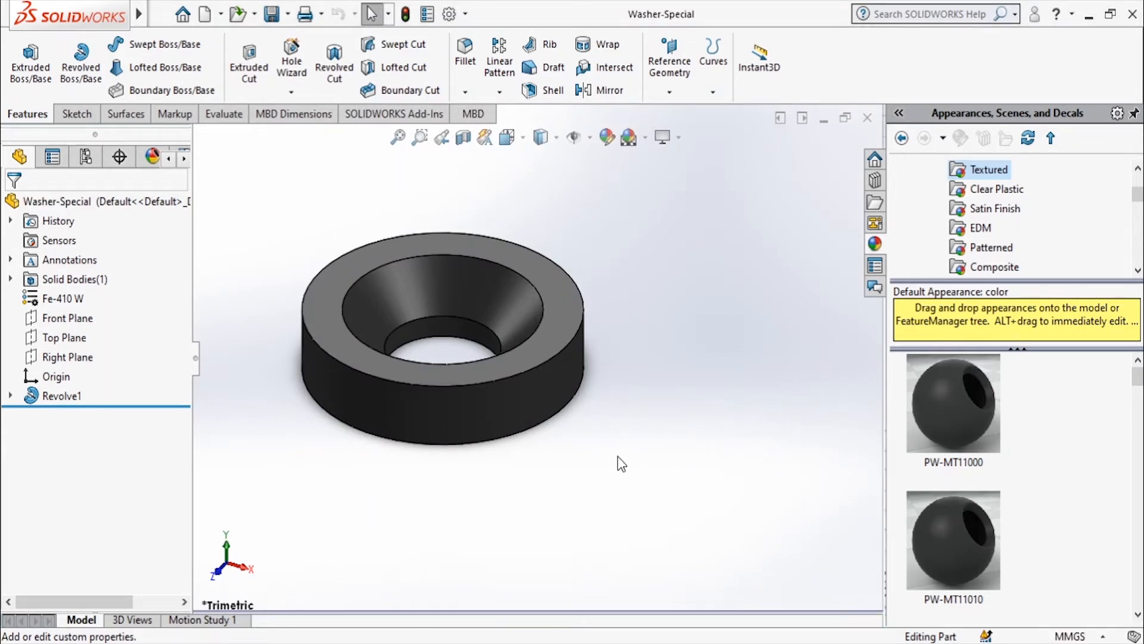
- Create a new part document and examine the CSK screw (part 6) in the screw jack PDF drawing
left_click(159, 14)
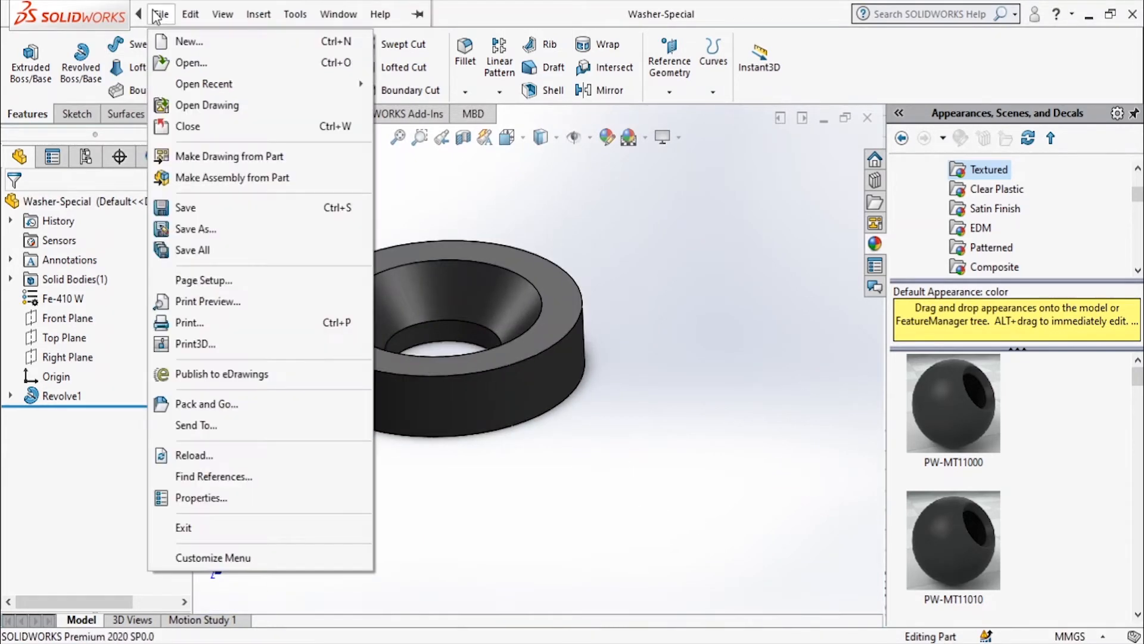
left_click(185, 41)
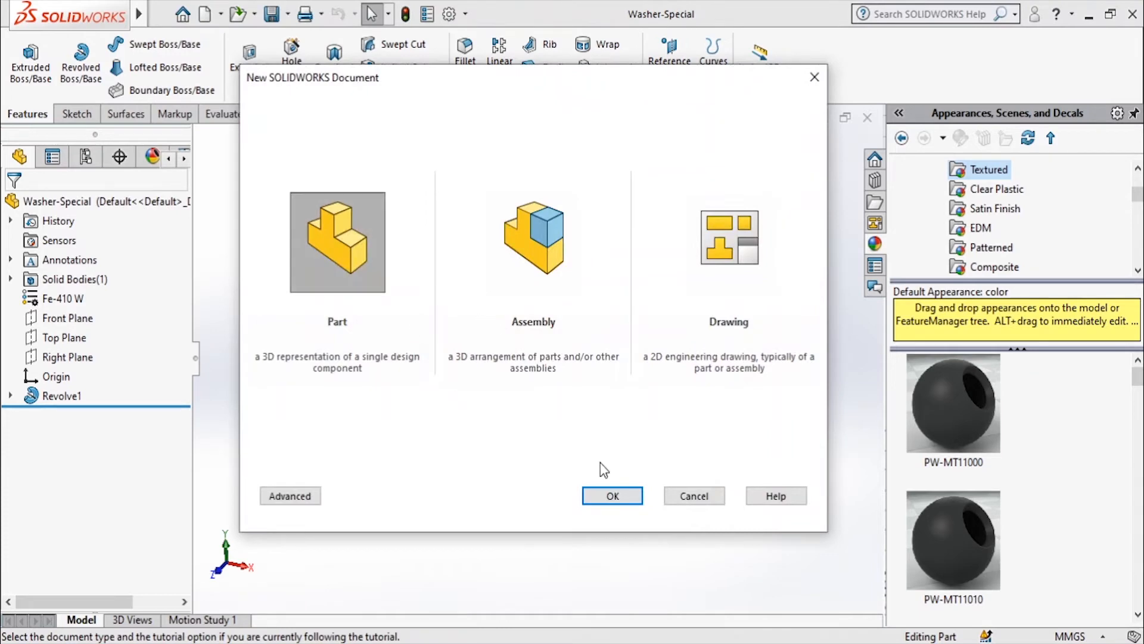
left_click(612, 494)
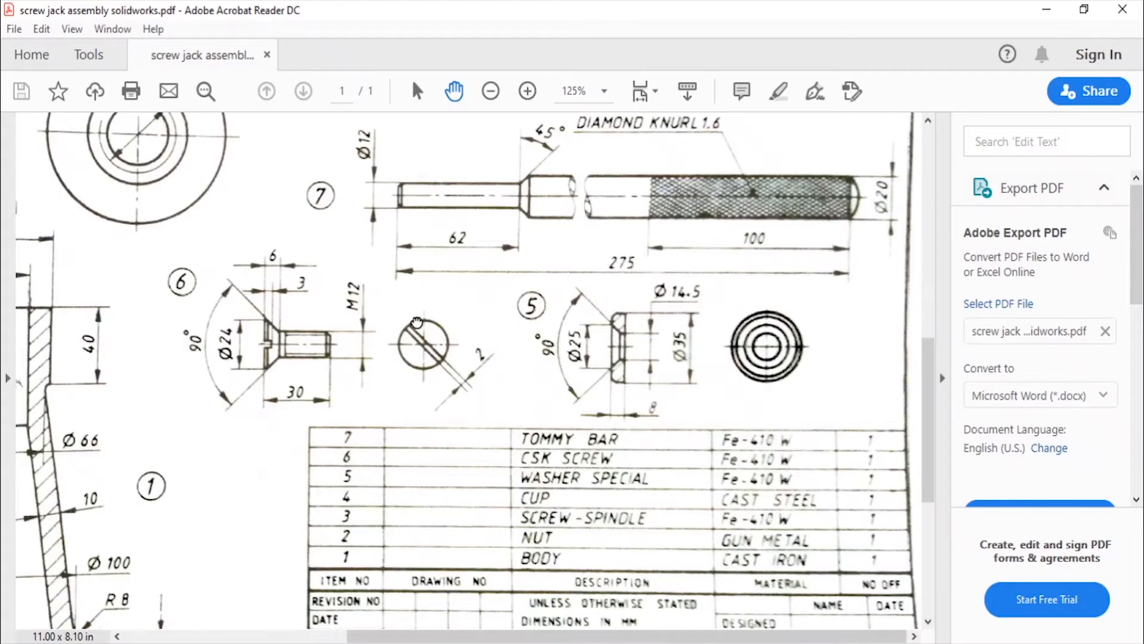
left_click_drag(416, 322, 562, 386)
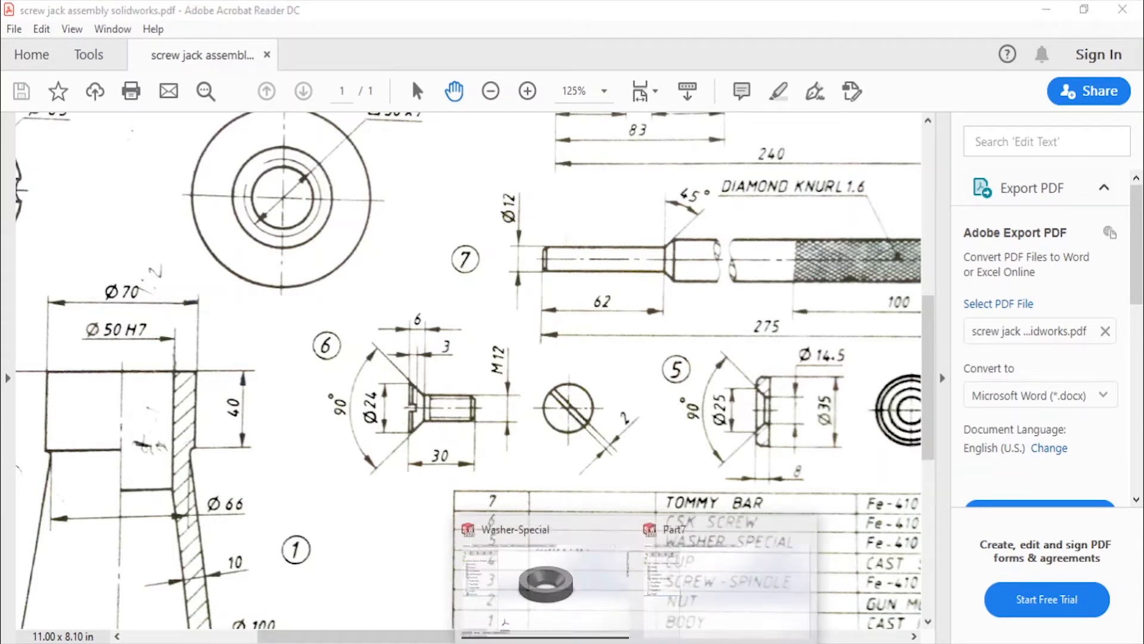
- Return to the new SOLIDWORKS part and sketch a closed half-profile on the Front Plane from the origin, with a tapered head and shank about 24 mm wide
left_click(668, 584)
left_click(90, 113)
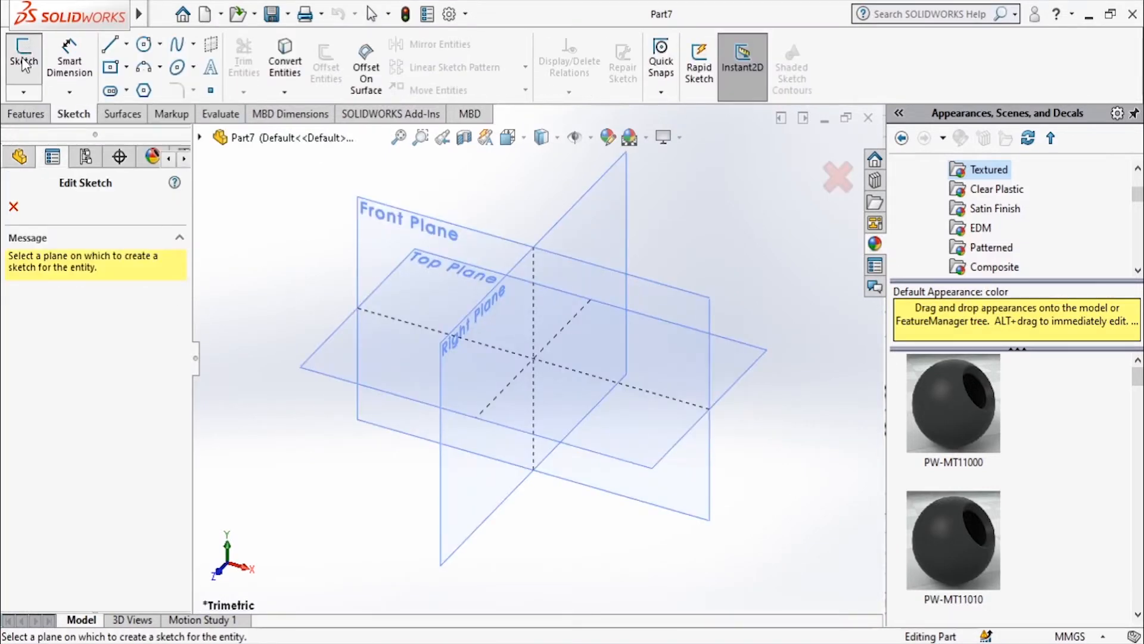
left_click(411, 225)
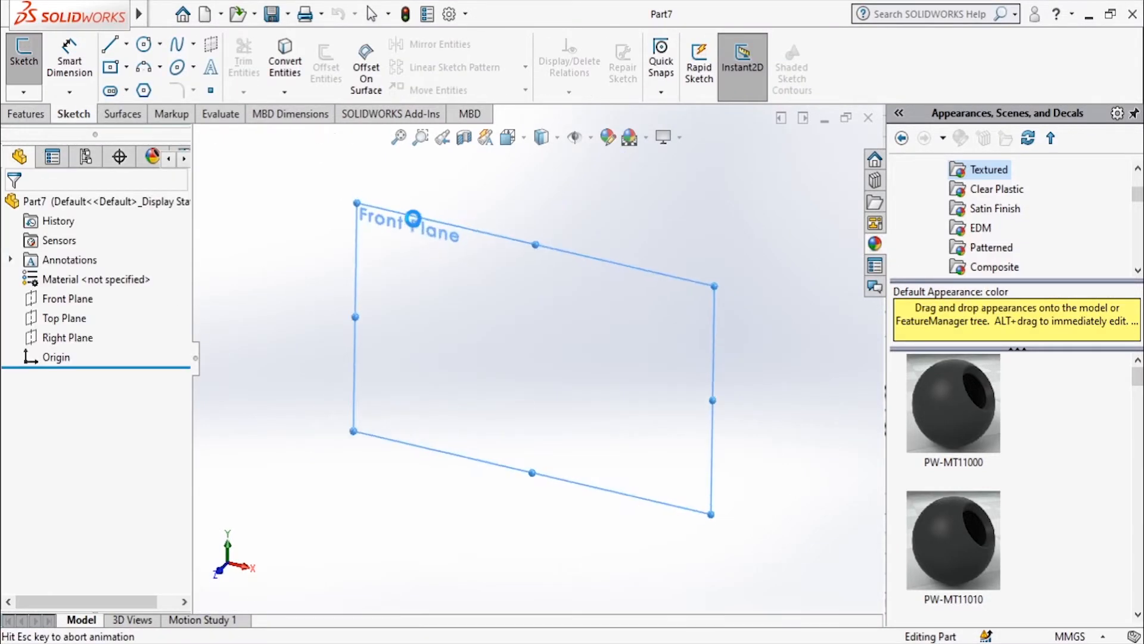
left_click(110, 43)
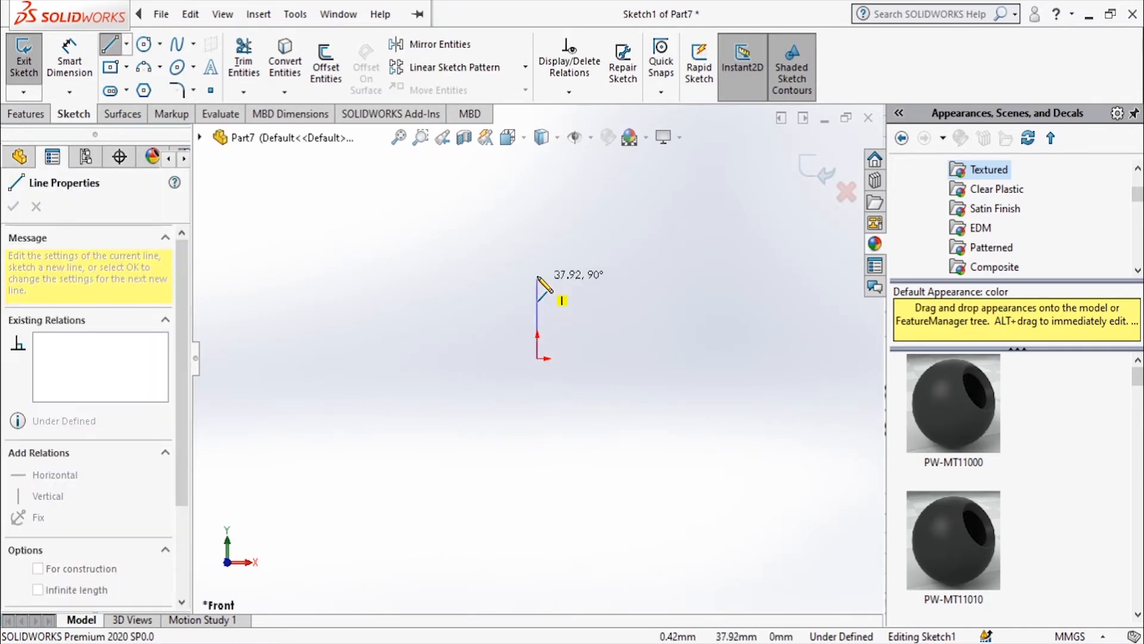
left_click(537, 244)
left_click(621, 244)
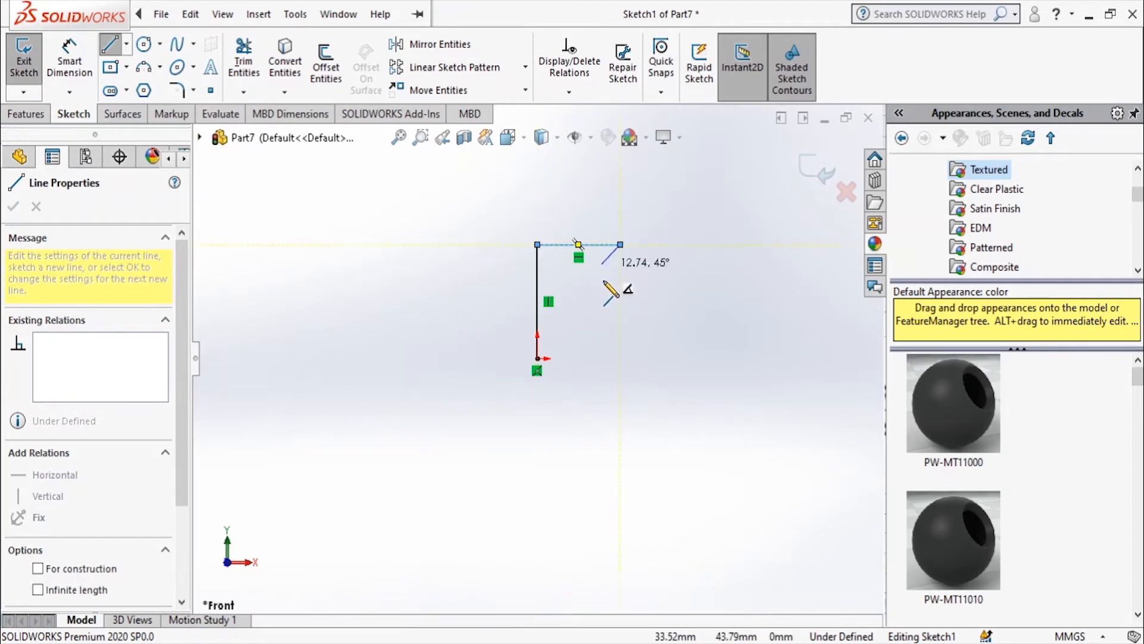
left_click(585, 294)
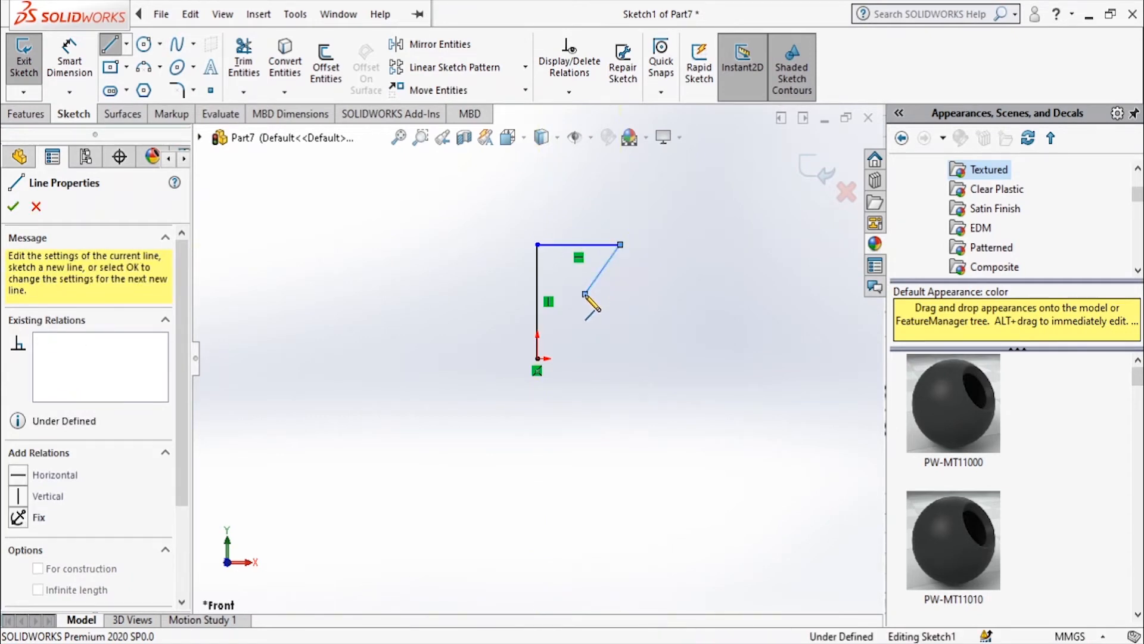
left_click(584, 359)
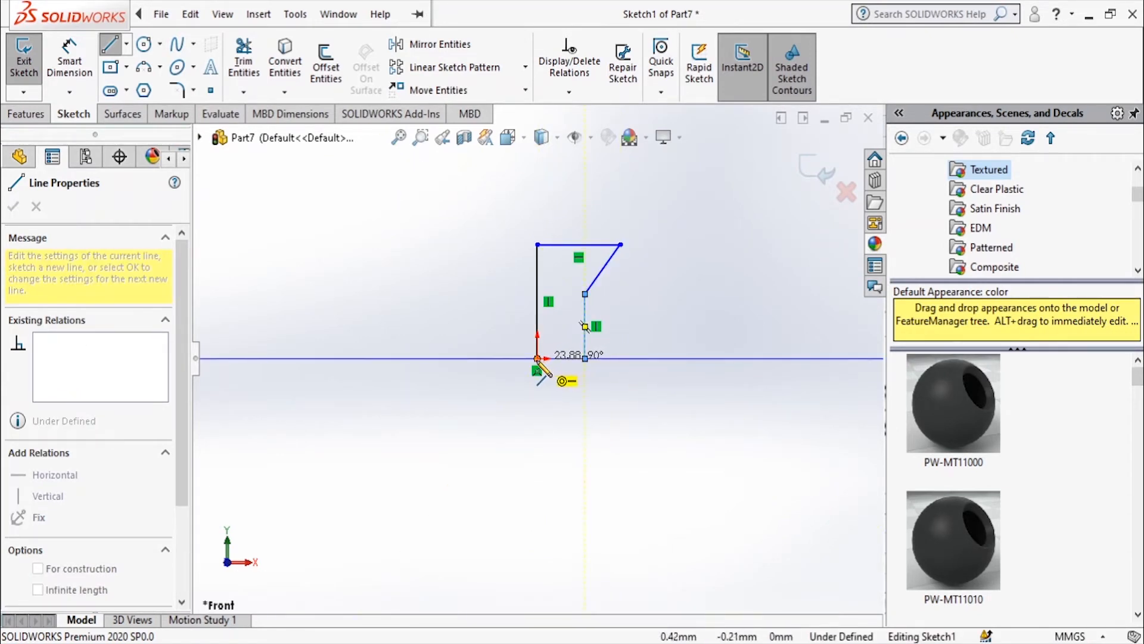
left_click(537, 358)
- Dimension the profile's bottom edge as the shank radius, checking the PDF drawing, and set it to 6 mm
left_click(70, 59)
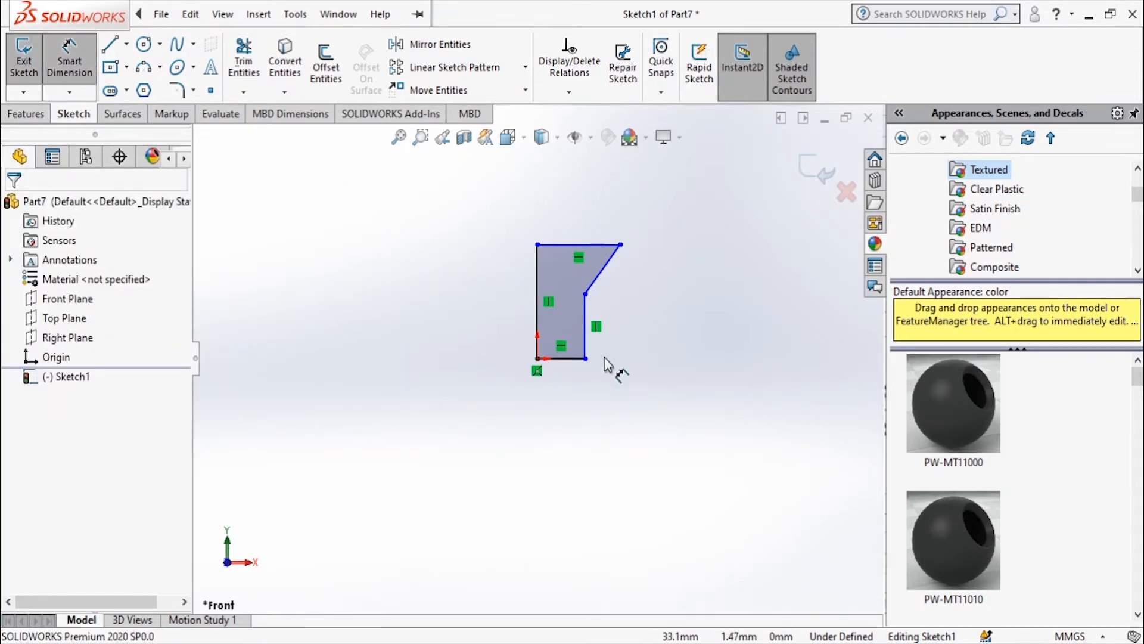
left_click(564, 359)
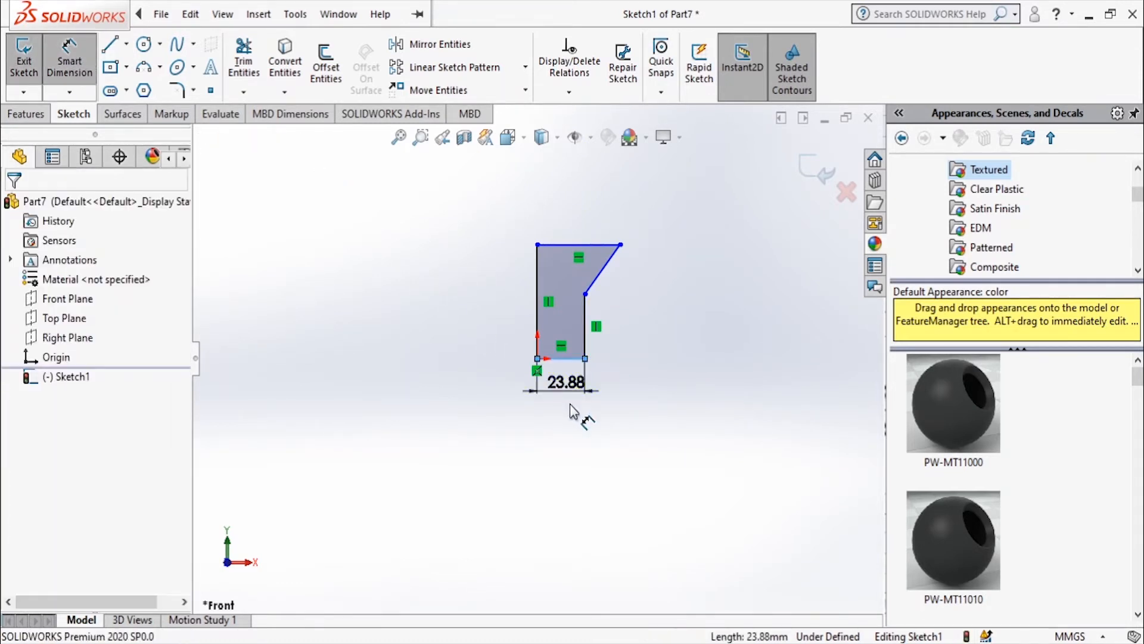
left_click(564, 376)
left_click(631, 642)
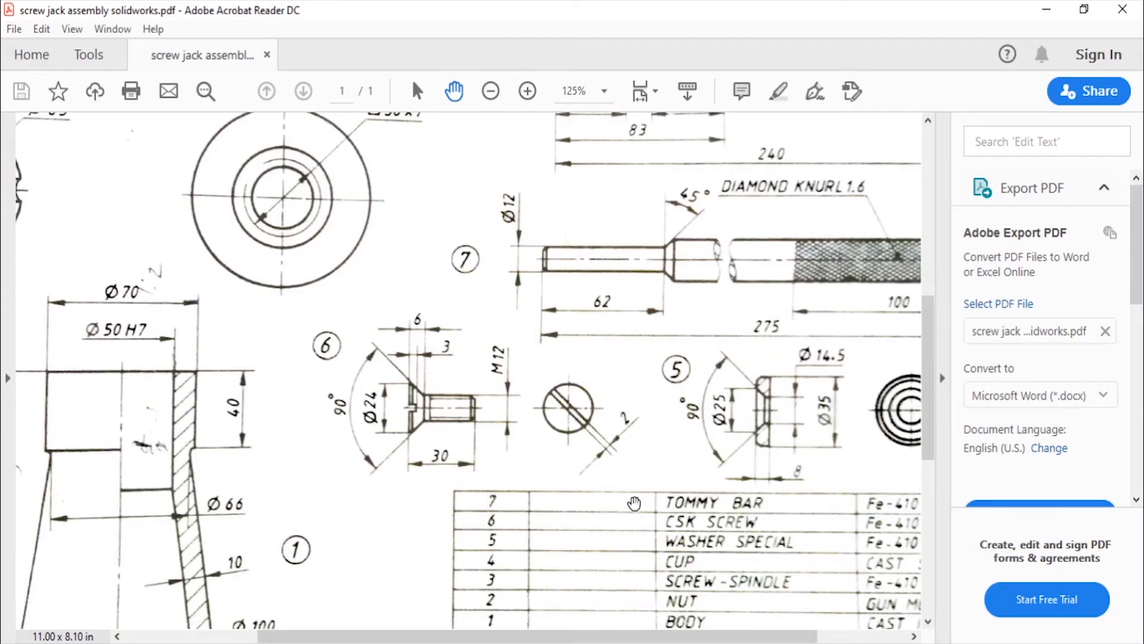
mouse_move(633, 642)
left_click(745, 572)
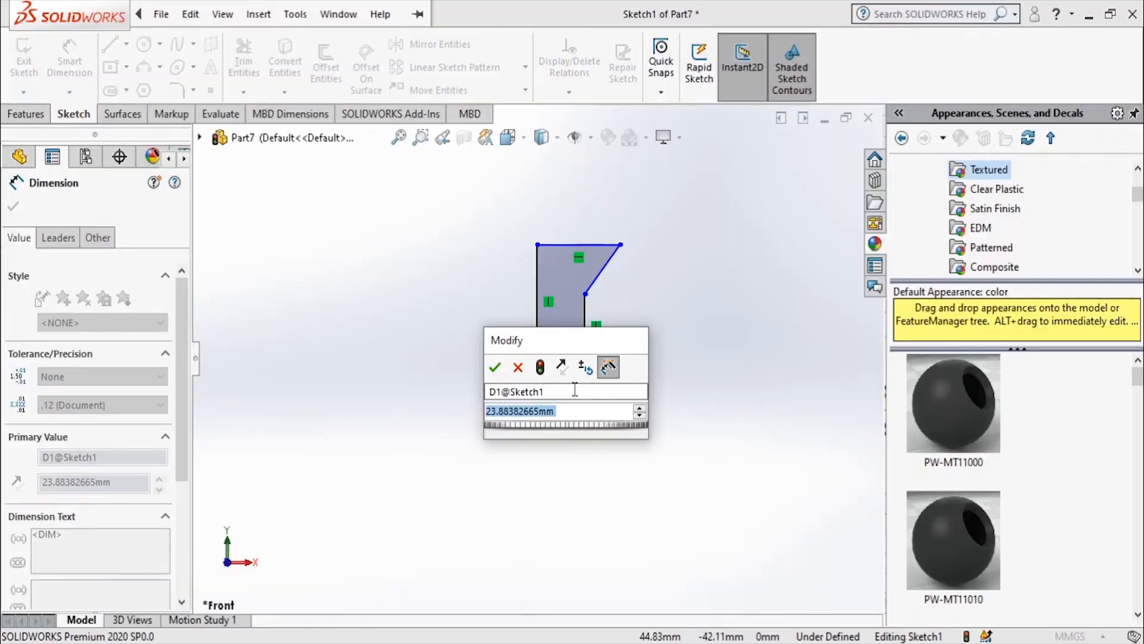
type("6")
key("Return")
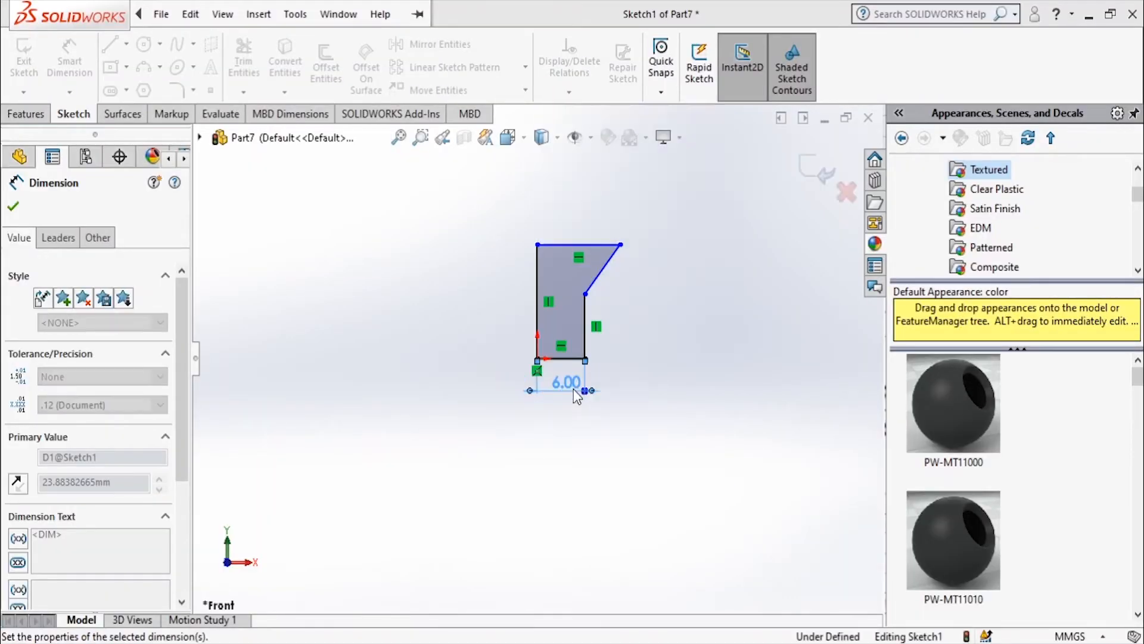
- Dimension the long vertical axis edge as the screw's overall length, checking the PDF drawing, and set it to 30 mm
left_click(538, 307)
left_click(438, 310)
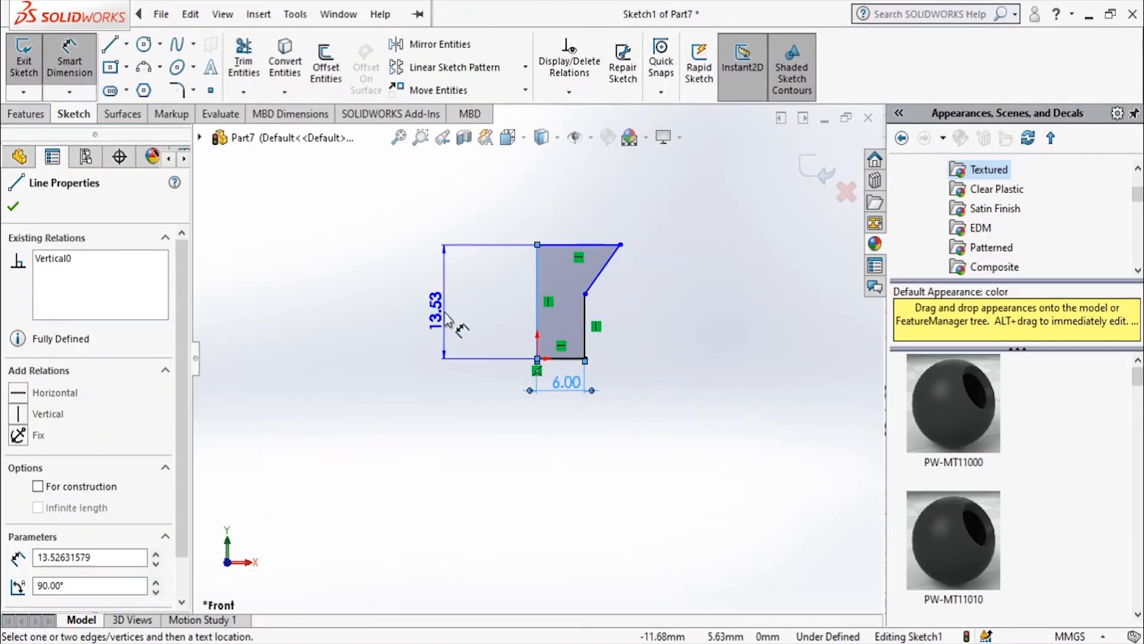
left_click(675, 641)
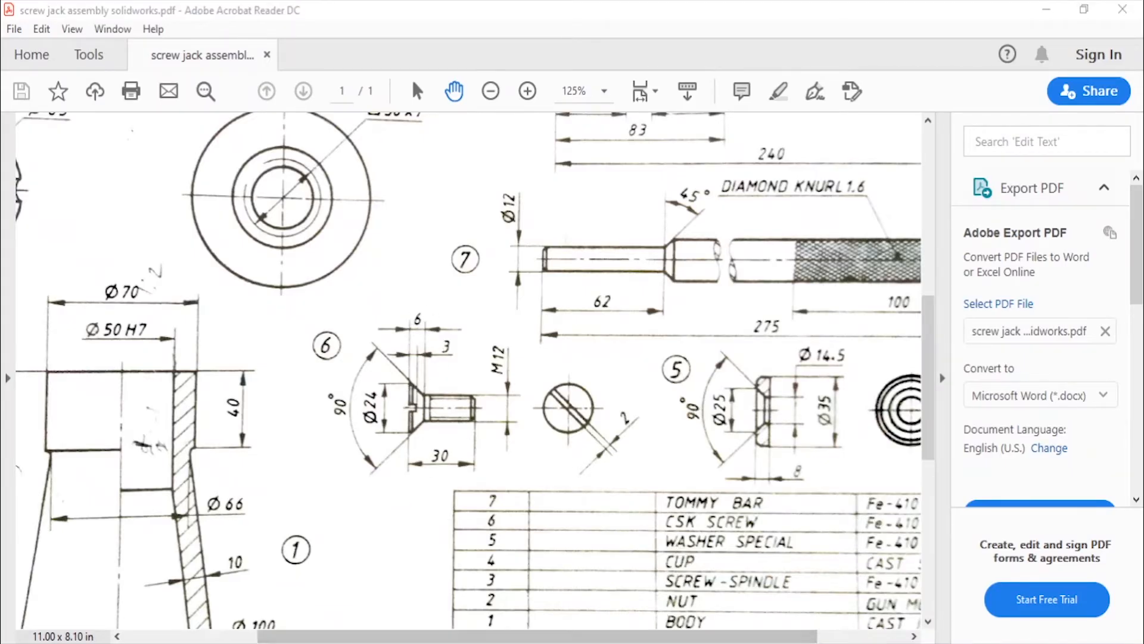
mouse_move(675, 637)
left_click(689, 566)
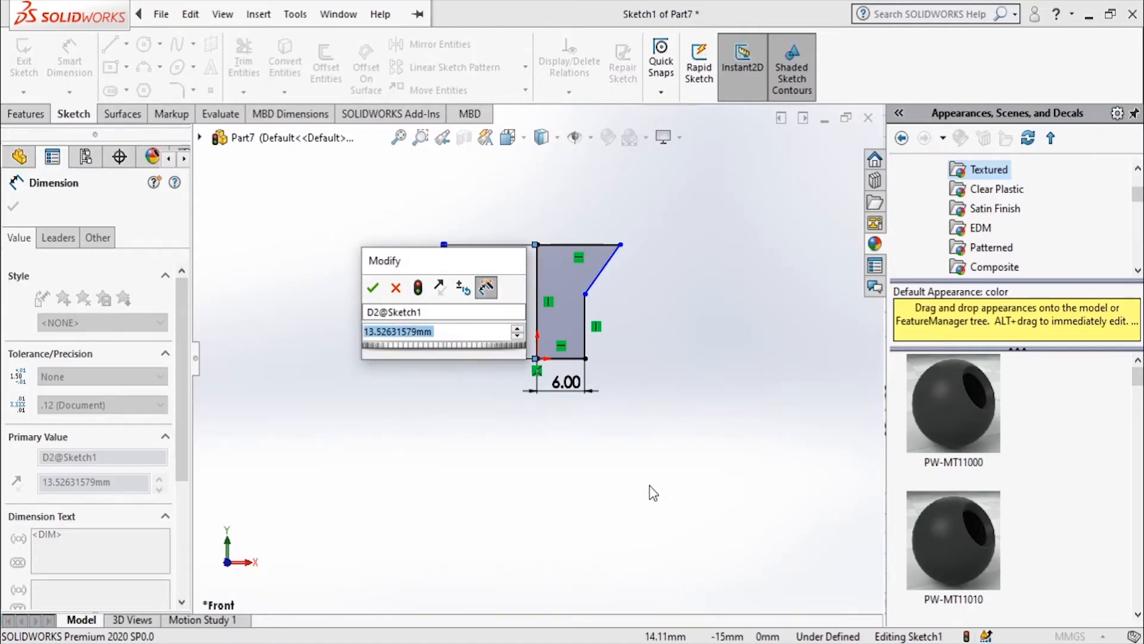
type("30")
key("Return")
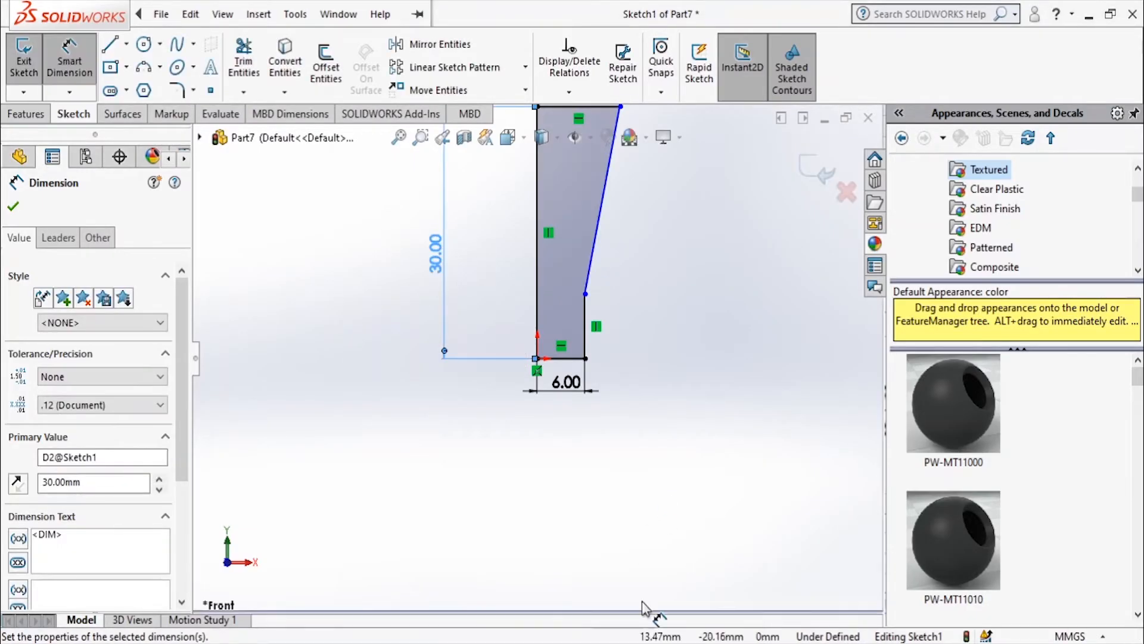
- Check the head diameter in the PDF drawing and dimension the profile's top edge as the head radius at 12 mm
key("alt+Tab")
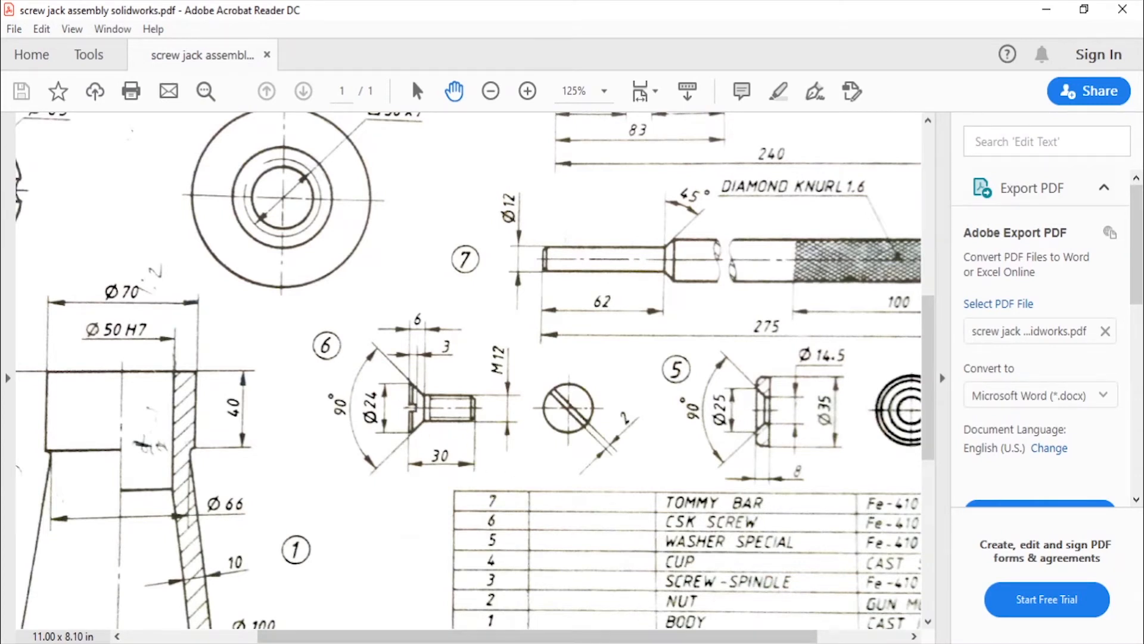
left_click(703, 545)
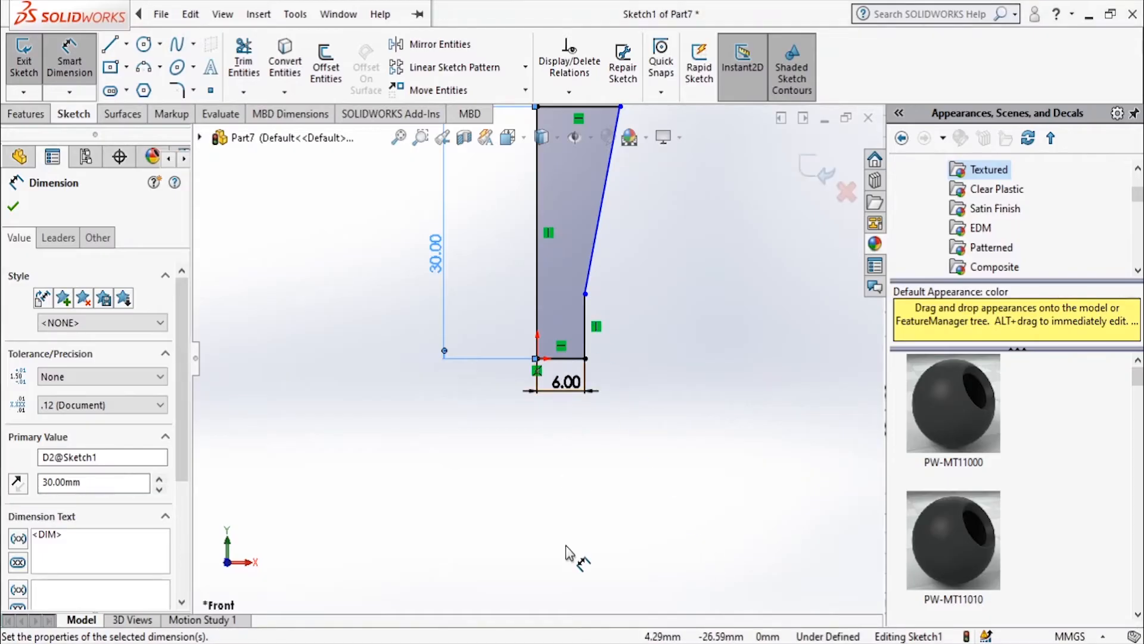
scroll(513, 453, "up", 3)
left_click(549, 289)
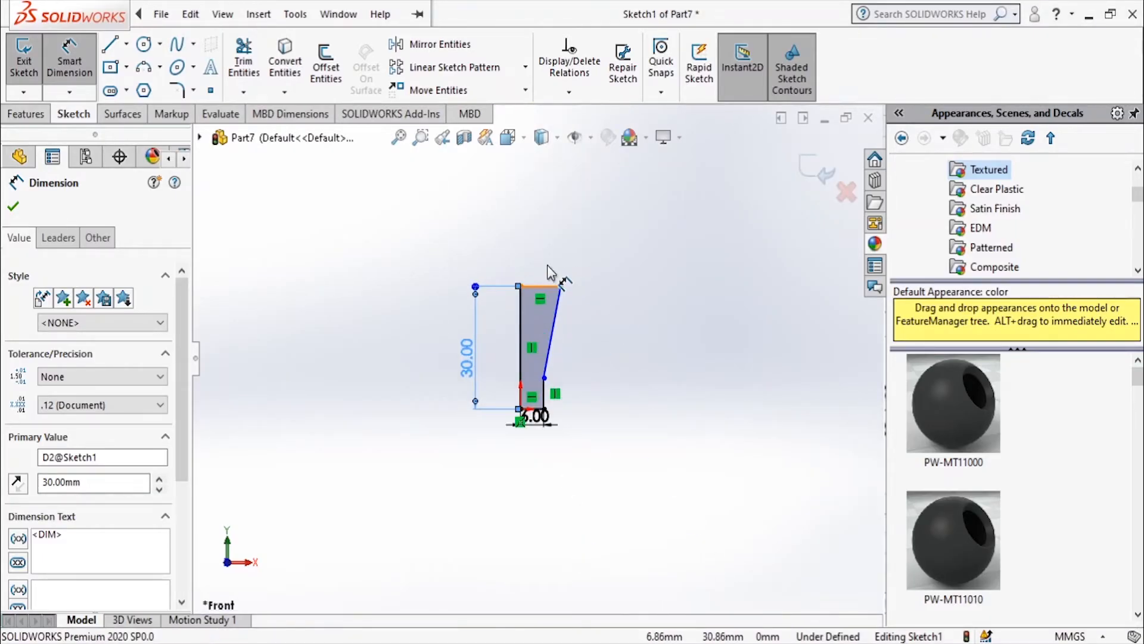
left_click(547, 265)
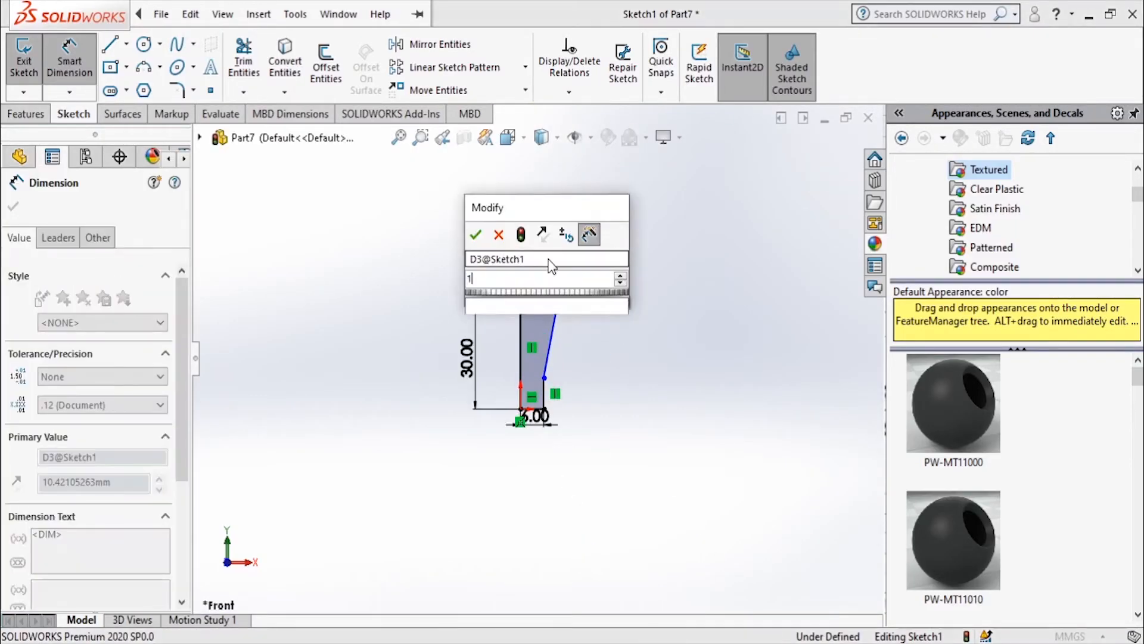
type("12")
key("Return")
- Add a 45° angle dimension between the top edge and the slanted edge of the screw head
scroll(550, 274, "down", 2)
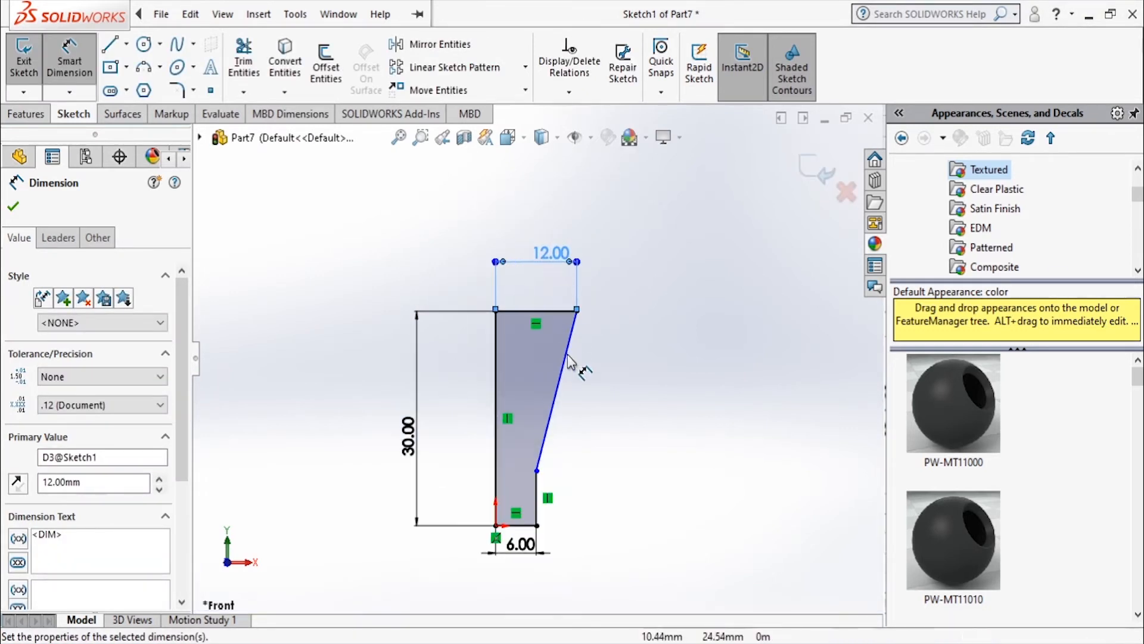
left_click(557, 310)
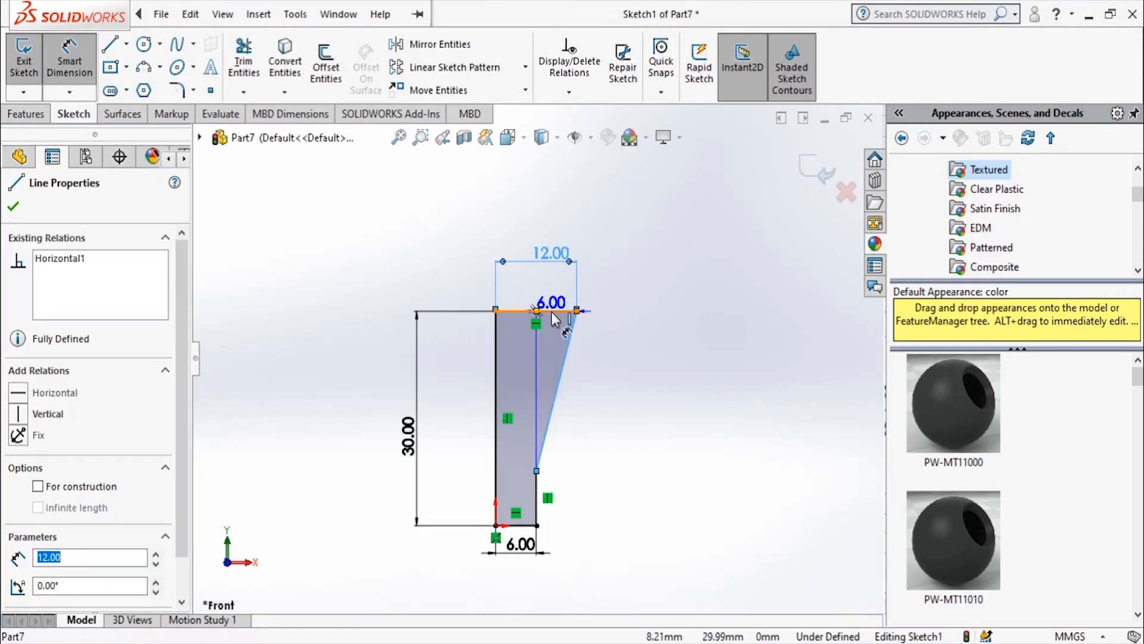
left_click(563, 357)
left_click(542, 359)
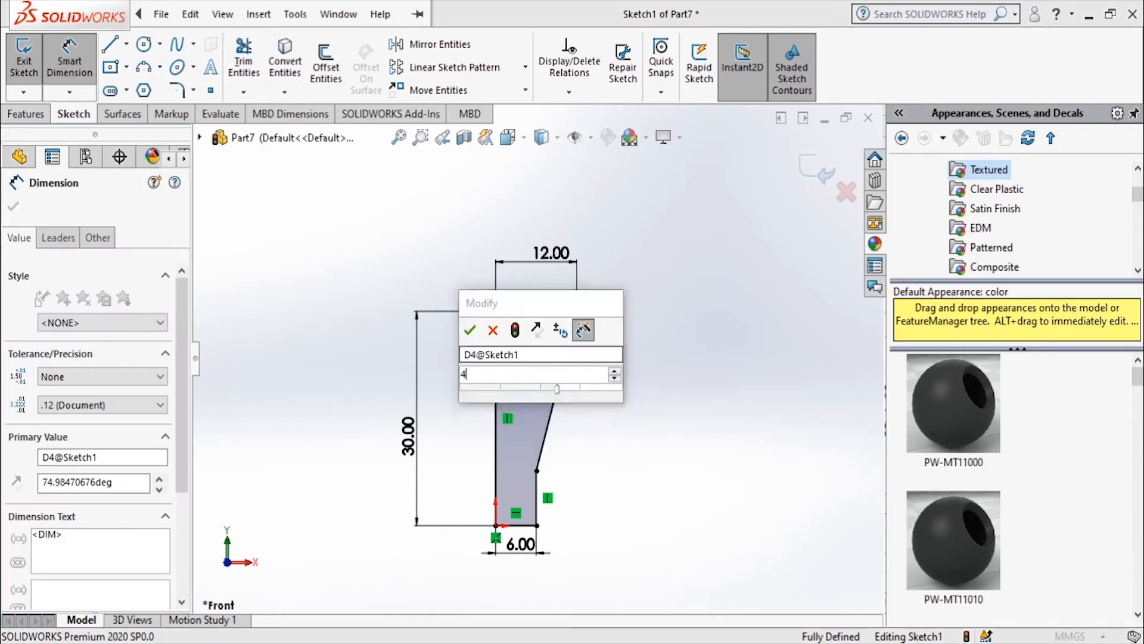
type("45")
key("Return")
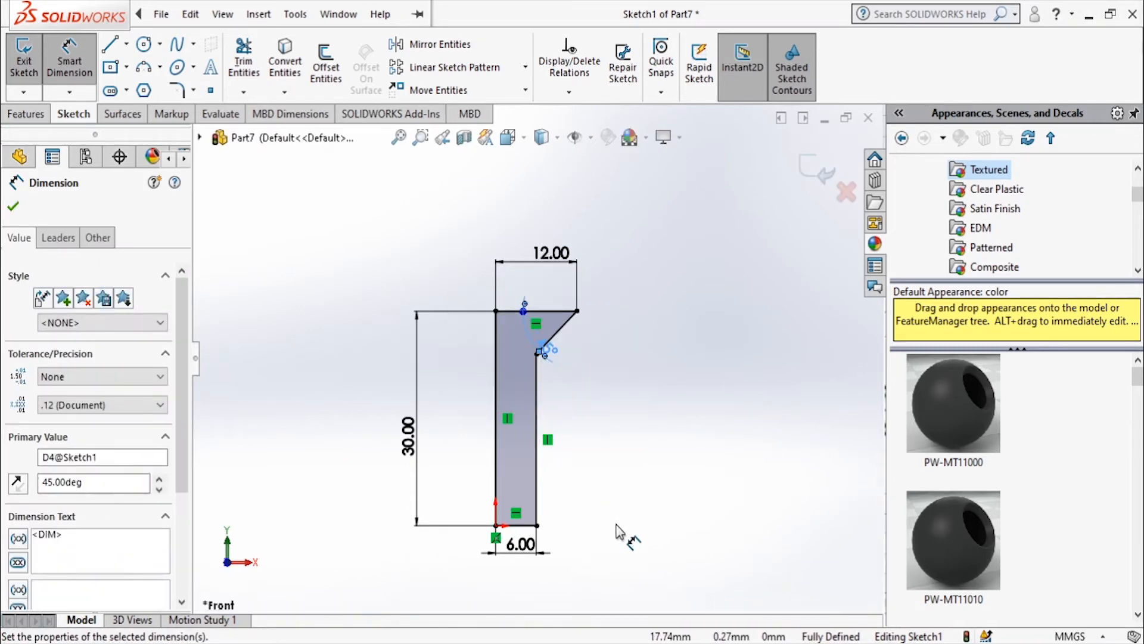
key("Escape")
- Check the head height in the PDF drawing and add a driven dimension for it between the taper's lower corner and the top edge
left_click(608, 642)
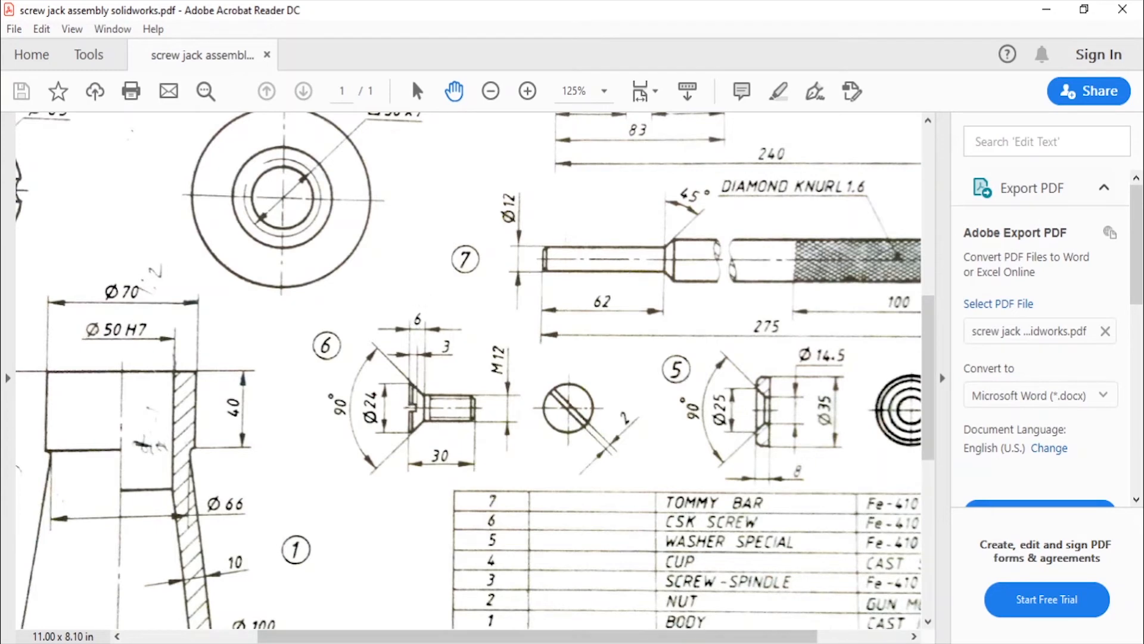
left_click(638, 643)
left_click(676, 542)
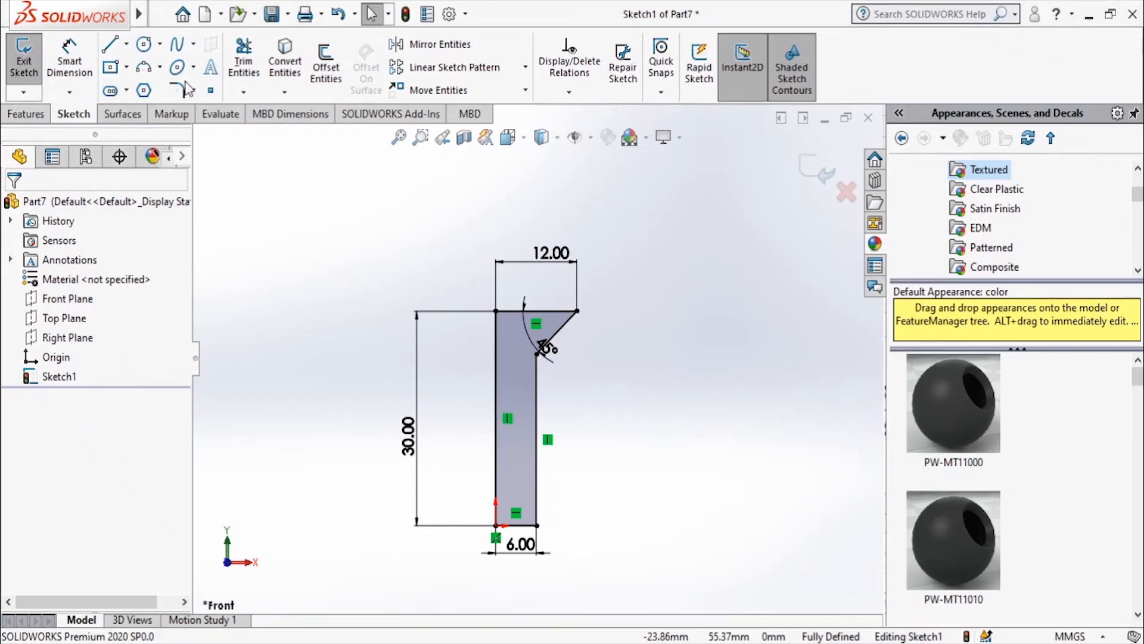
left_click(83, 50)
scroll(549, 304, "up", 5)
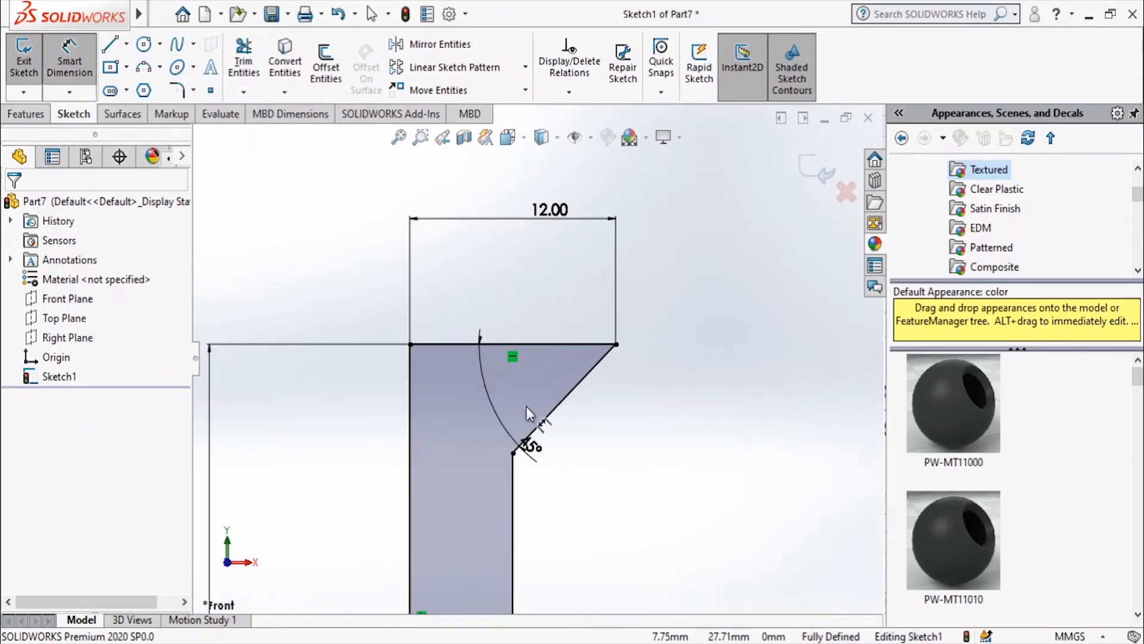
left_click(537, 353)
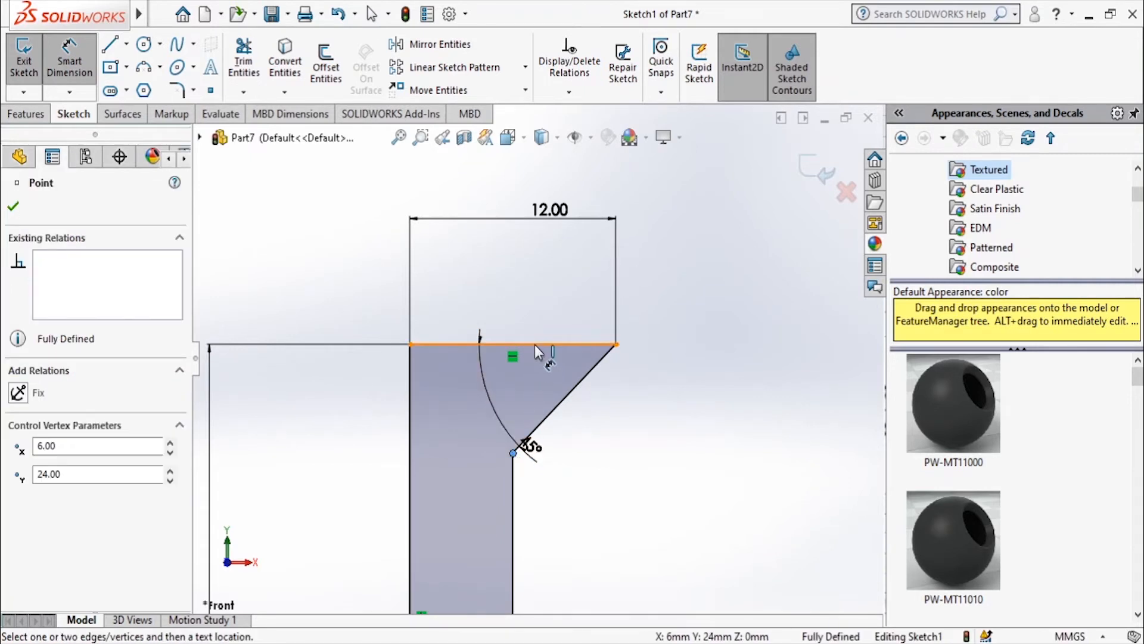
left_click(535, 345)
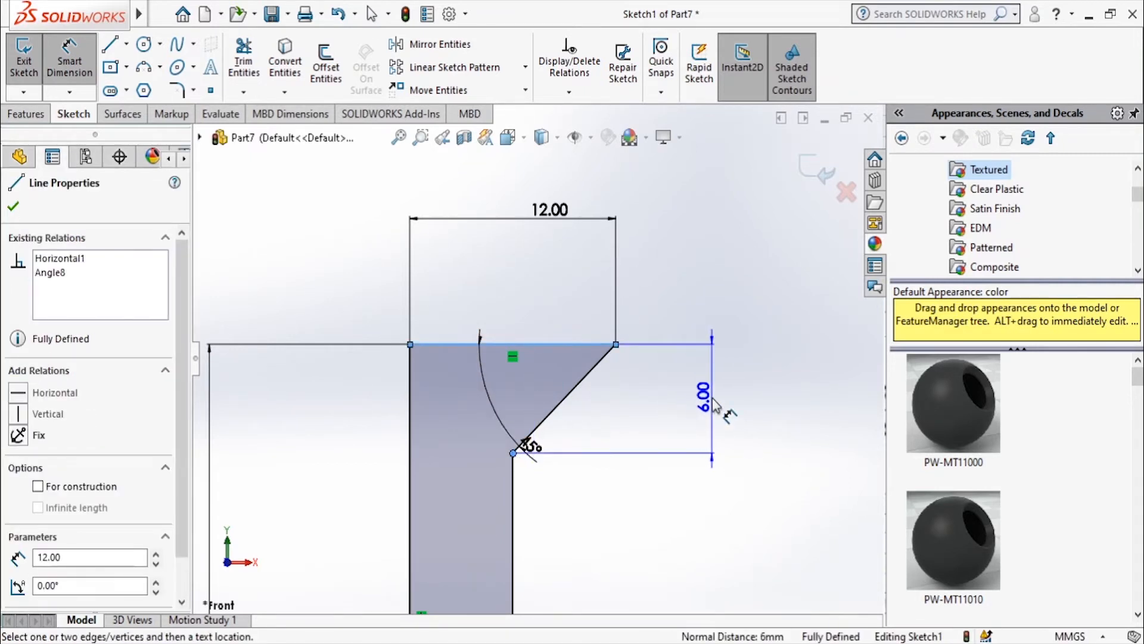
left_click(713, 401)
left_click(427, 446)
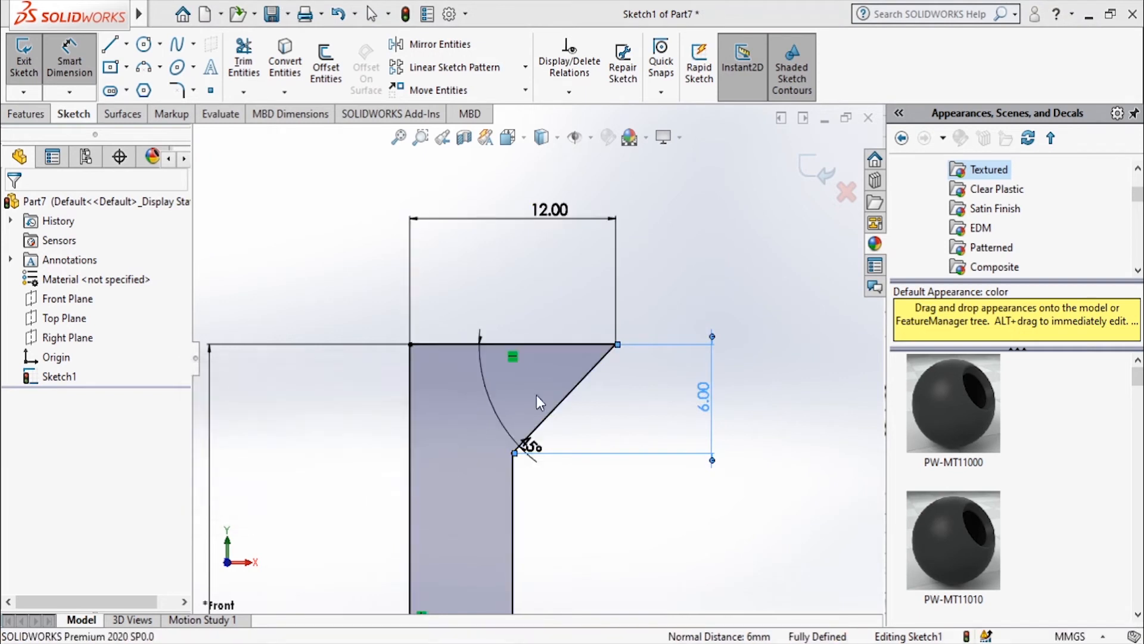
key("Escape")
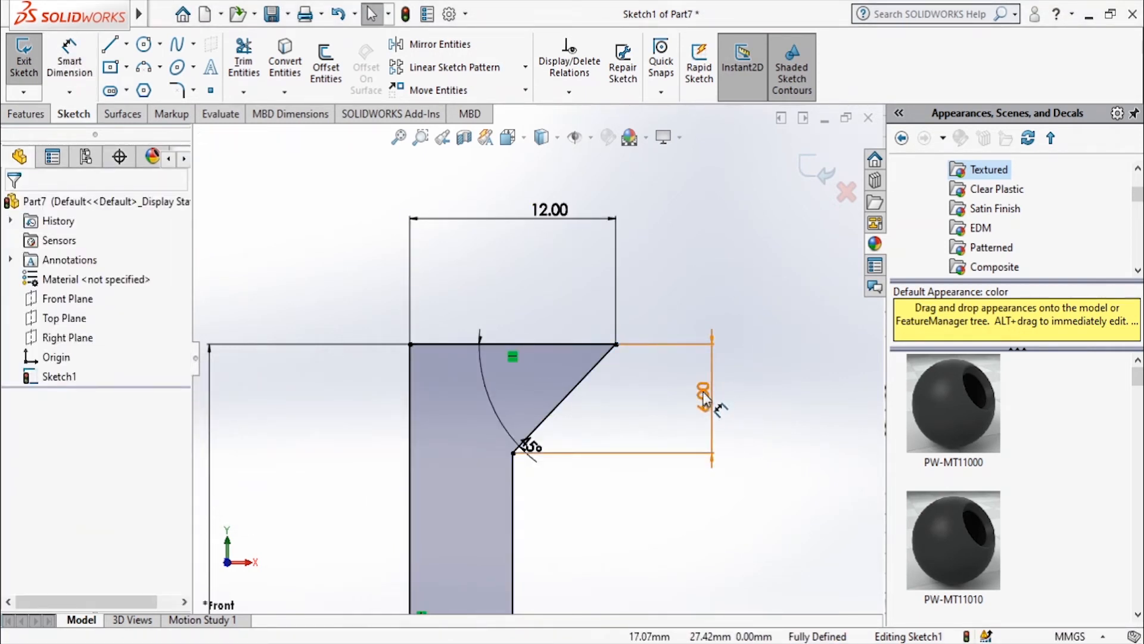
- Move the 45° dimension text clear of the slanted edge and exit the profile sketch
left_click_drag(526, 449, 499, 408)
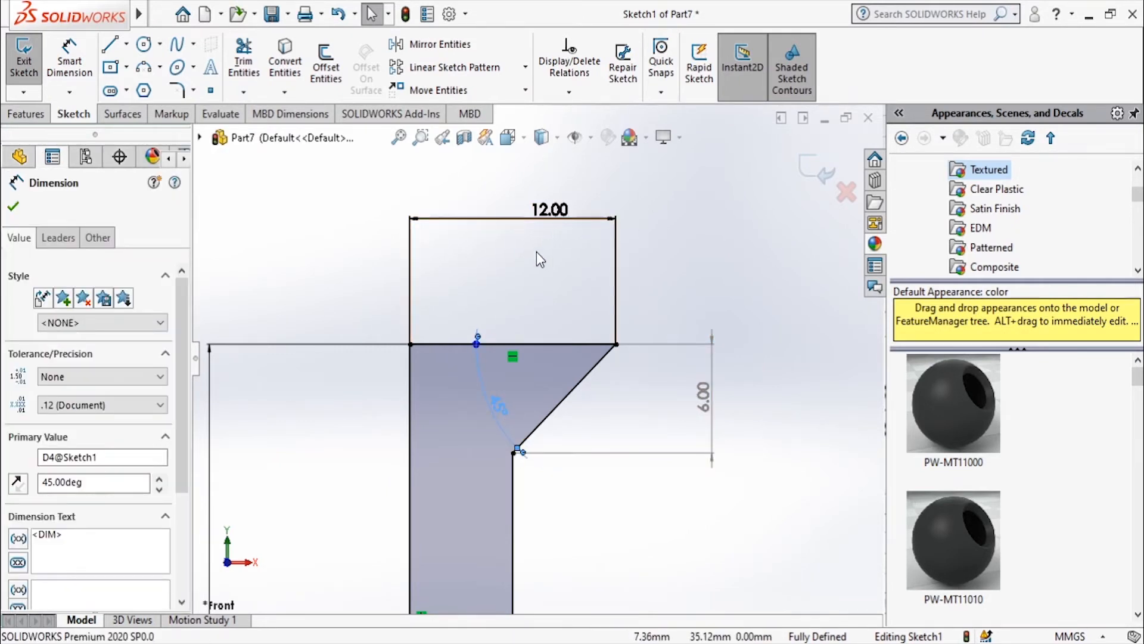
scroll(537, 252, "up", 4)
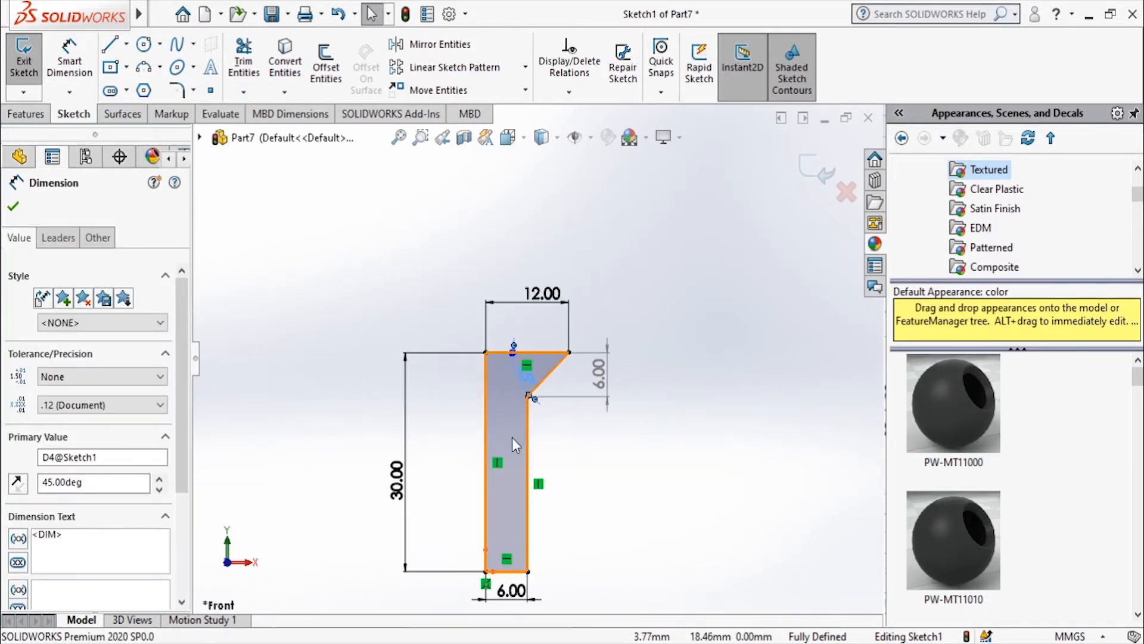
left_click(818, 171)
- Revolve the closed screw profile 360° about its long vertical centre edge to create the solid countersunk screw body
left_click(27, 115)
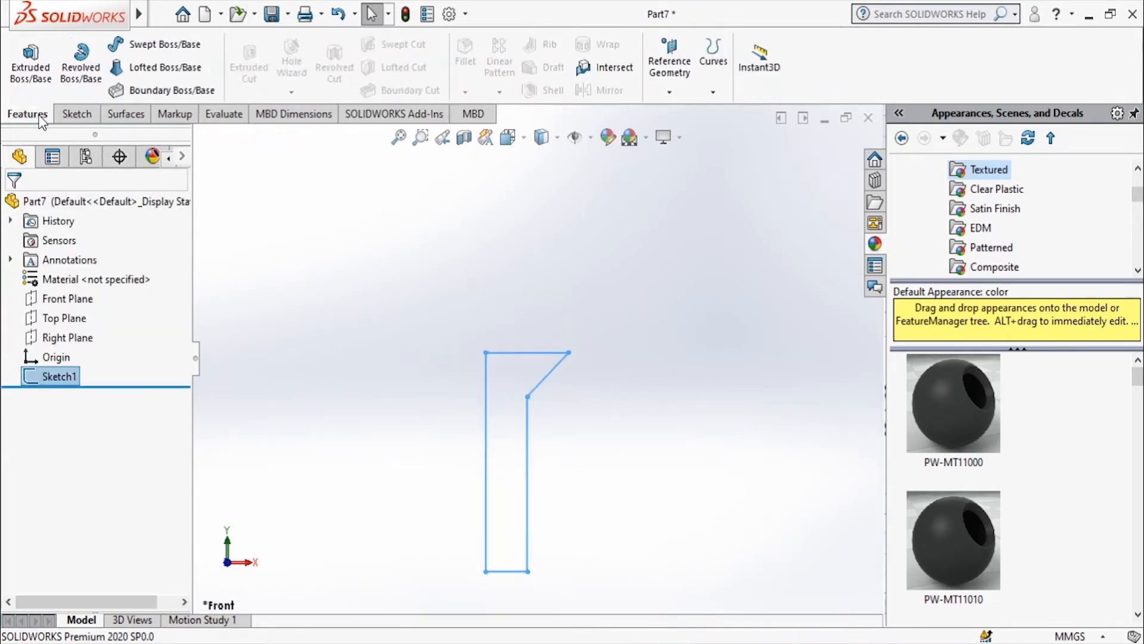
left_click(84, 66)
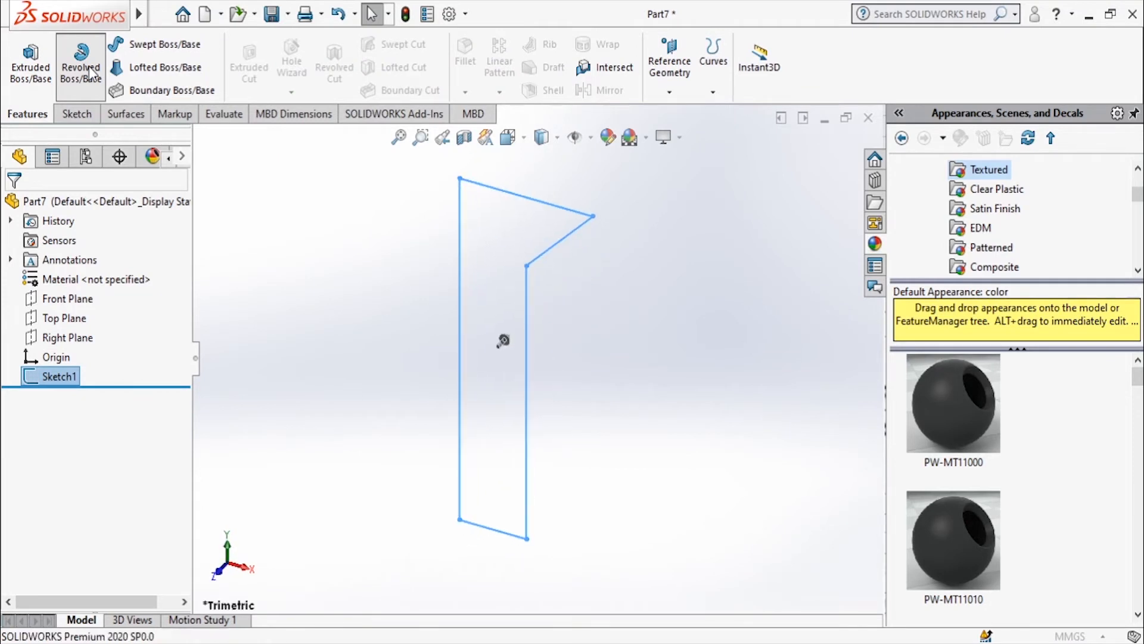
left_click(93, 466)
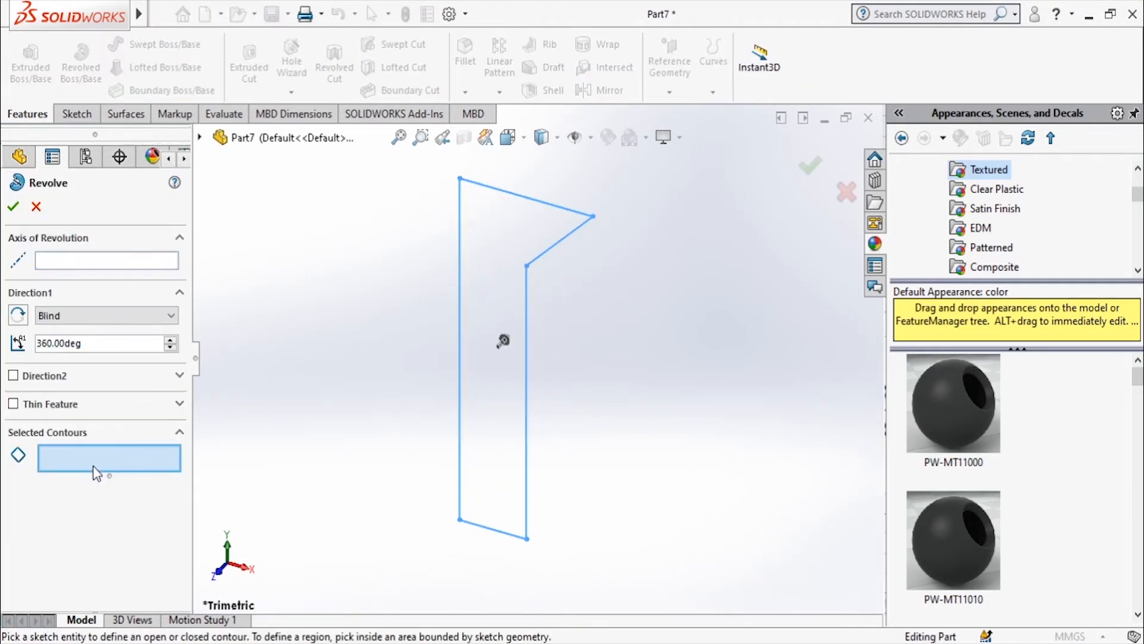
left_click(501, 349)
left_click(108, 257)
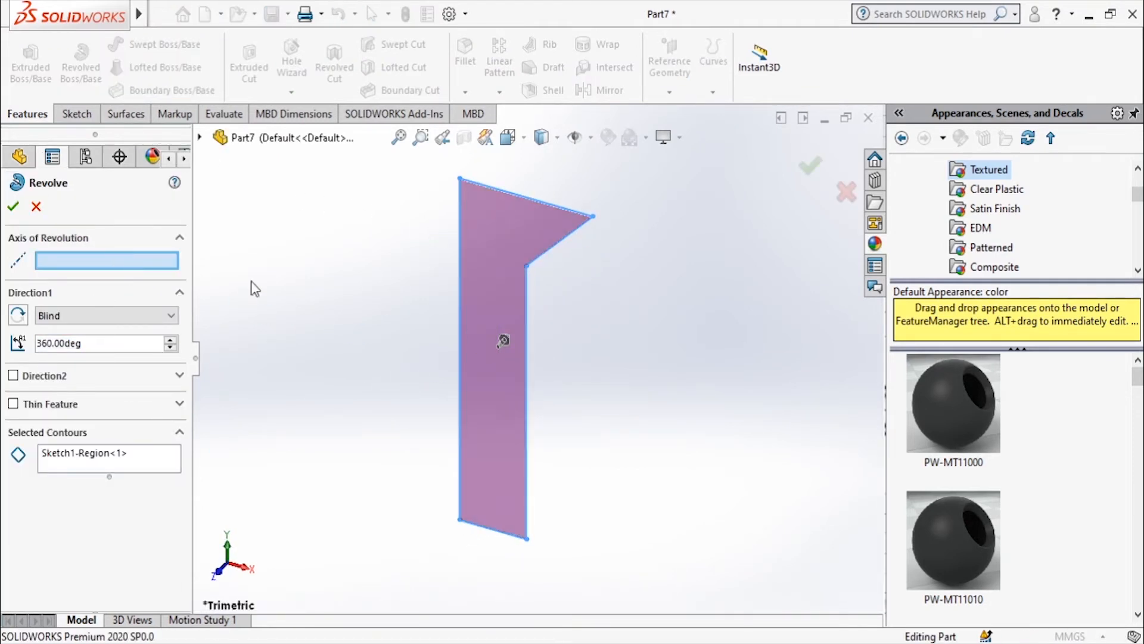
left_click(458, 271)
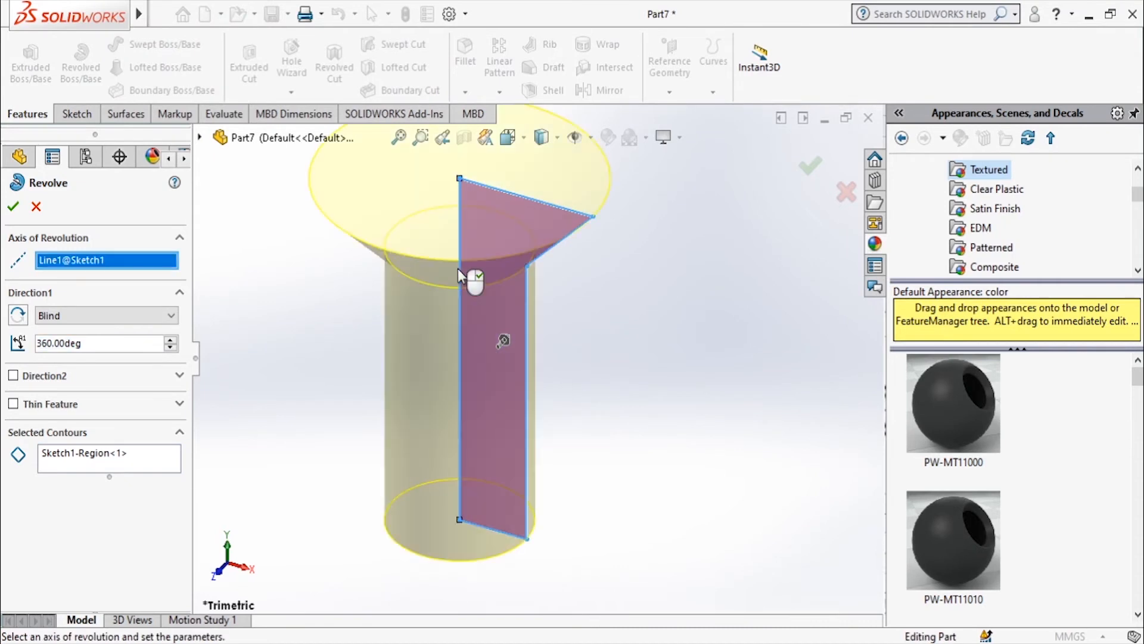
left_click(13, 206)
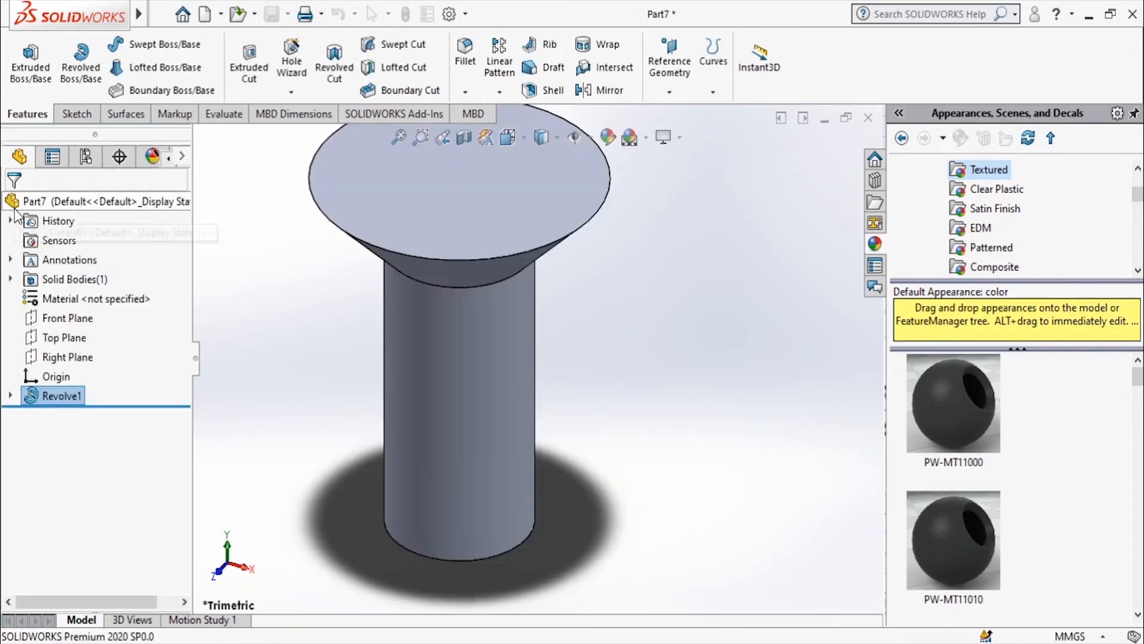
- Start a sketch on the screw head's flat top face and draw a centre rectangle from the origin, about 3.62 by 28.52 mm
left_click(439, 218)
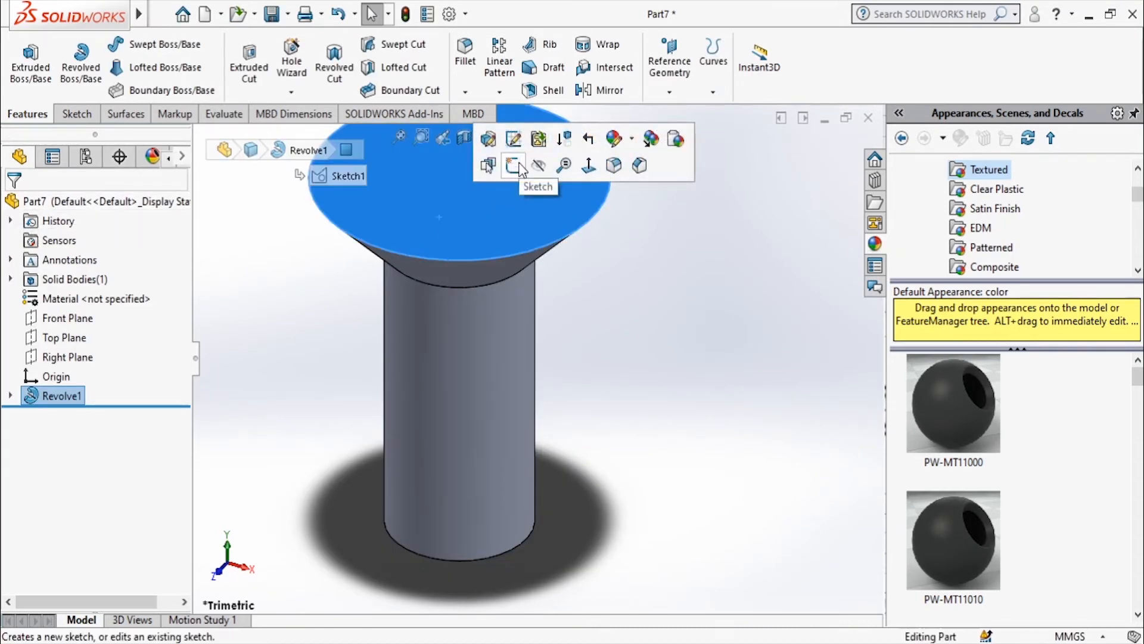
left_click(519, 168)
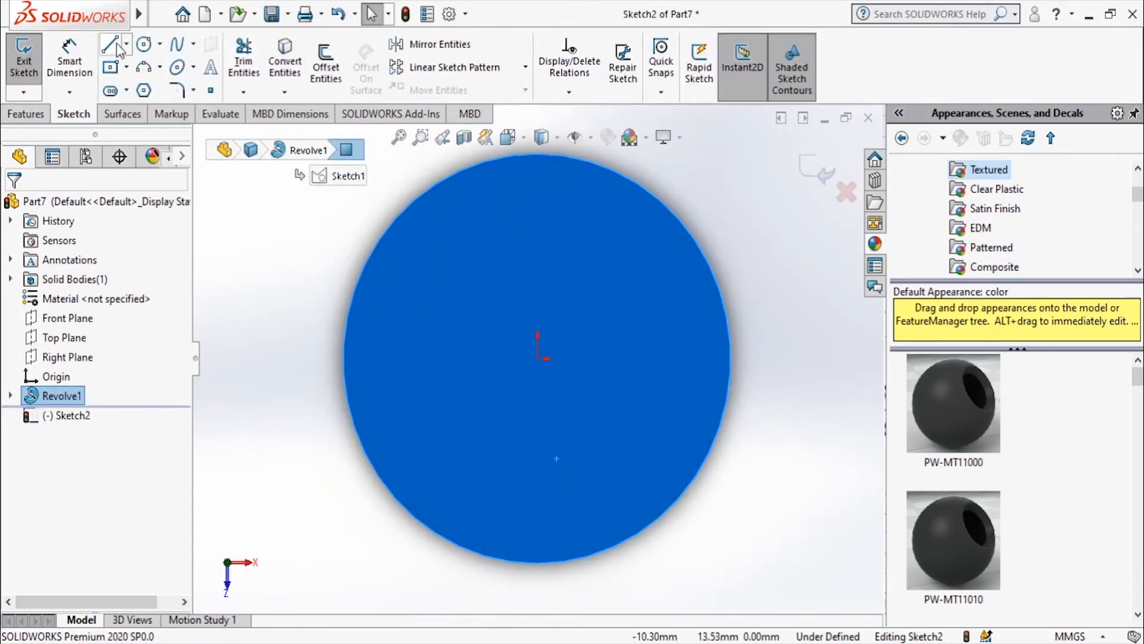
left_click(110, 51)
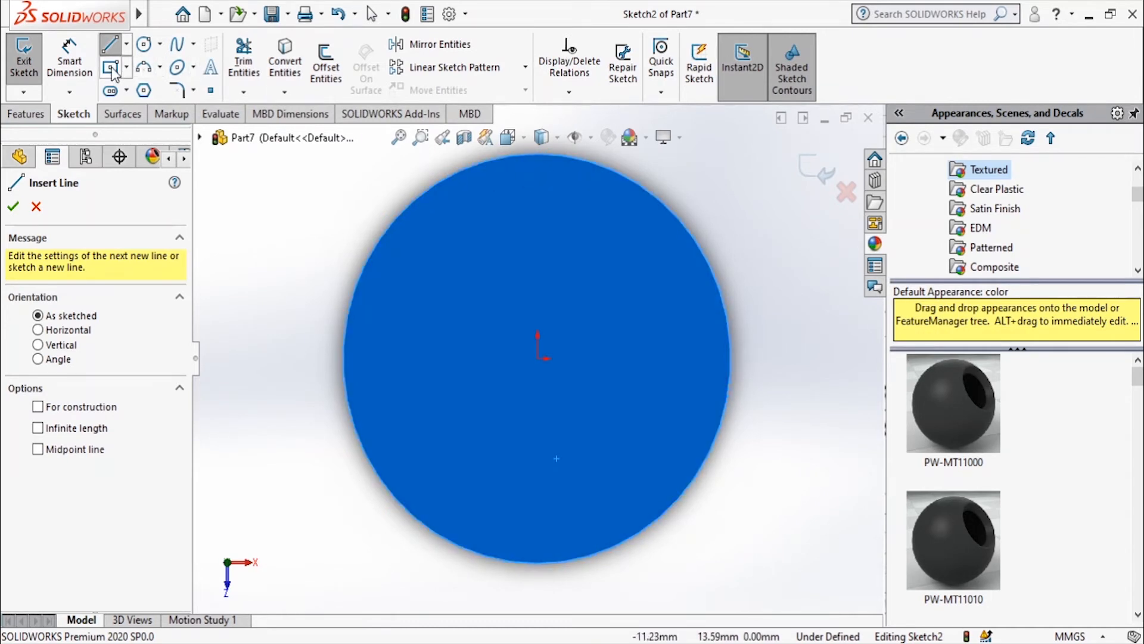
key("Escape")
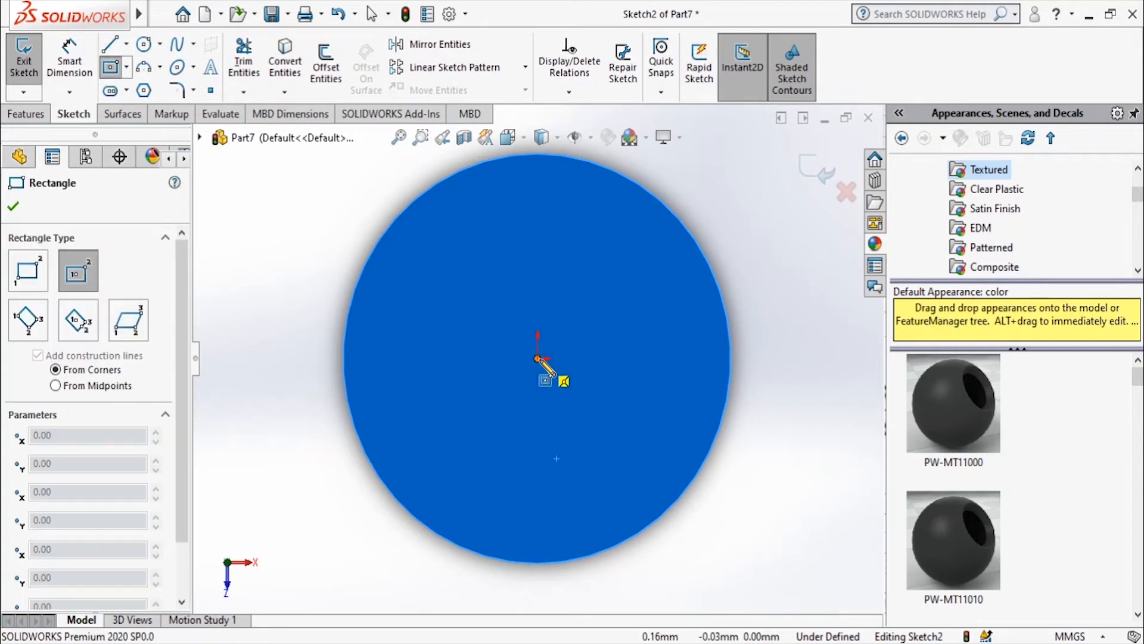
left_click(537, 358)
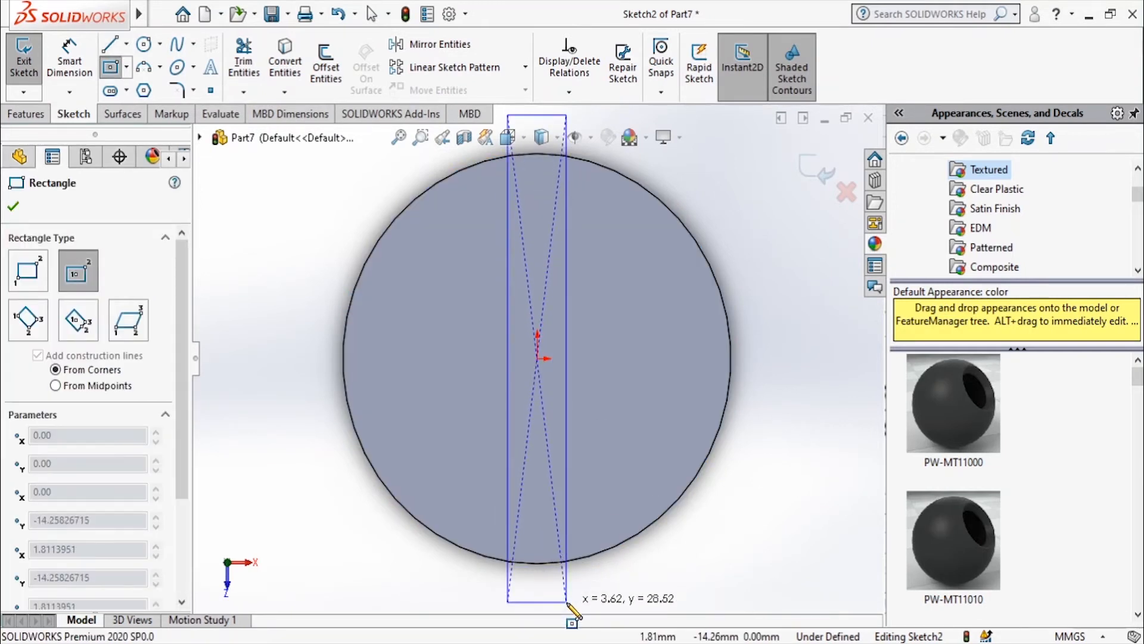
left_click(567, 602)
- Dimension the long side of the slot rectangle at 27 mm
left_click(70, 60)
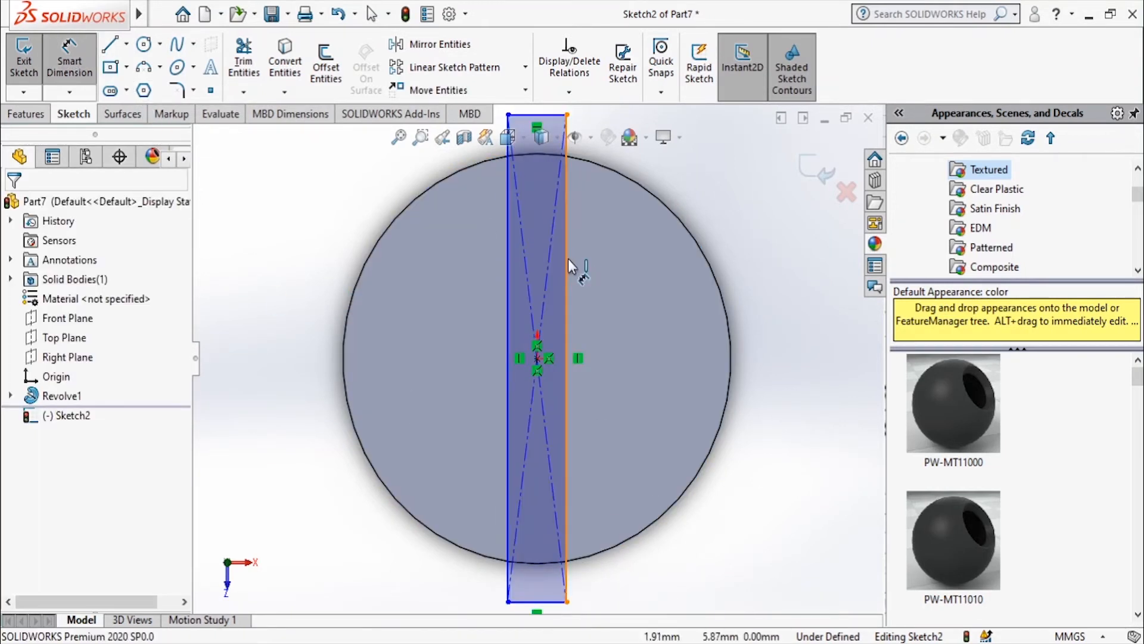
left_click(567, 267)
left_click(787, 300)
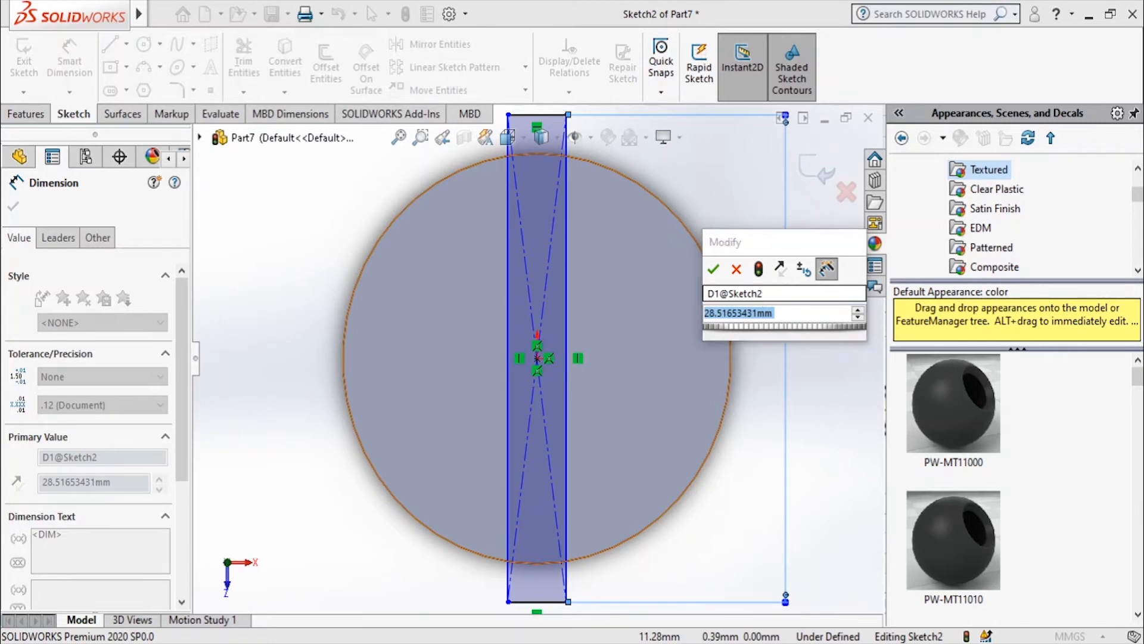
type("27")
key("Return")
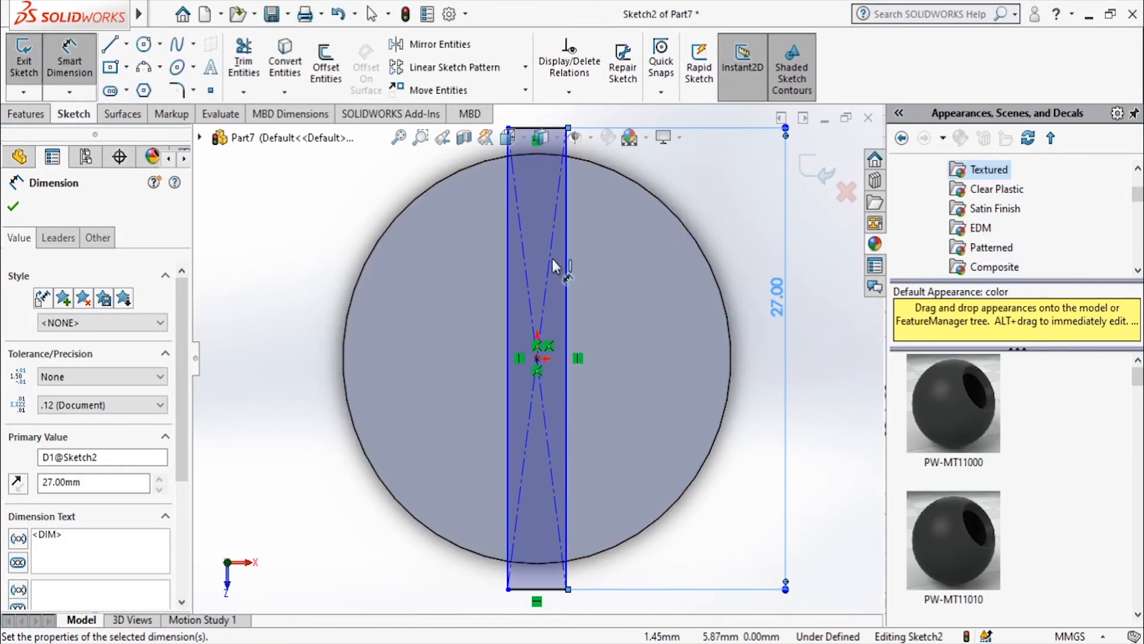
- Check the slot width in the PDF drawing, dimension the rectangle's short side at 2 mm and exit the sketch
scroll(540, 310, "up", 5)
left_click(542, 265)
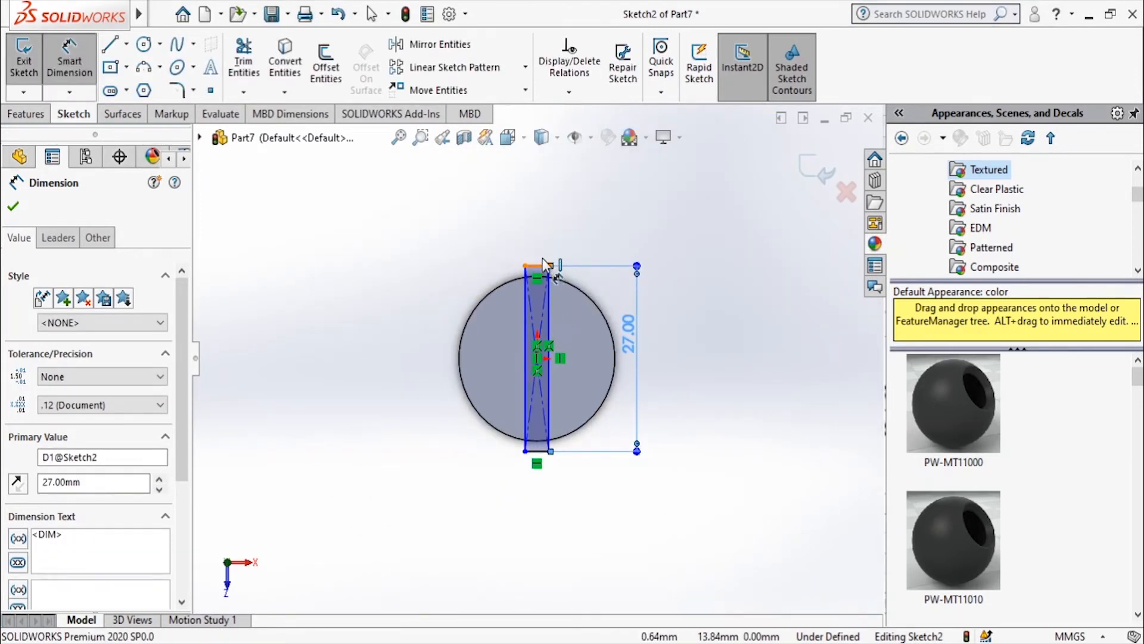
left_click(563, 222)
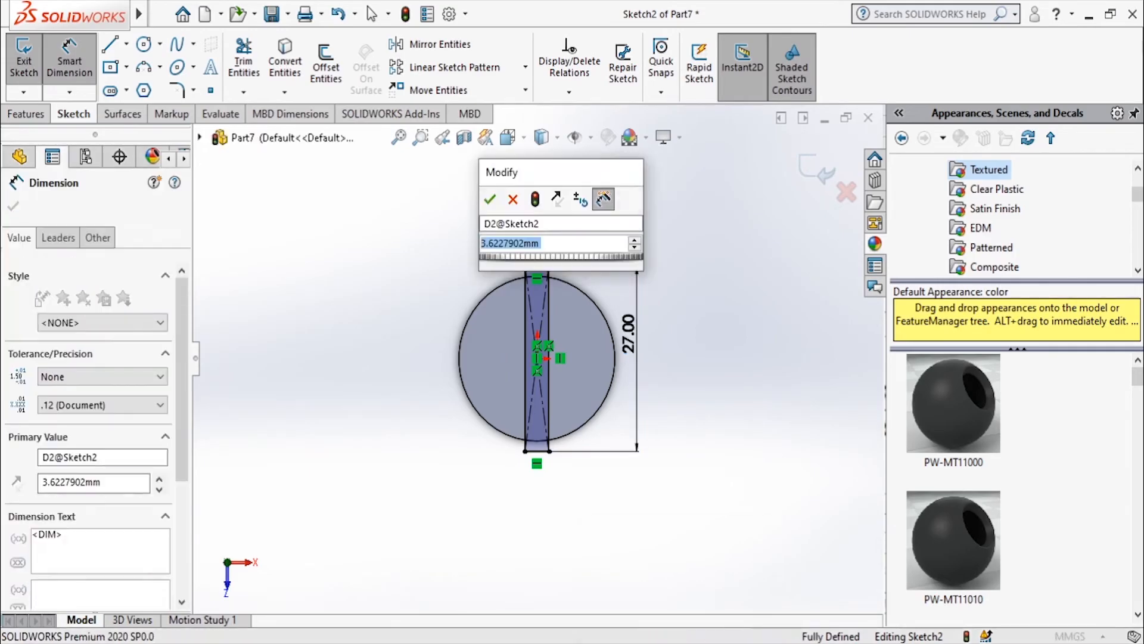
key("alt+Tab")
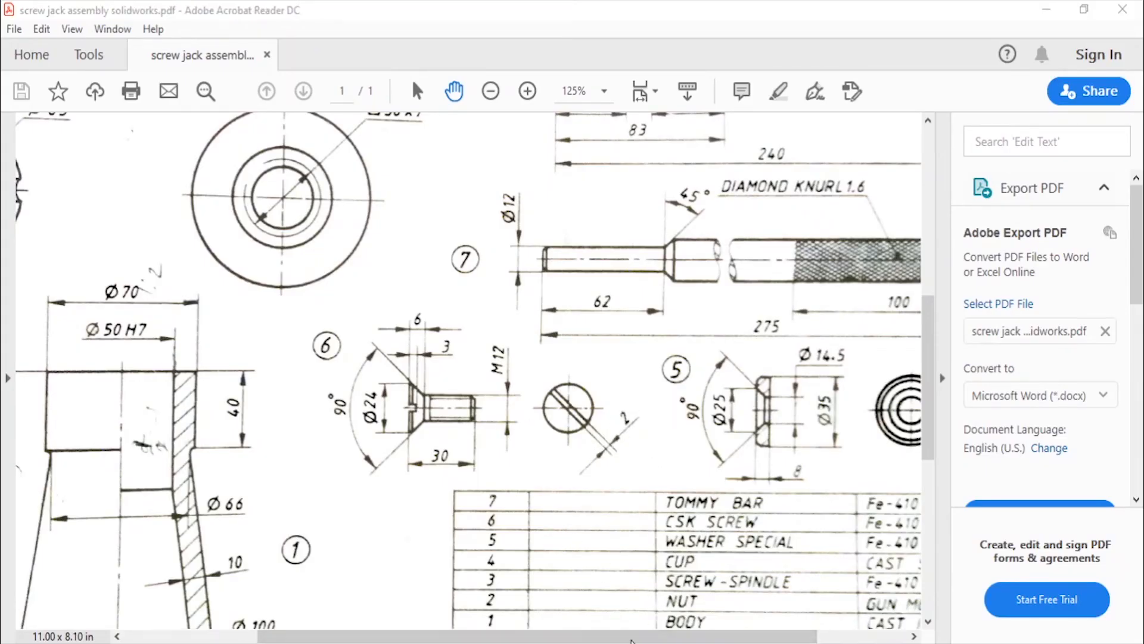
left_click(720, 569)
type("2")
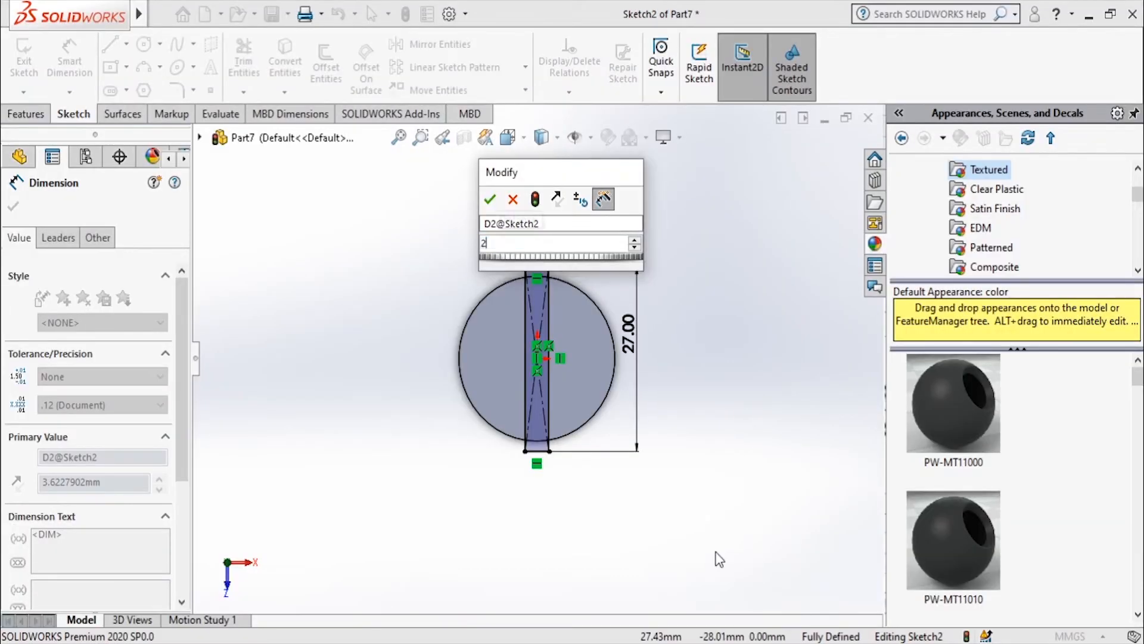
key("Return")
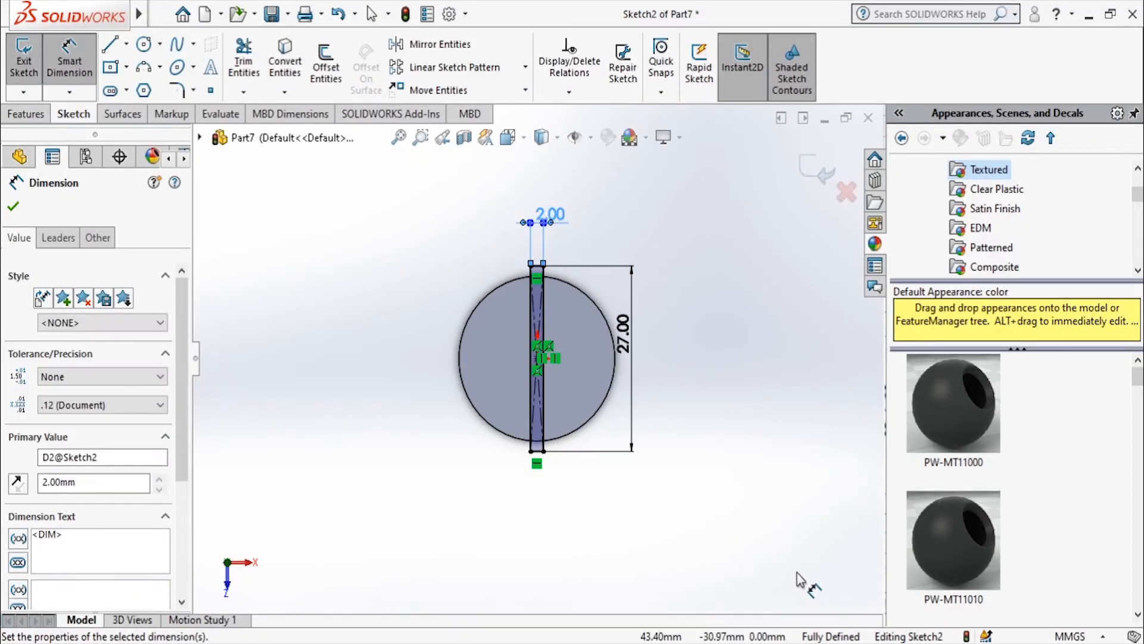
left_click(809, 165)
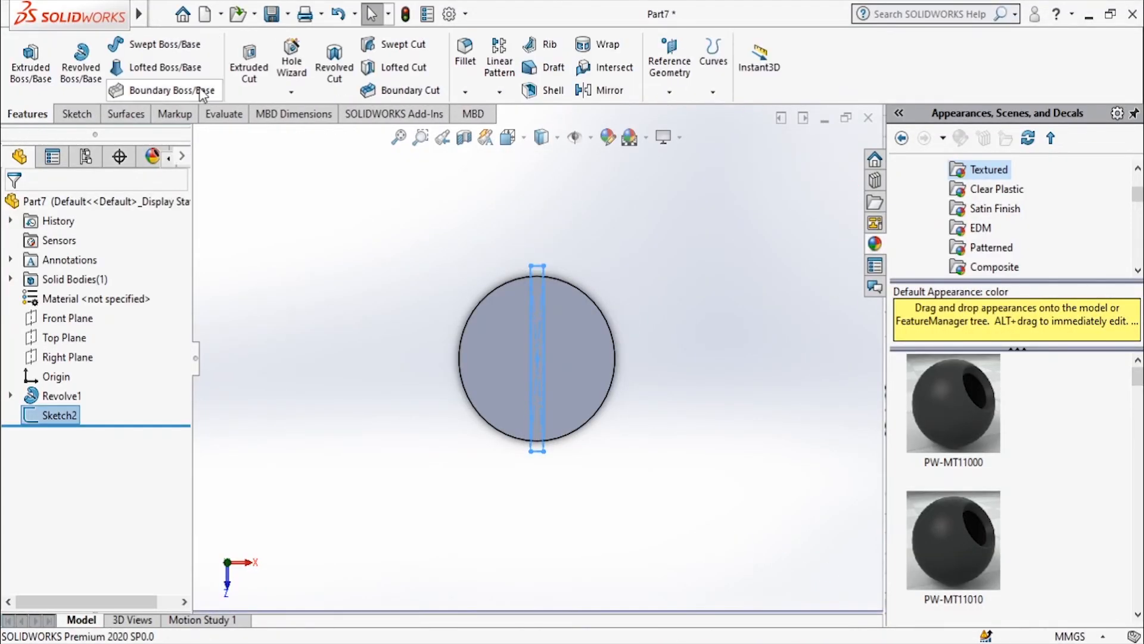
- Check the slot depth in the PDF drawing and cut the rectangle 3 mm deep into the screw head with a blind Extruded Cut
left_click(249, 62)
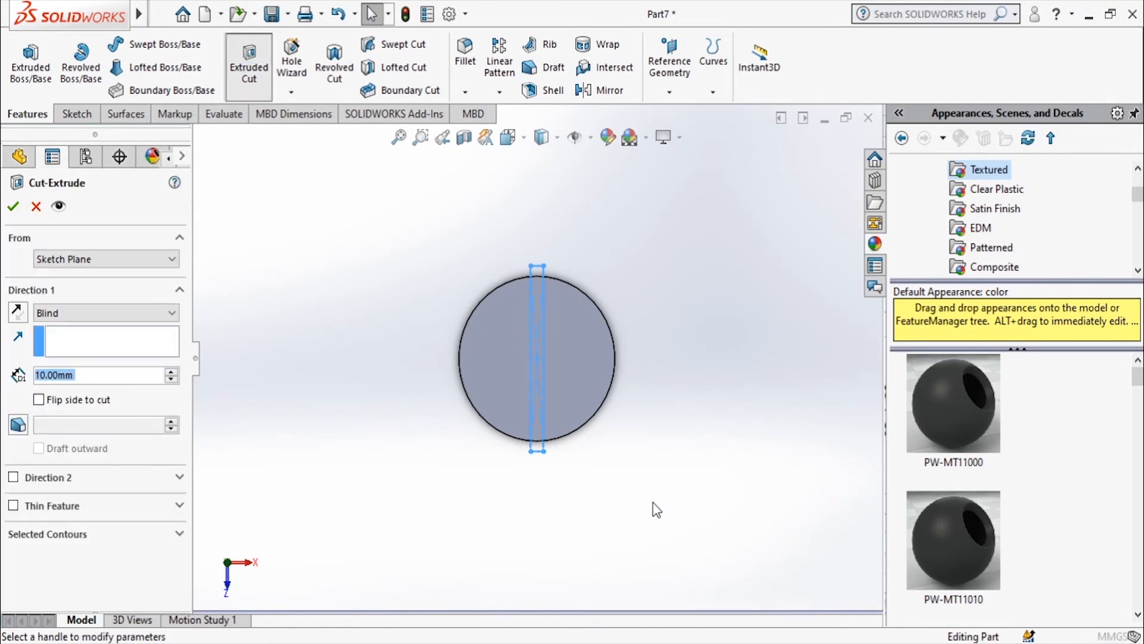
key("alt+Tab")
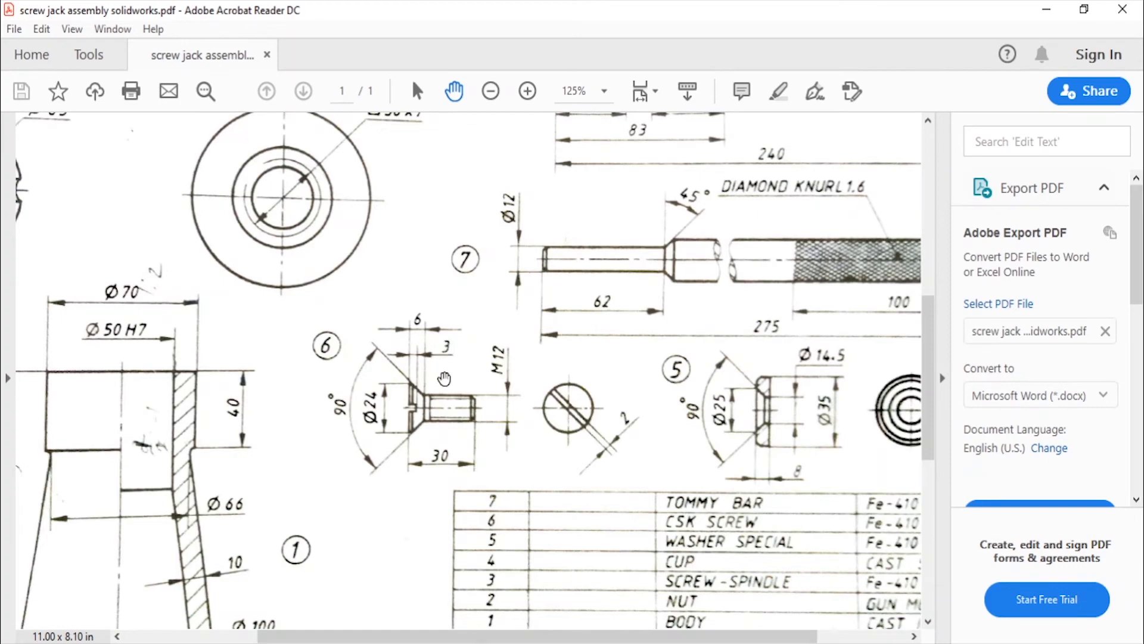
mouse_move(633, 620)
left_click(705, 556)
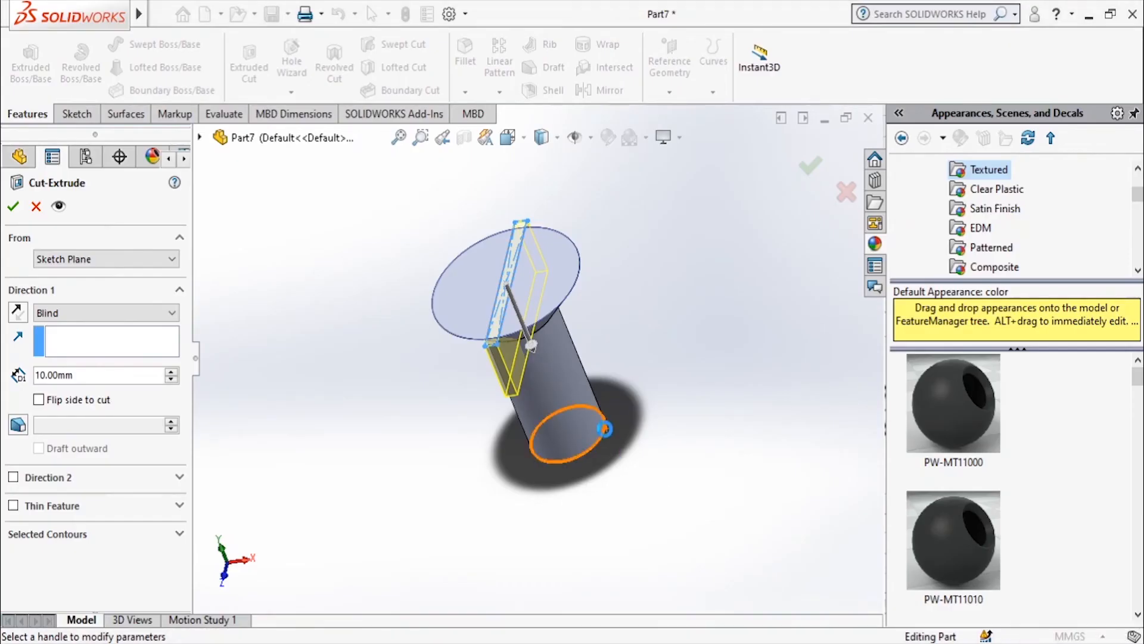
double_click(129, 373)
type("3")
key("Return")
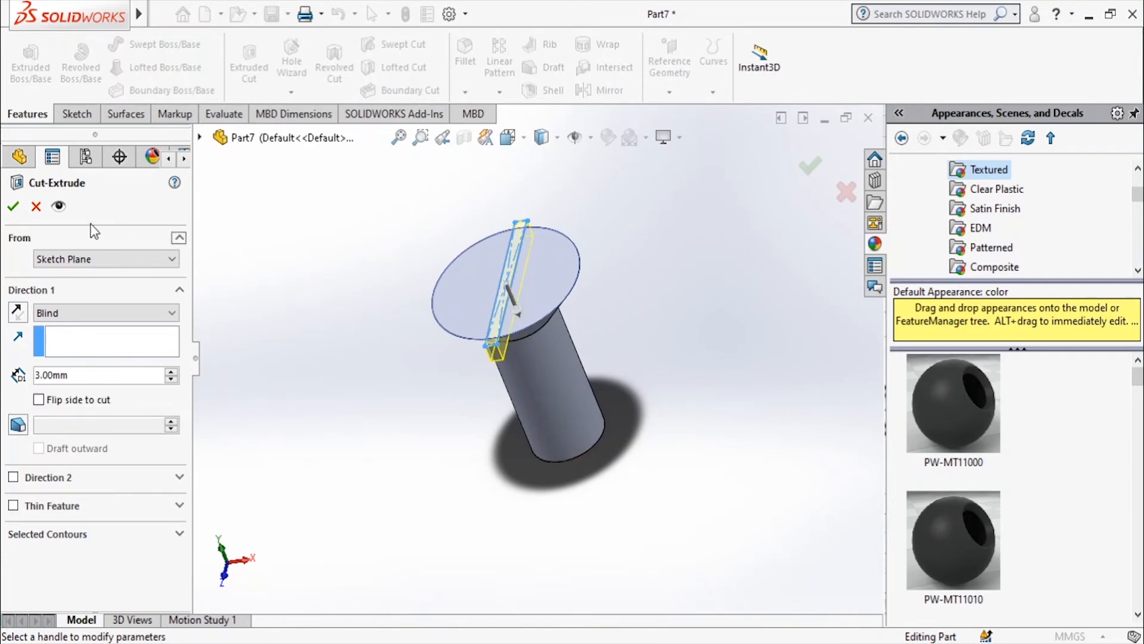
left_click(12, 207)
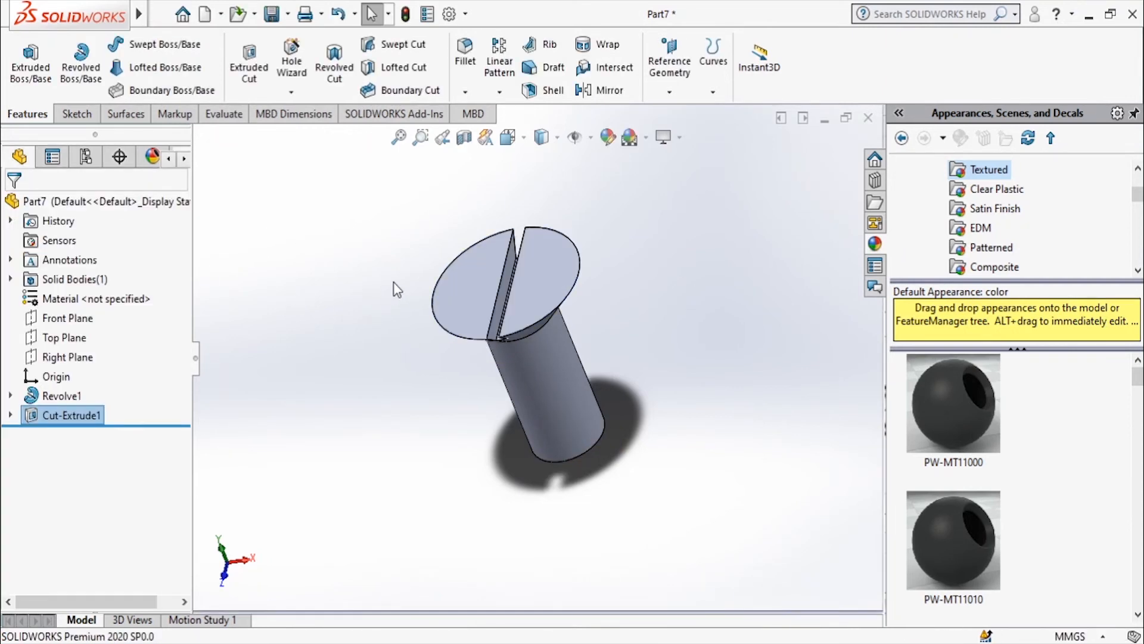
- Start a Thread on the screw shank from its bottom circular edge up to the circular edge beneath the head
middle_click_drag(395, 280, 427, 221)
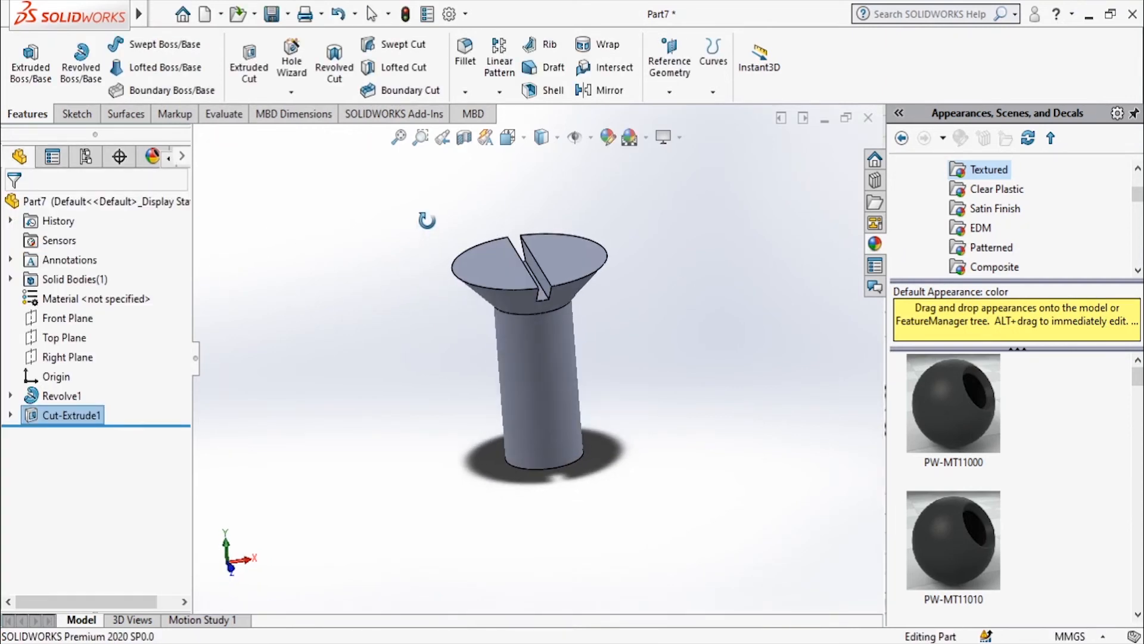
left_click(294, 95)
left_click(316, 155)
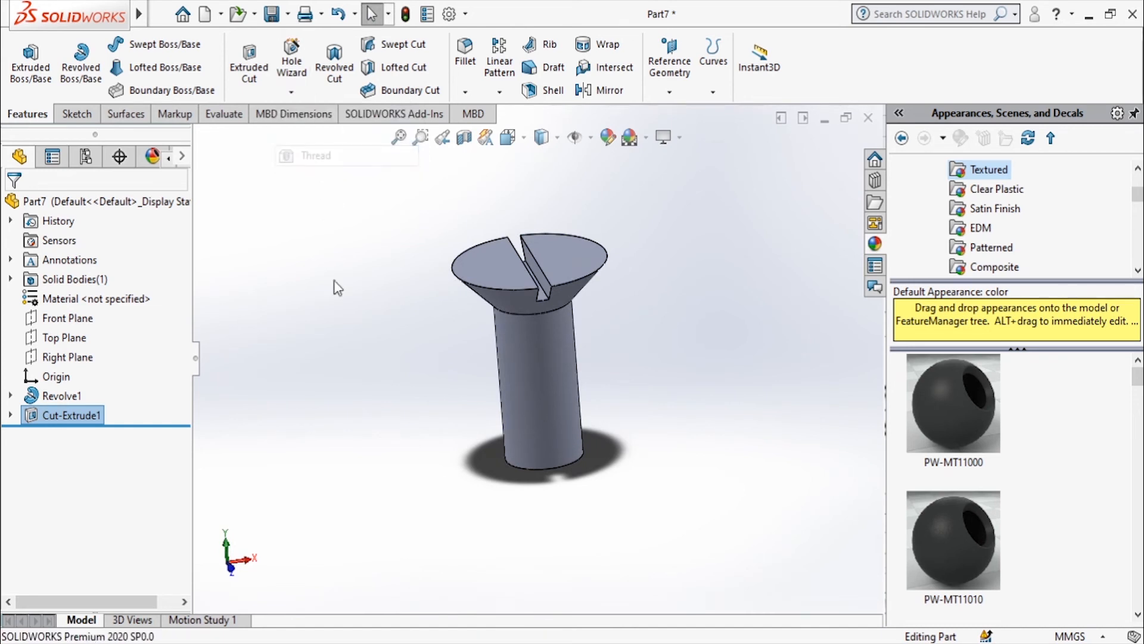
left_click(562, 466)
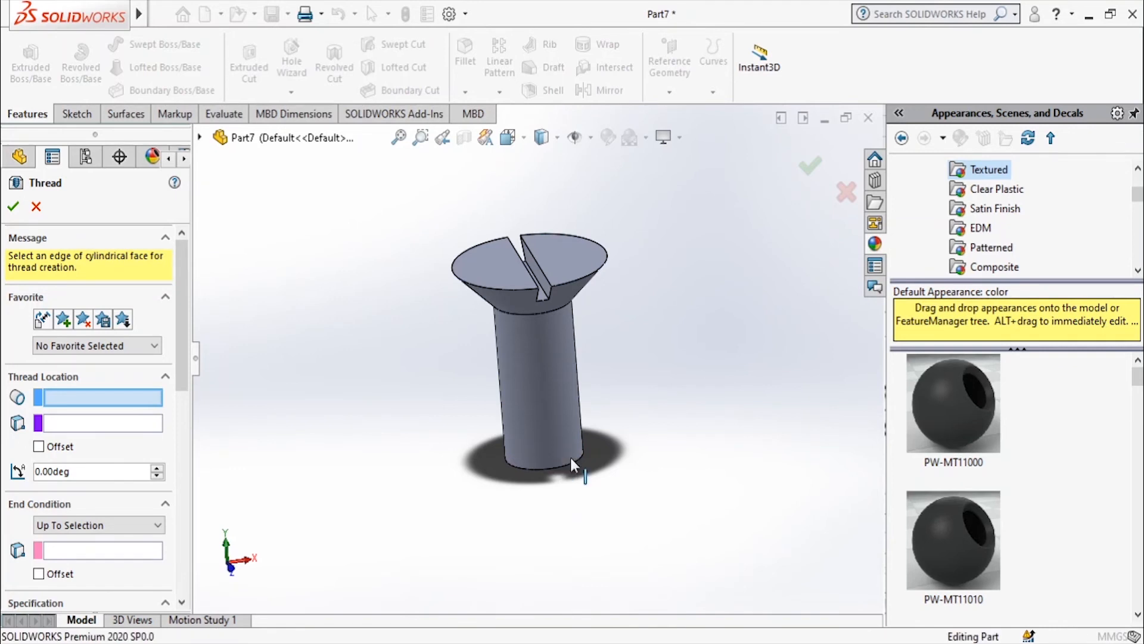
left_click_drag(186, 343, 177, 380)
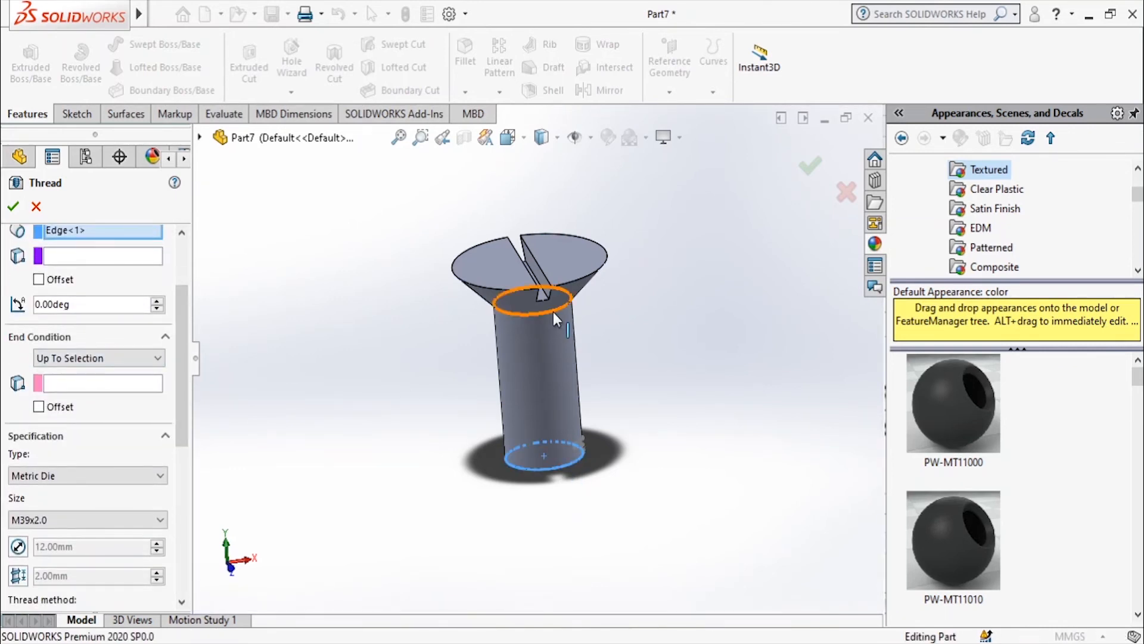
left_click(131, 386)
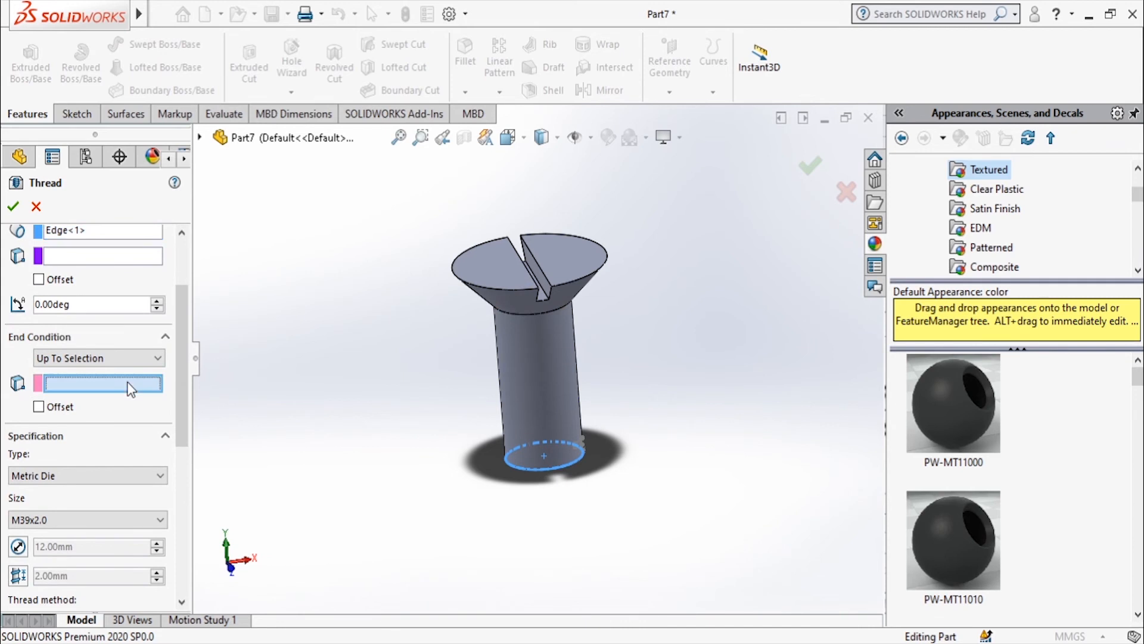
left_click(519, 317)
- Set the shank thread to Metric Die, size M12x1.5, checking the size against the PDF drawing, and apply it as a cut thread
left_click(81, 480)
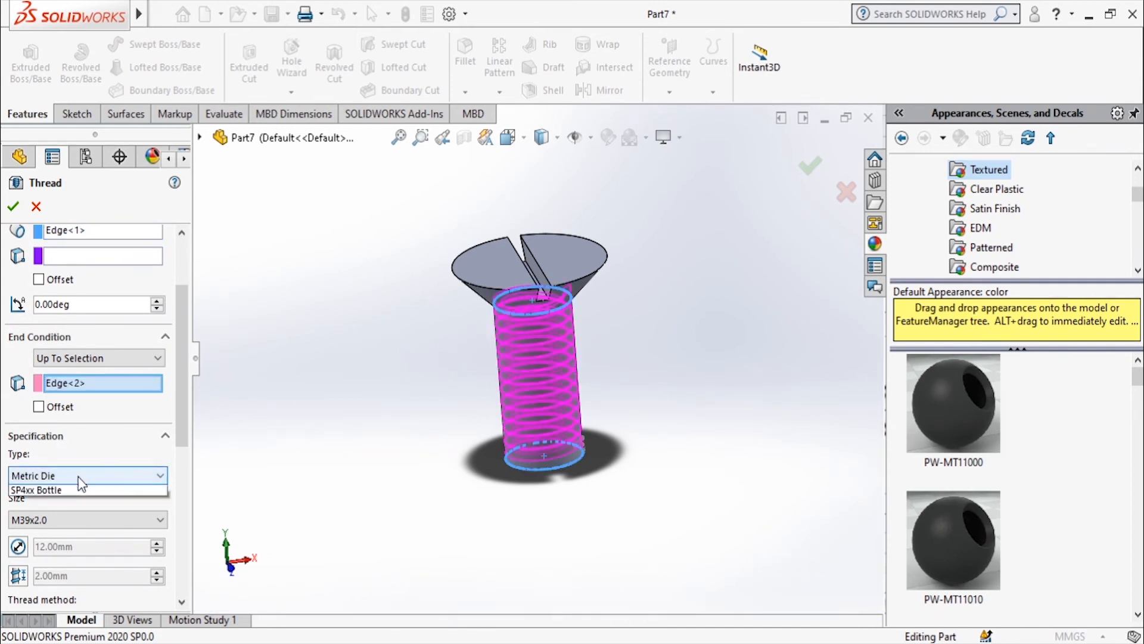
left_click(81, 511)
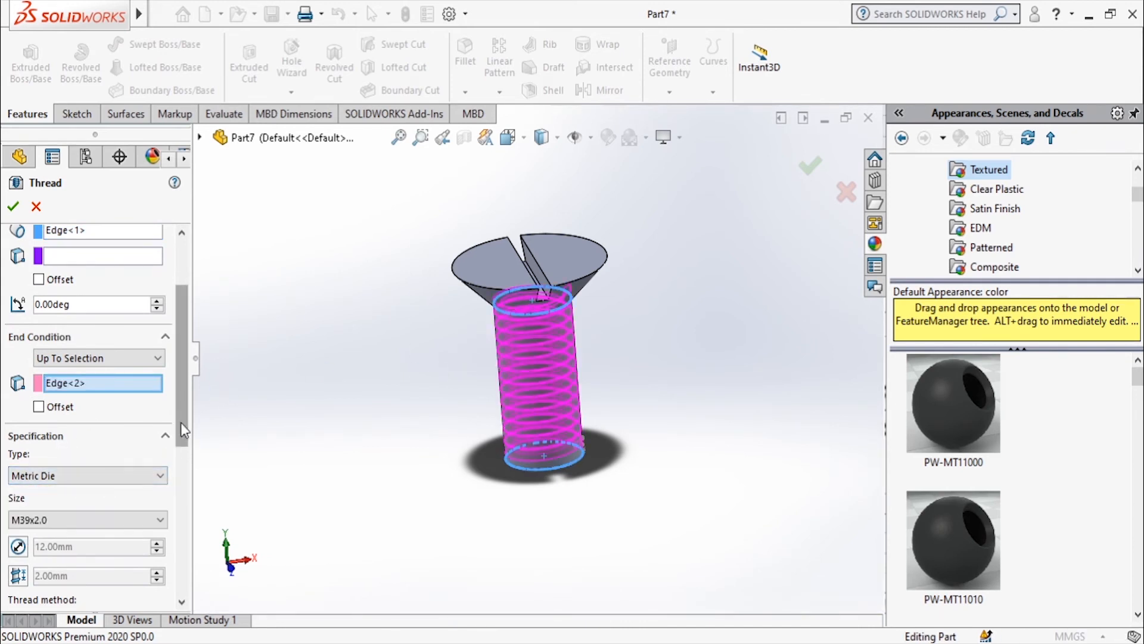
left_click_drag(184, 429, 175, 477)
left_click(139, 394)
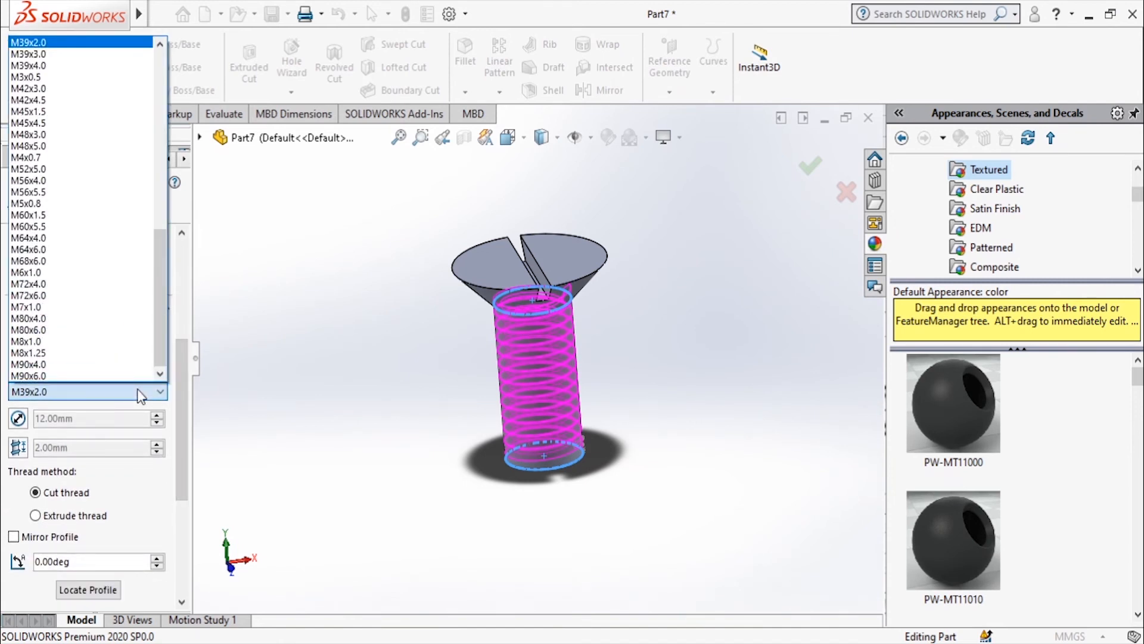
scroll(77, 133, "up", 12)
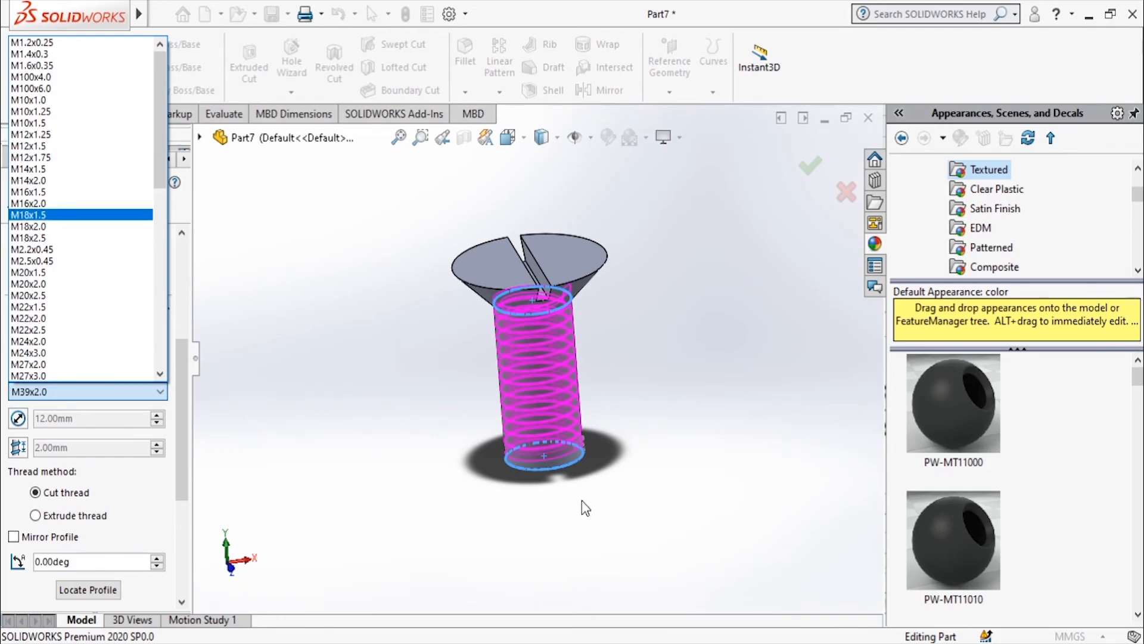
key("alt+Tab")
key("alt+Tab")
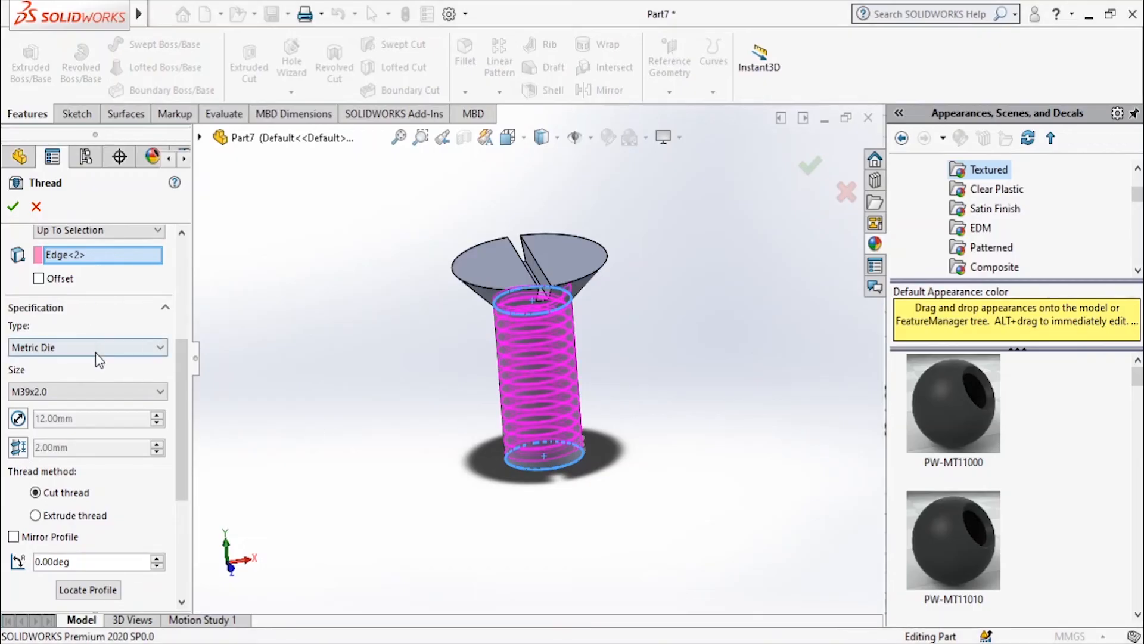
left_click(96, 392)
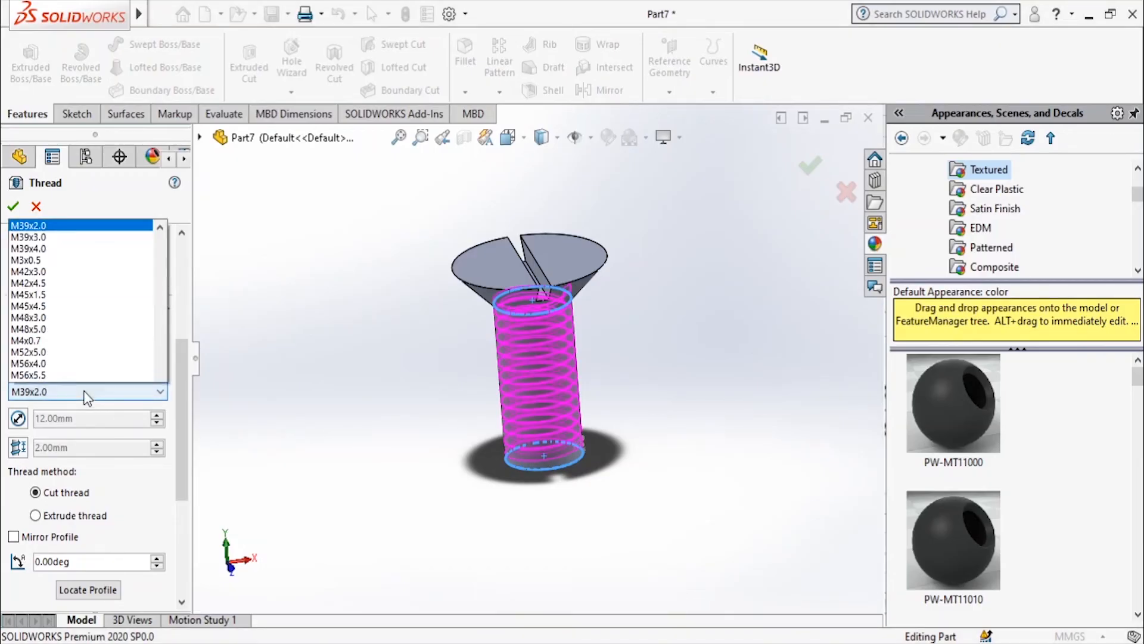
scroll(99, 134, "down", 5)
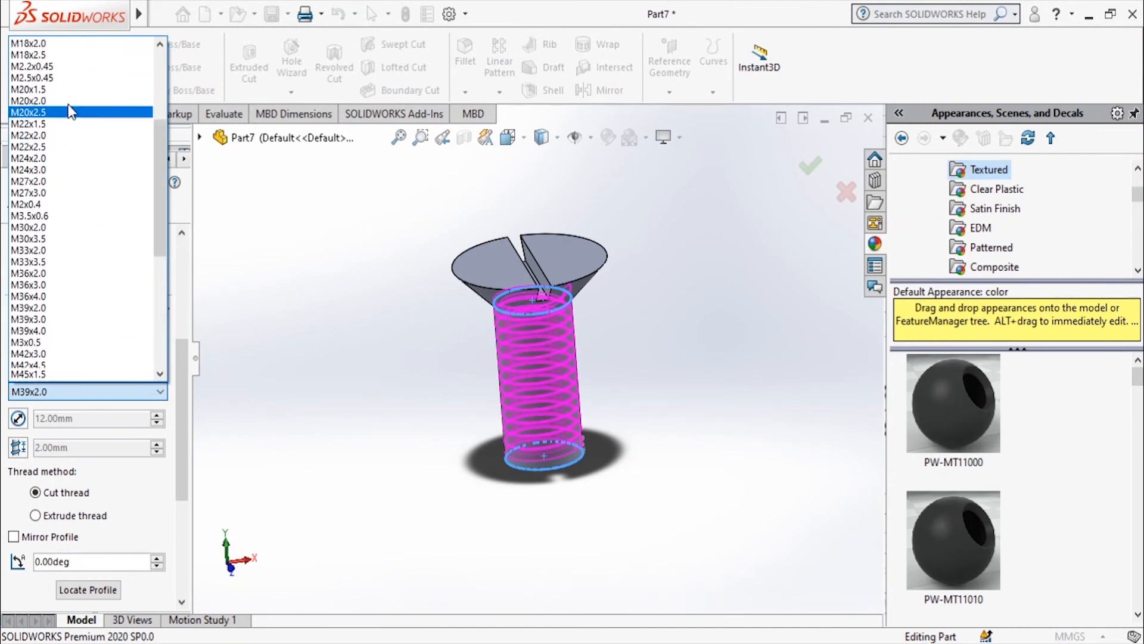
scroll(68, 105, "up", 7)
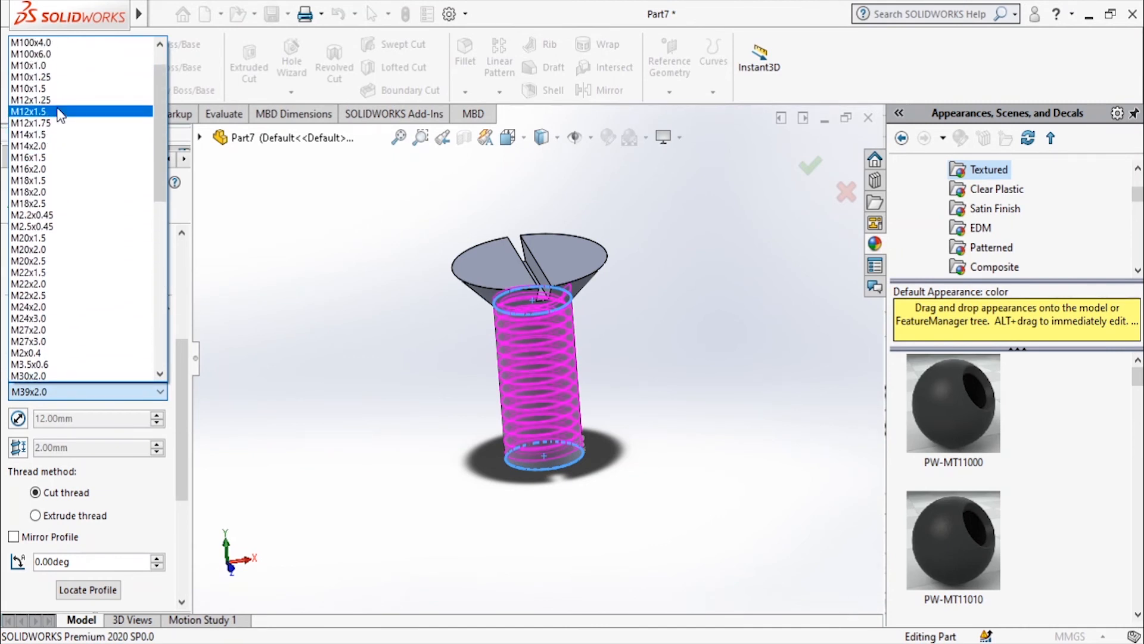
left_click(30, 111)
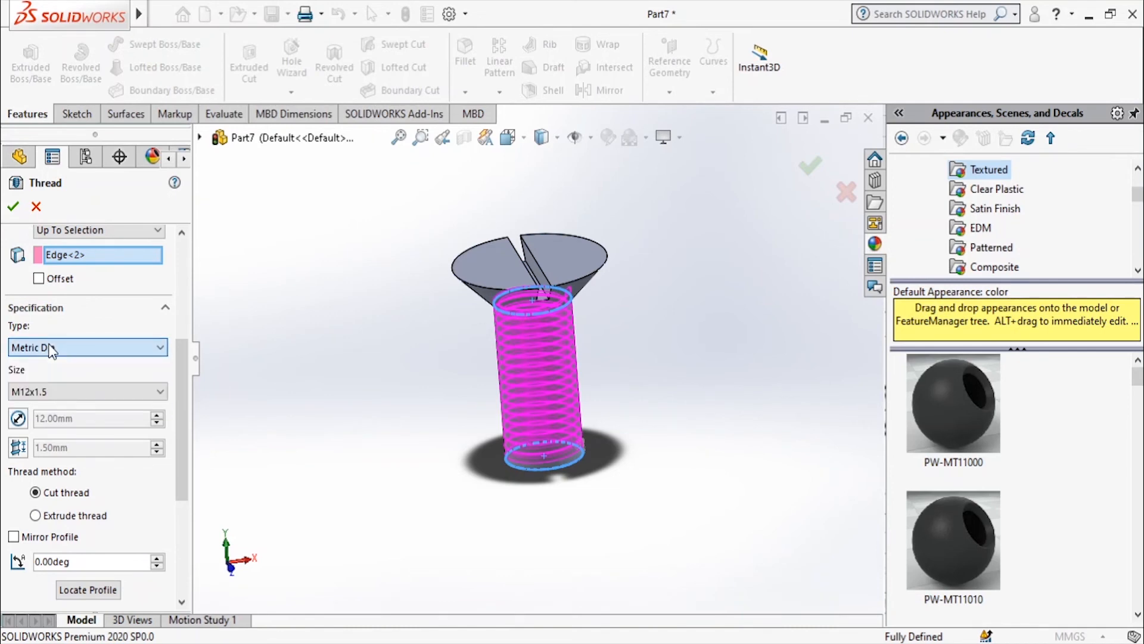
left_click(13, 206)
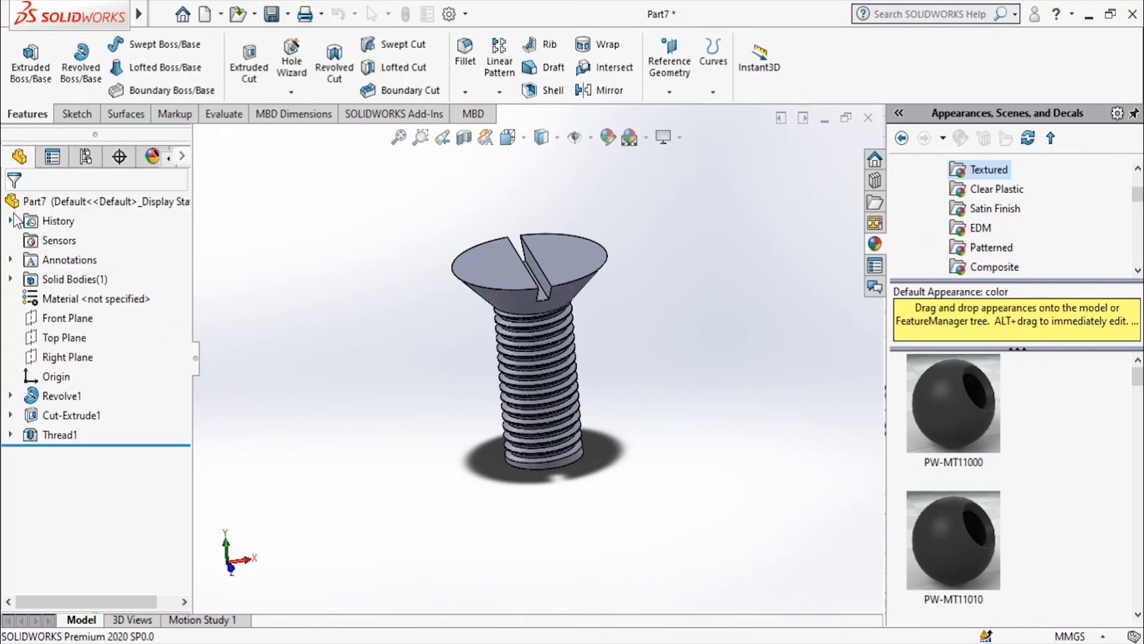
- Open the part's material editor and look up the CSK screw's material in the PDF drawing's parts list
middle_click_drag(485, 297, 736, 355)
scroll(488, 304, "down", 4)
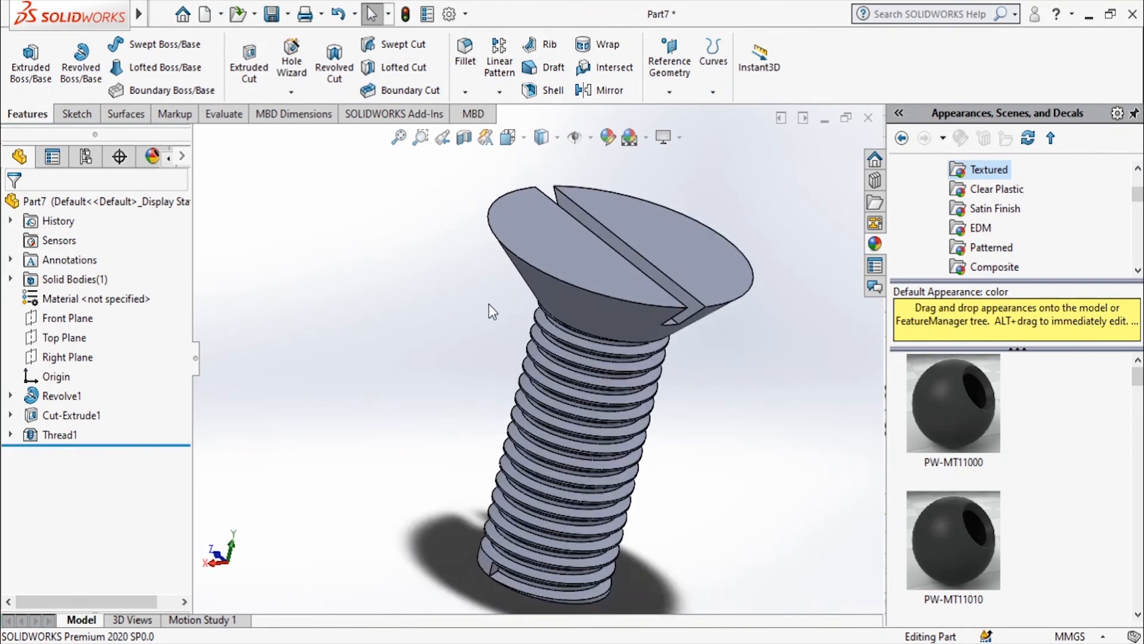
scroll(541, 288, "up", 4)
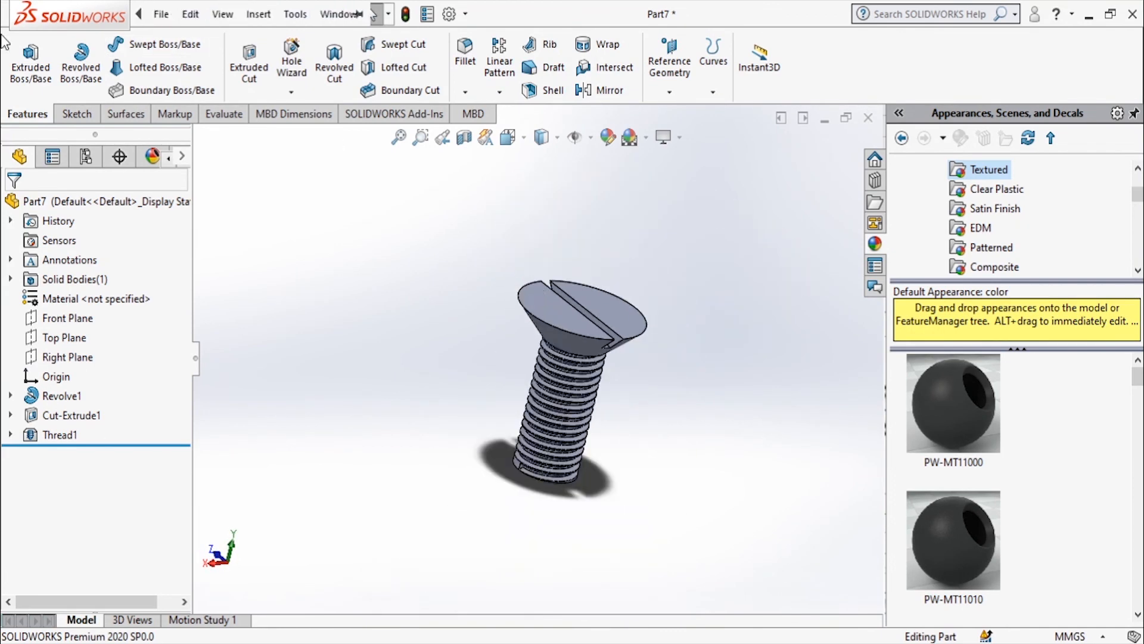
right_click(98, 301)
left_click(136, 267)
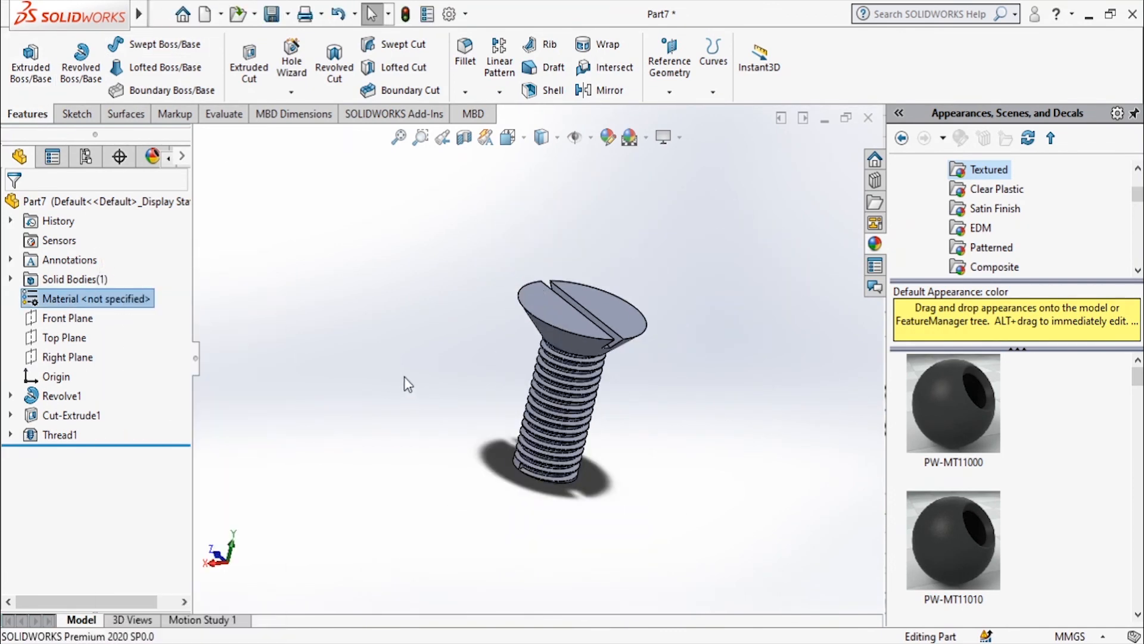
left_click(734, 642)
left_click_drag(633, 528, 256, 326)
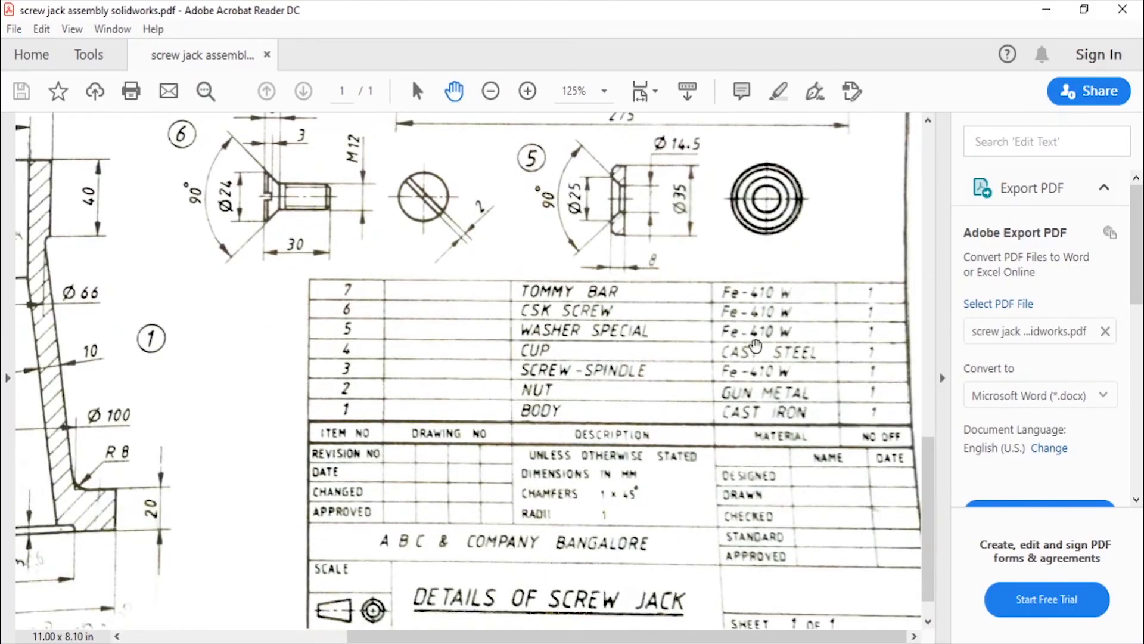
mouse_move(632, 642)
left_click(726, 582)
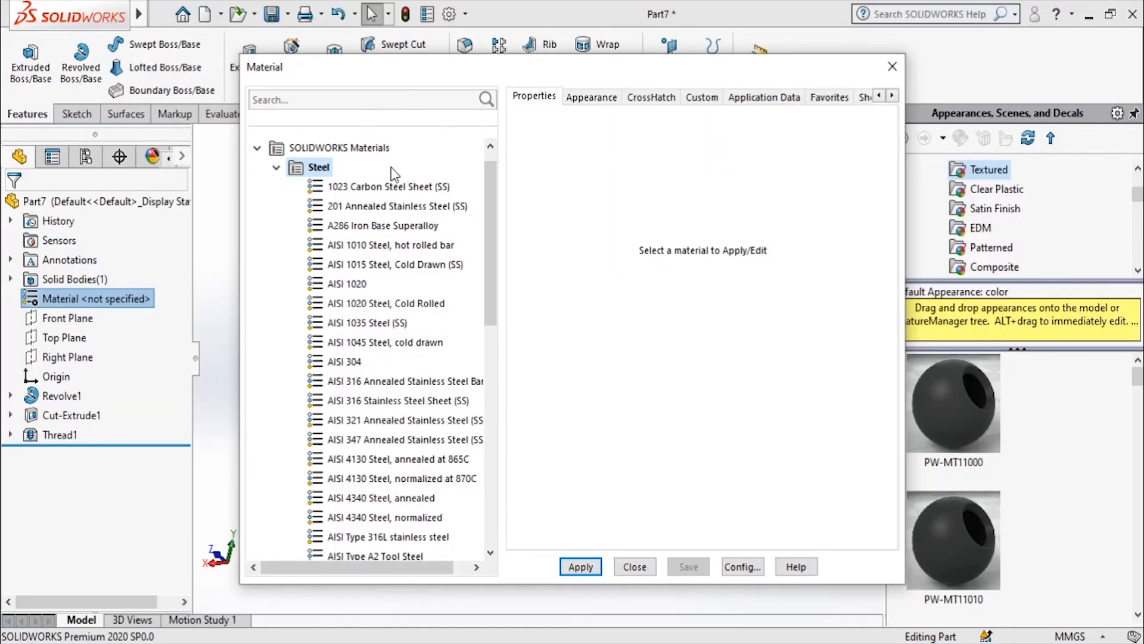
- Search the material library for "fe" and apply the custom metal Fe-410 W to the screw
left_click(409, 100)
type("fe")
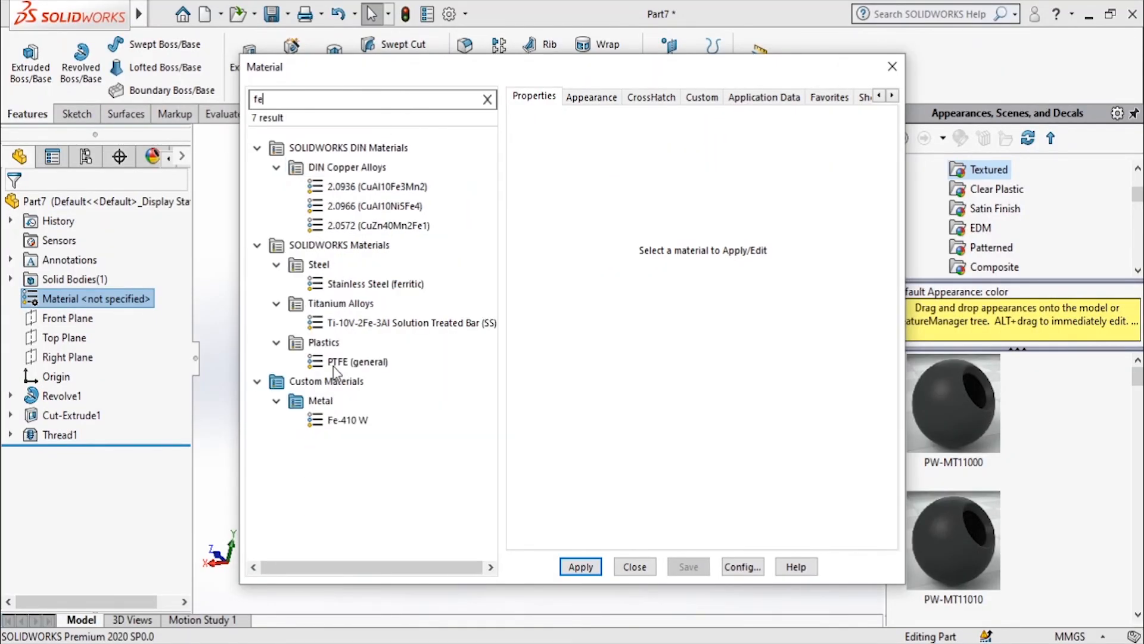
left_click(348, 419)
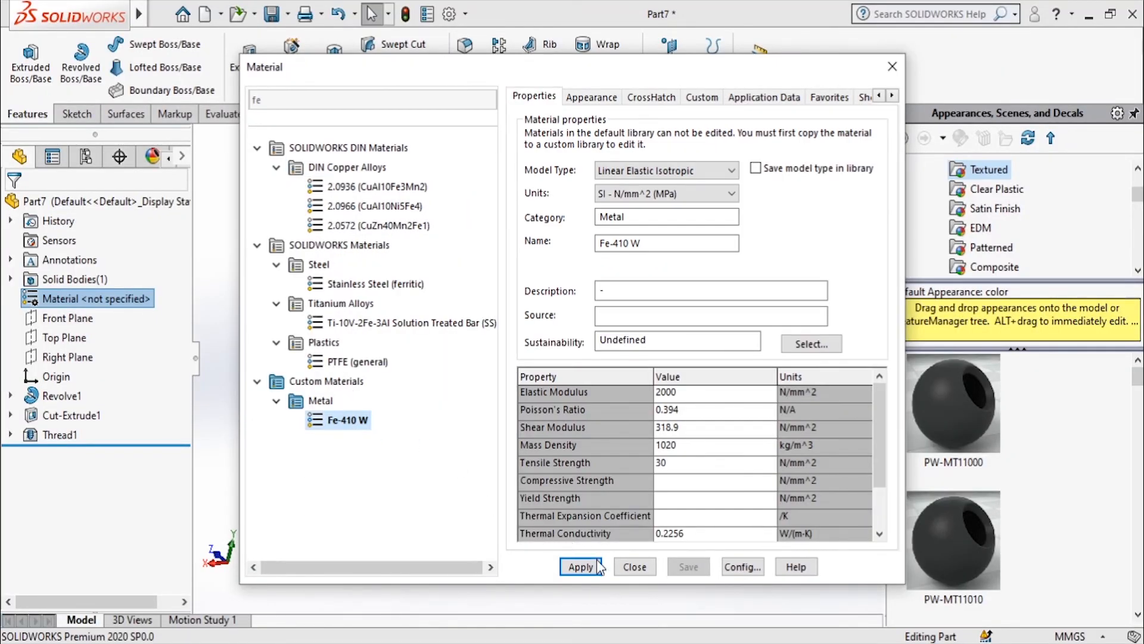
left_click(628, 566)
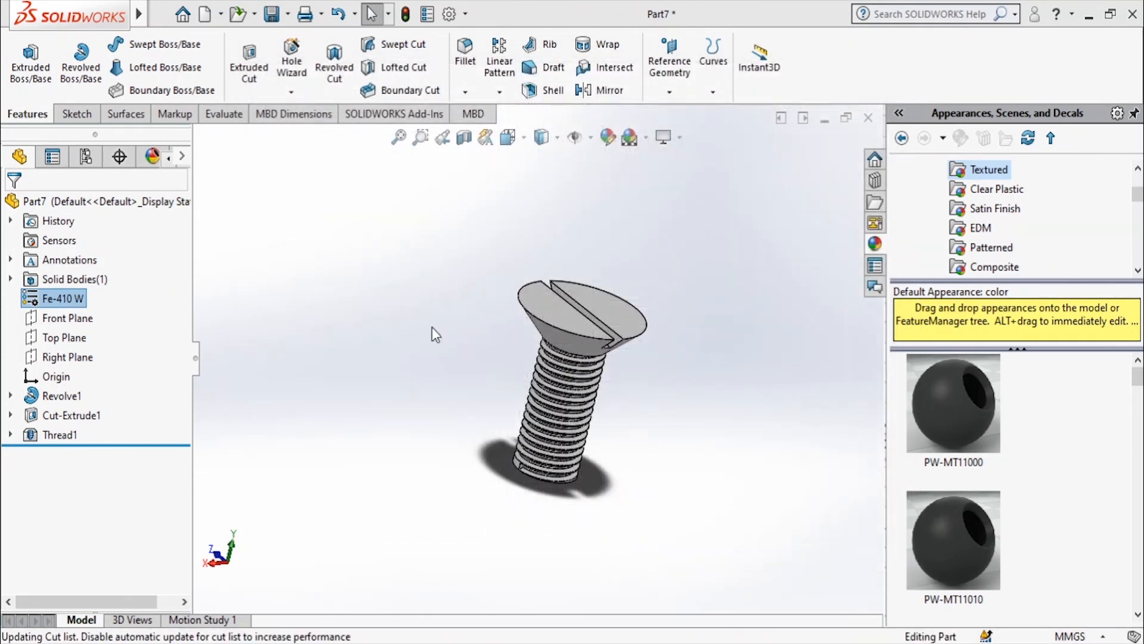
- Edit the screw's White PW-MT11150 appearance and recolour the whole part cyan from the standard swatches
left_click(152, 158)
left_click(74, 266)
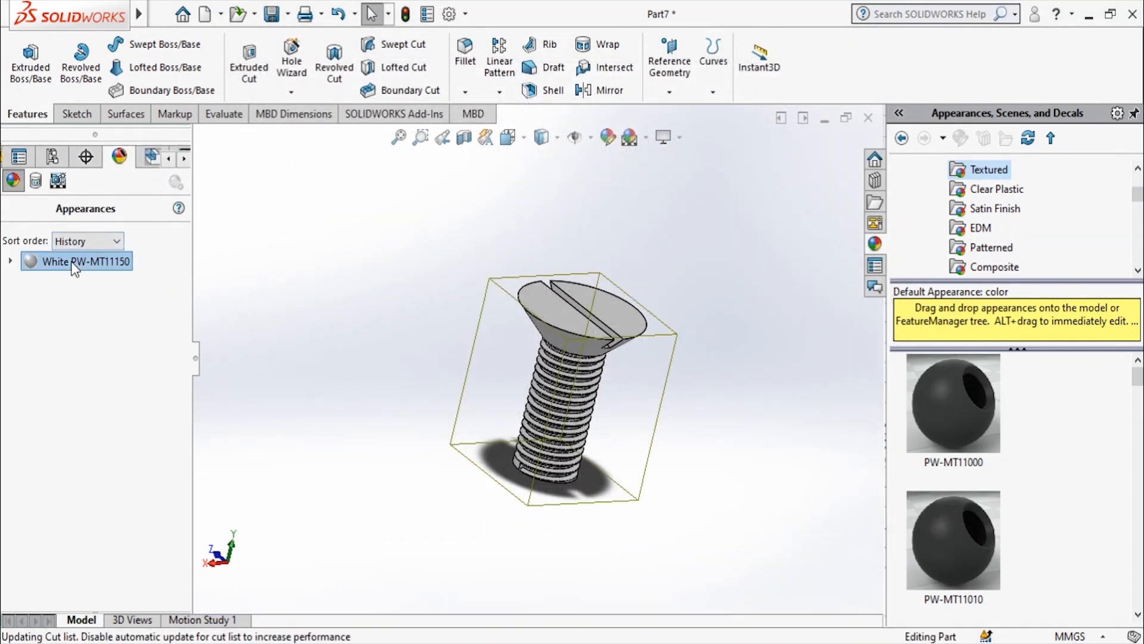
right_click(123, 270)
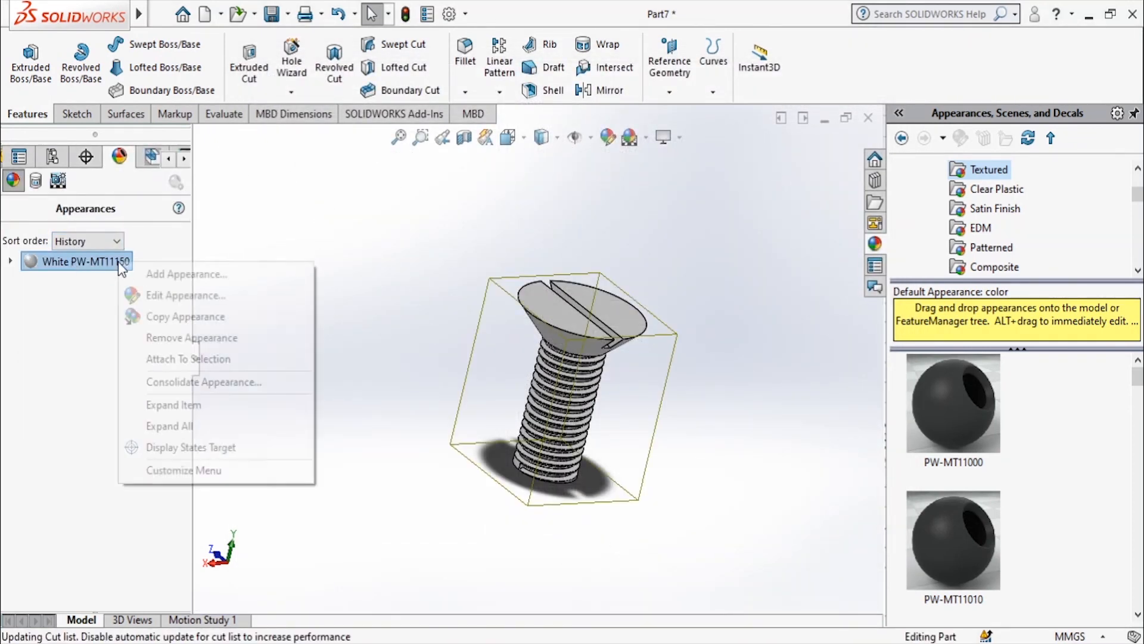
left_click(141, 294)
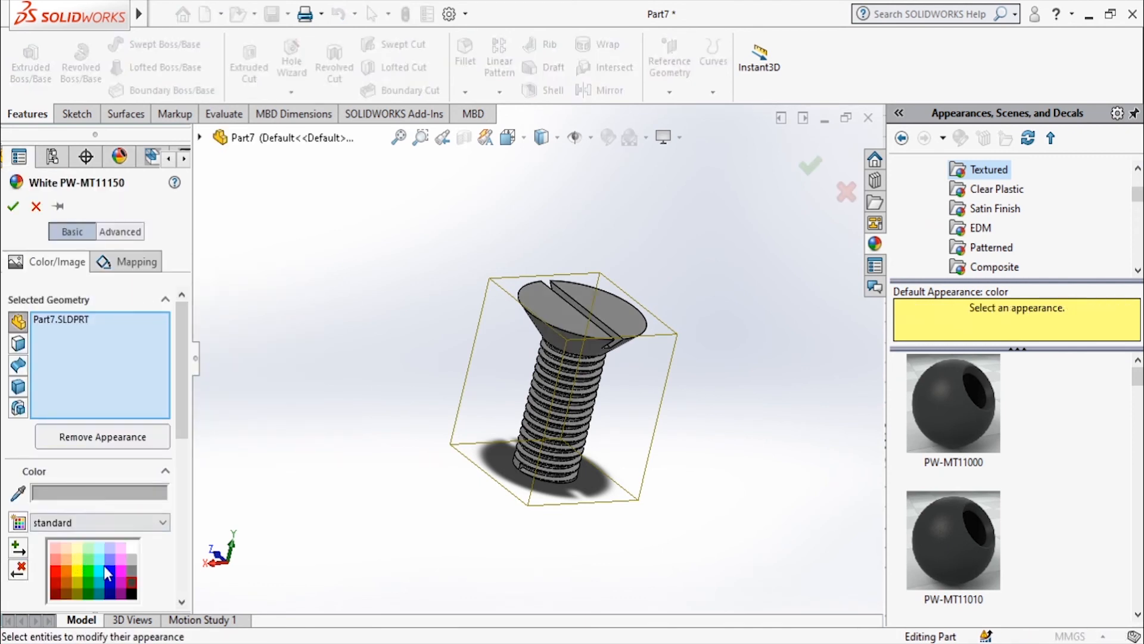
left_click(77, 578)
left_click(90, 583)
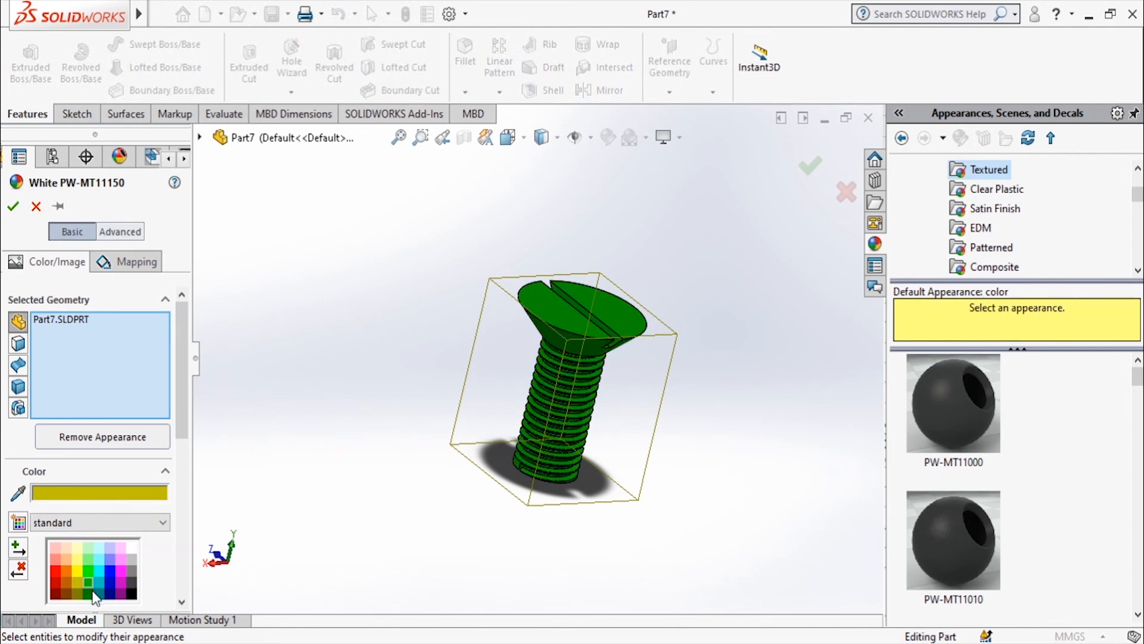
left_click(97, 590)
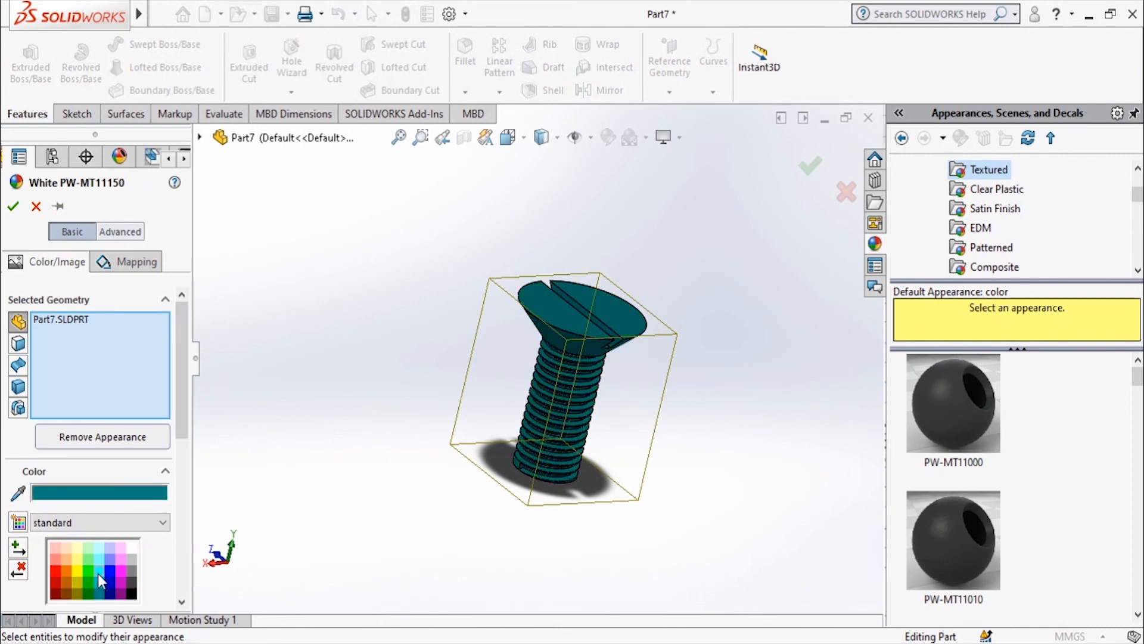
left_click(98, 574)
left_click(16, 208)
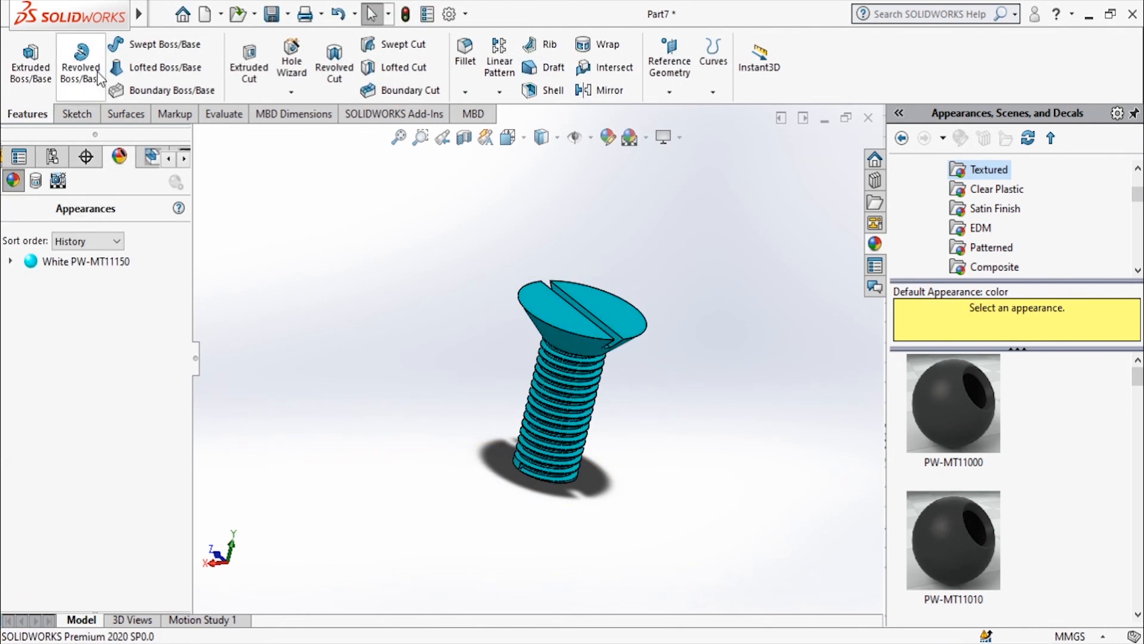
- Add a custom Material text property linked to the part's material and set the BOM quantity to Material
left_click(161, 14)
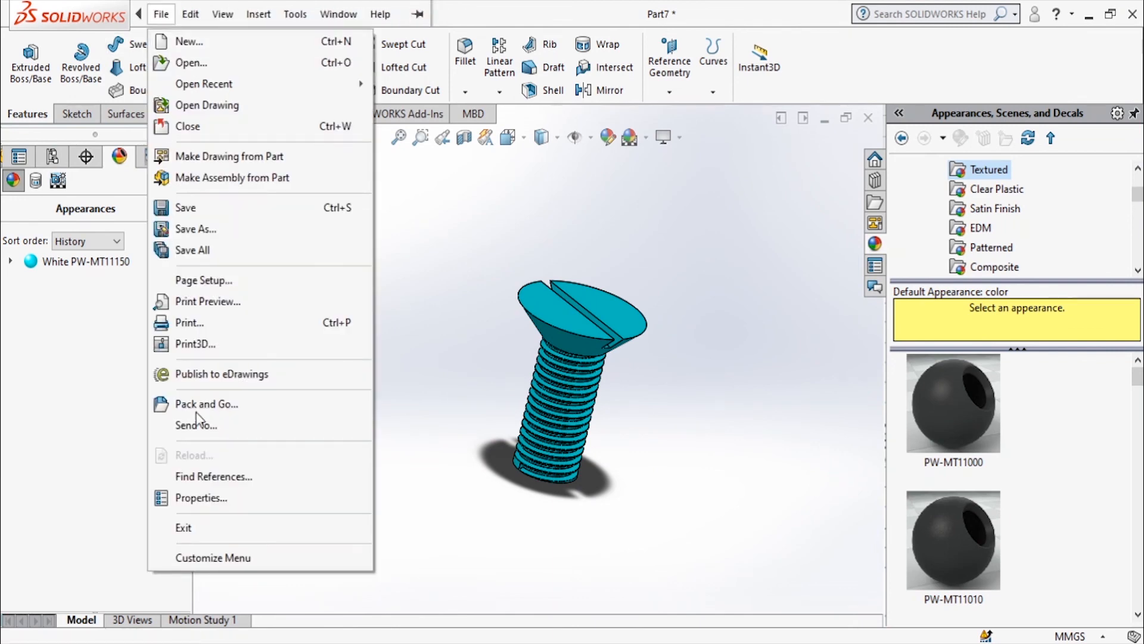
left_click(202, 496)
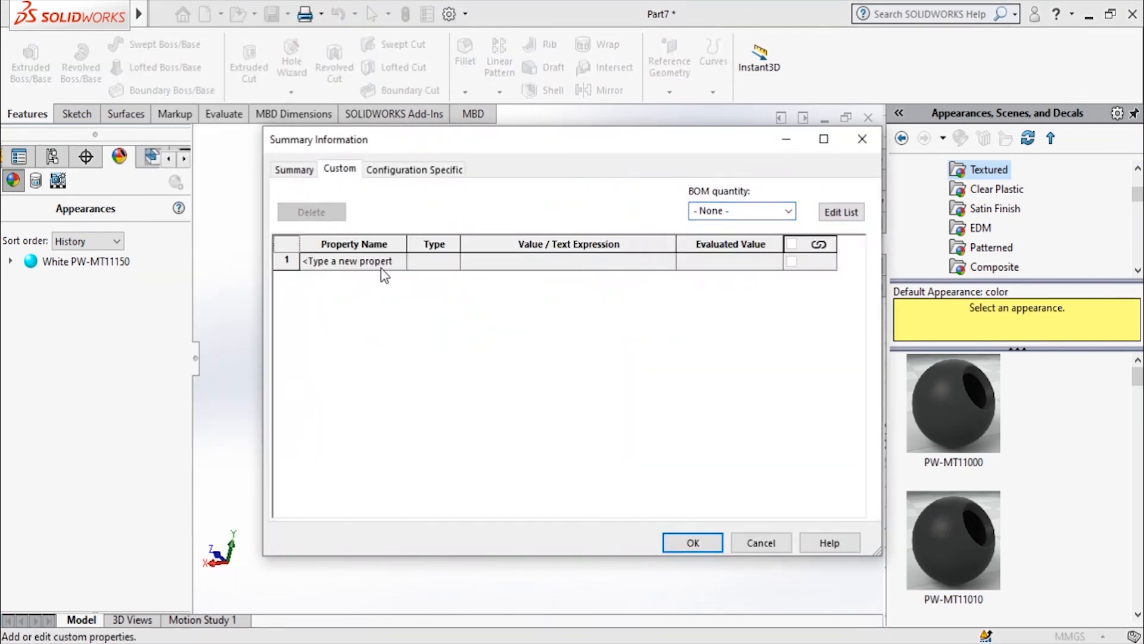
left_click(398, 261)
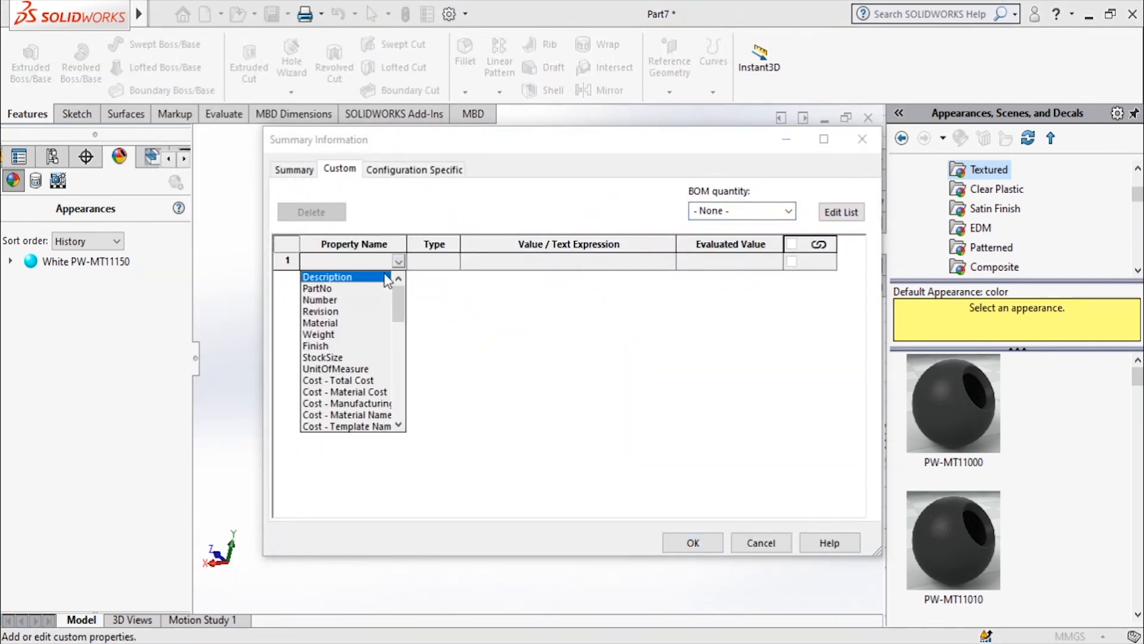
left_click(320, 323)
left_click(530, 262)
left_click(668, 261)
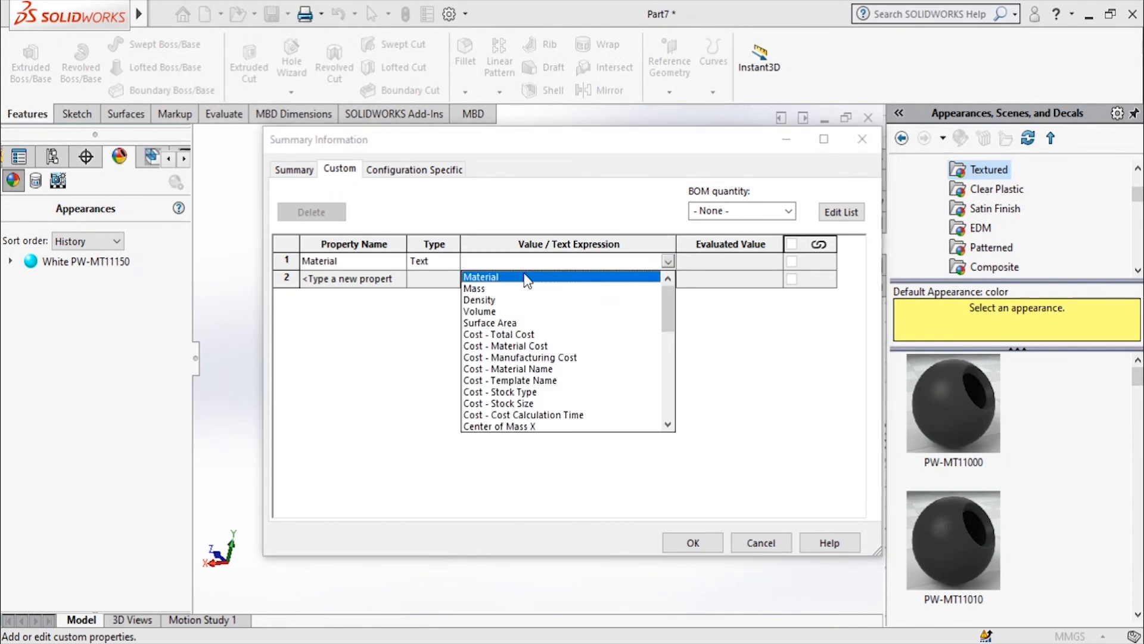
left_click(526, 277)
left_click(787, 212)
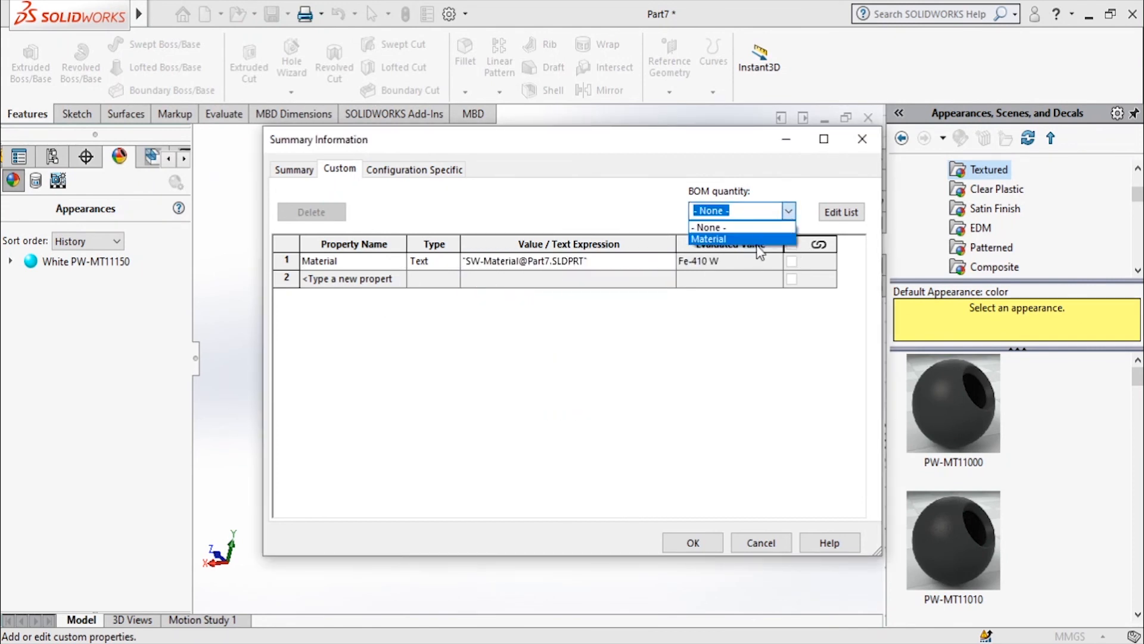
left_click(760, 242)
left_click(681, 543)
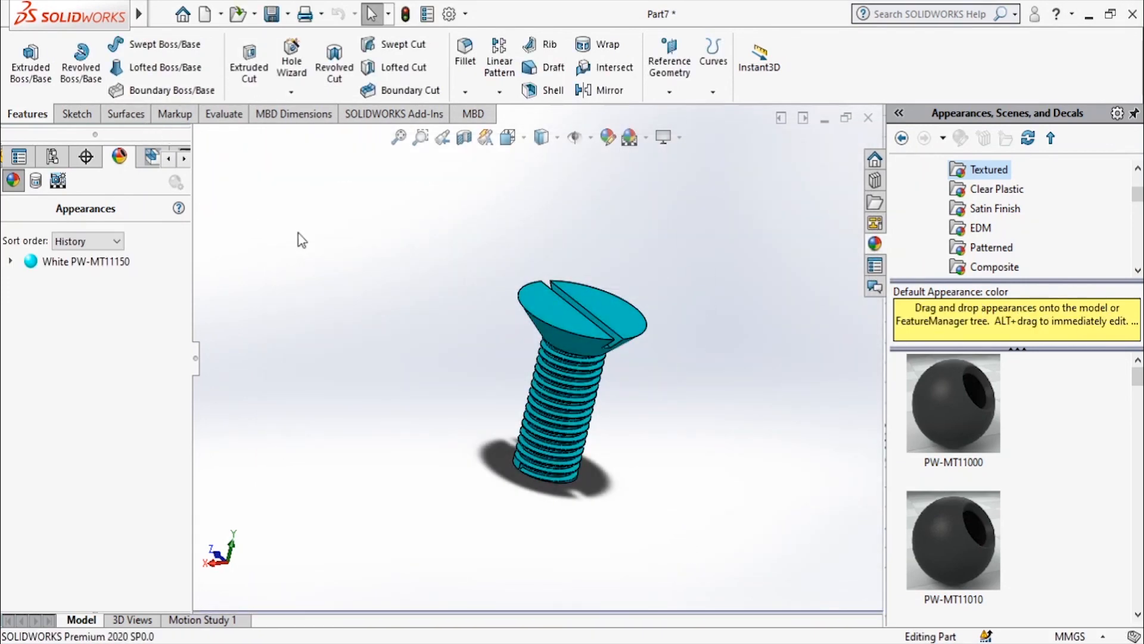
- Save the part as CSK Screw in the Screwjack Assembly folder, replacing the existing file and rebuilding the document
key("ctrl+s")
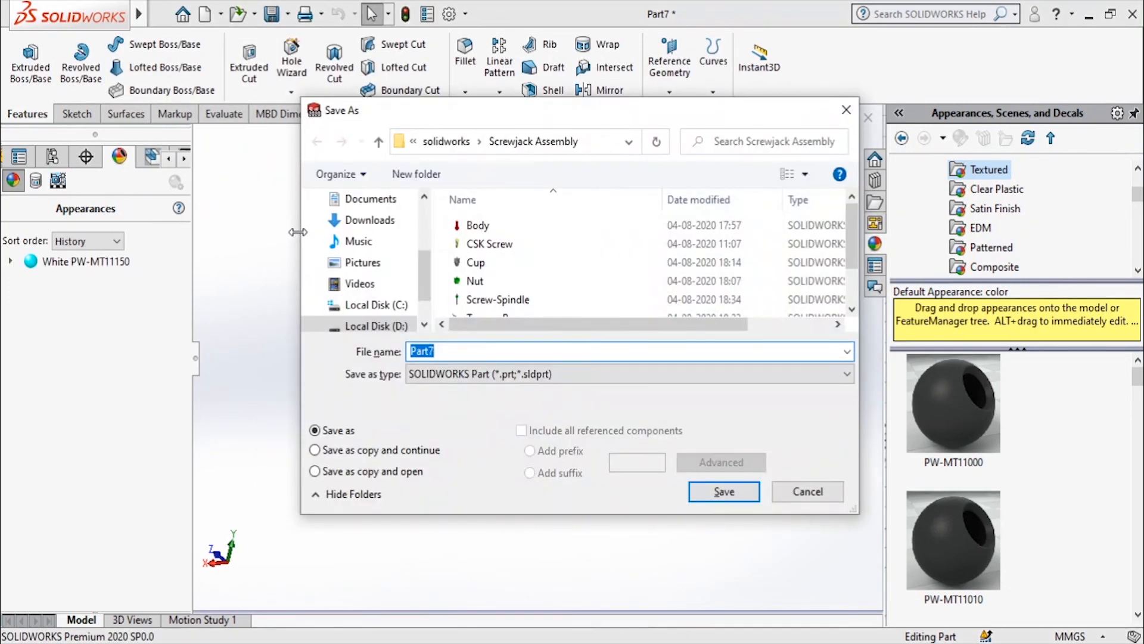
type("C")
key("Down")
key("Return")
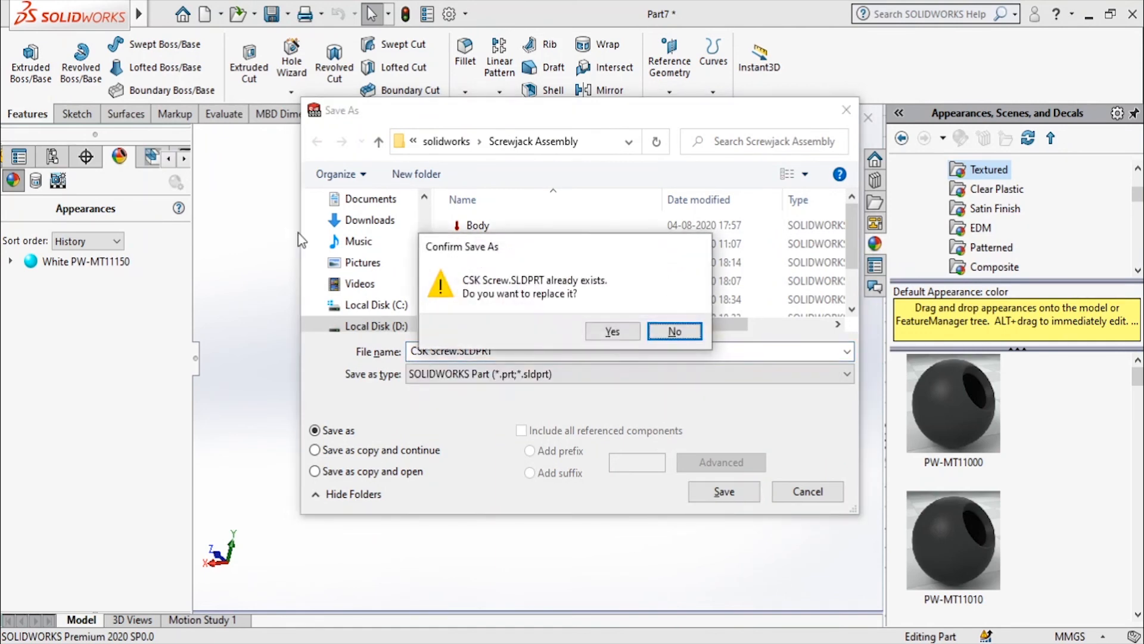
key("Left")
key("Return")
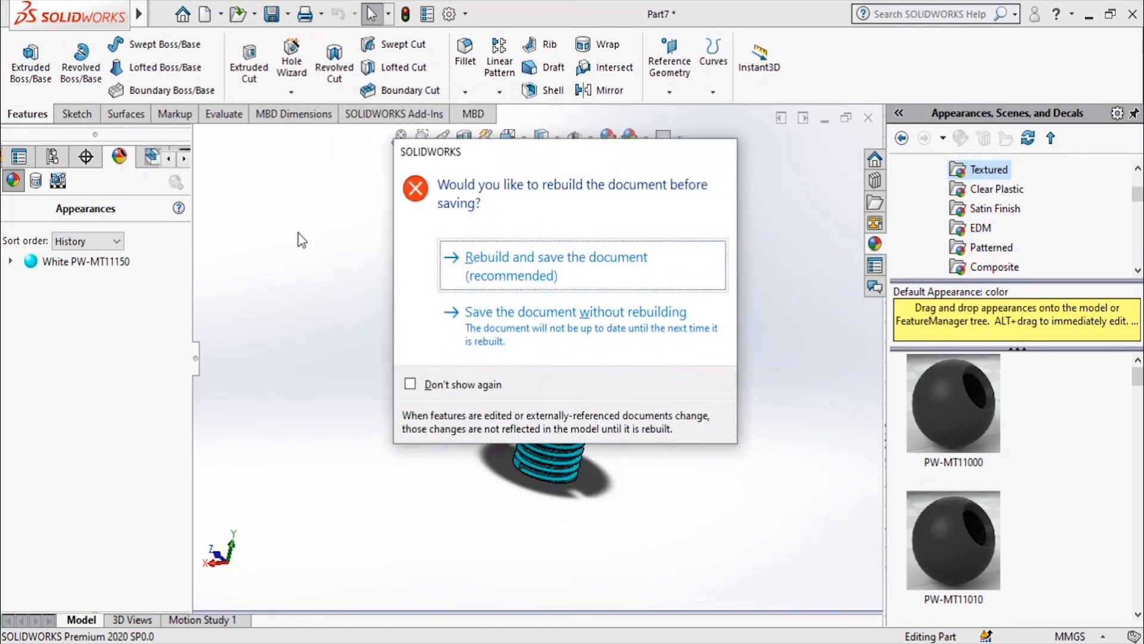
key("Return")
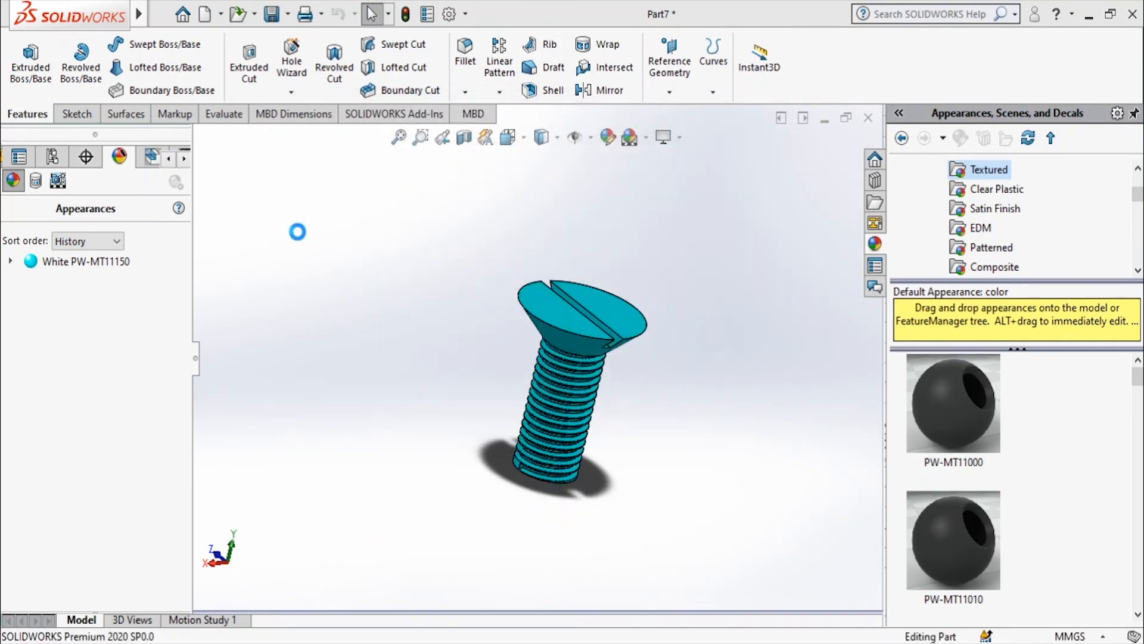